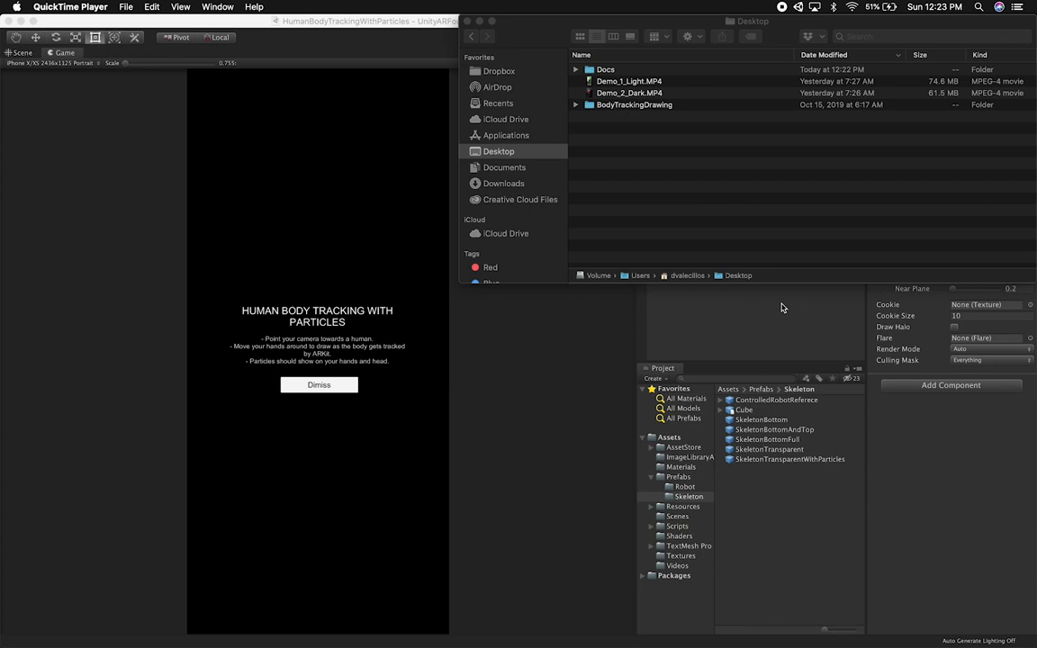
# Preview the demo videos Demo_1_Light.MP4 and Demo_2_Dark.MP4 from the Desktop folder
pyautogui.click(633, 83)
pyautogui.click(641, 84)
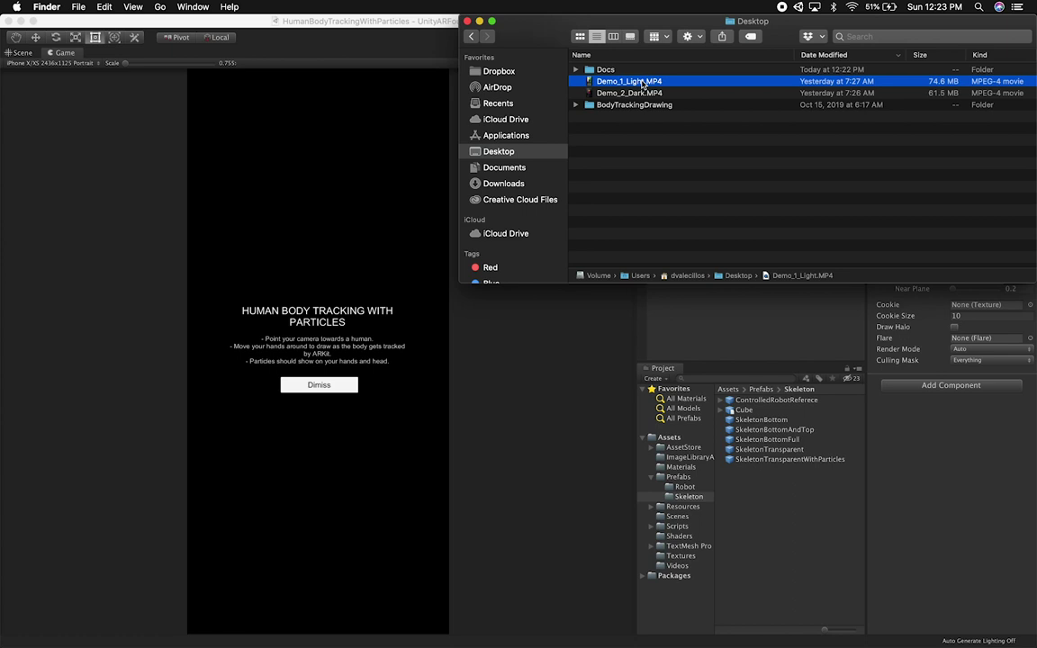
pyautogui.press('space')
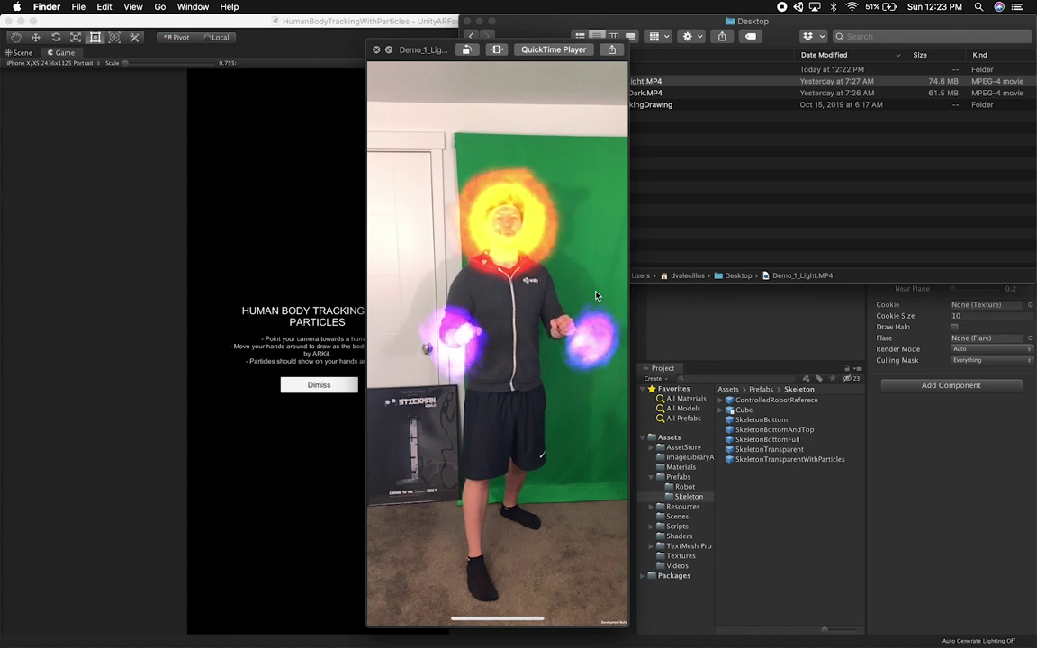
pyautogui.click(376, 50)
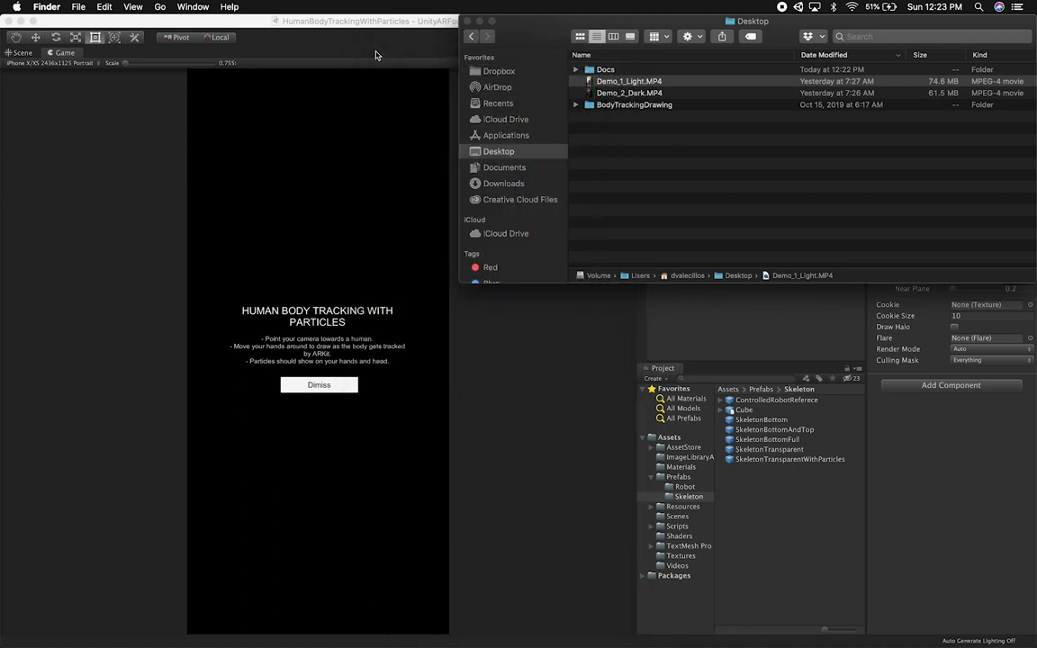
pyautogui.click(633, 94)
pyautogui.press('space')
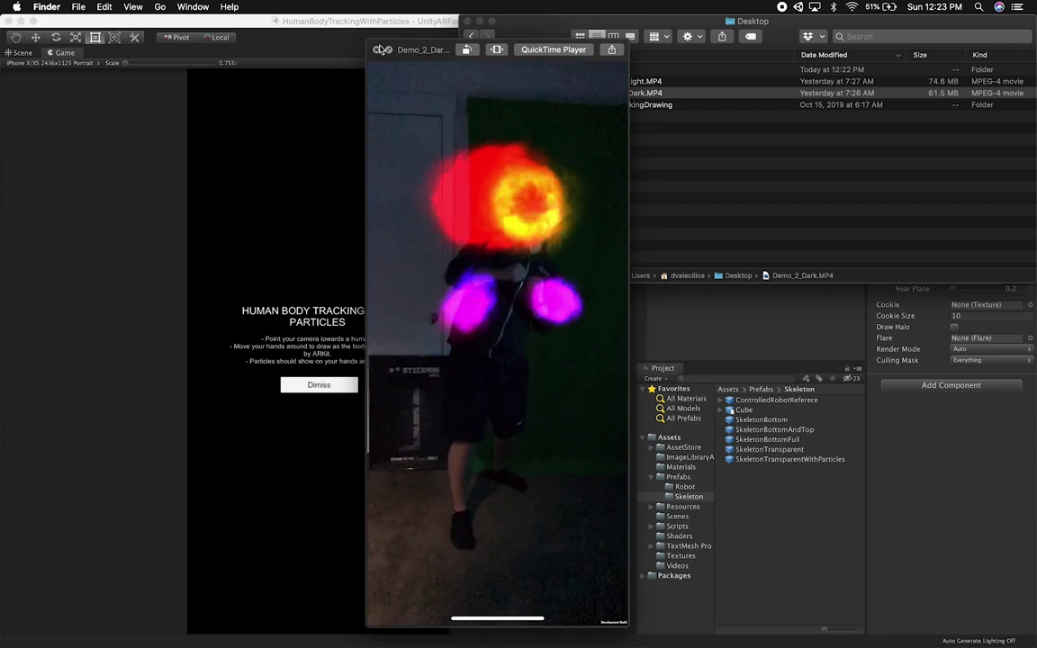
pyautogui.moveTo(601, 239)
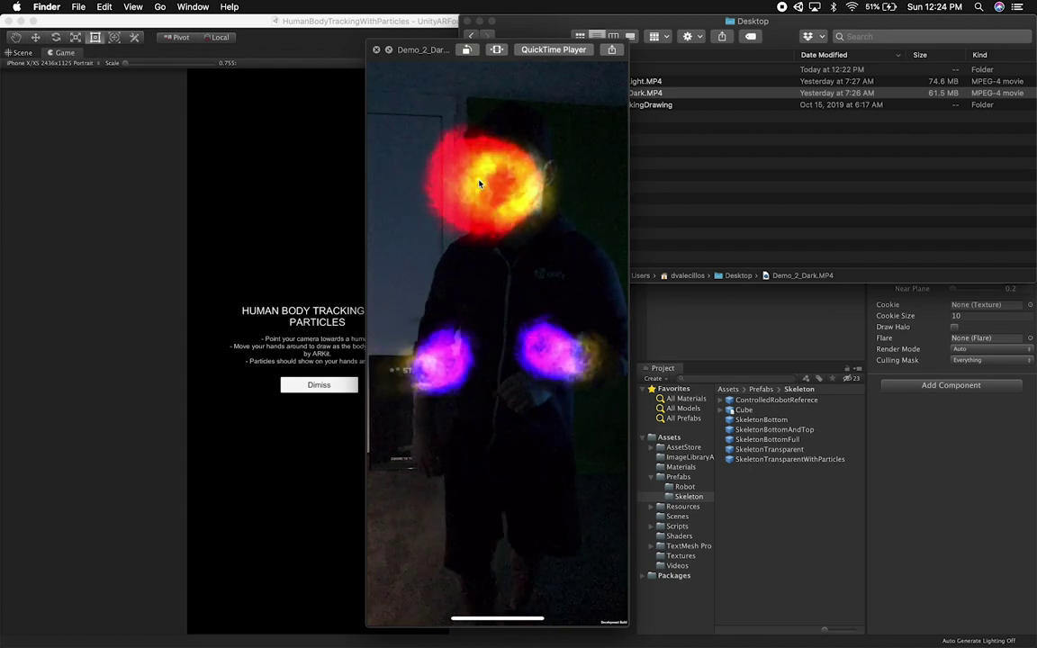
pyautogui.press('space')
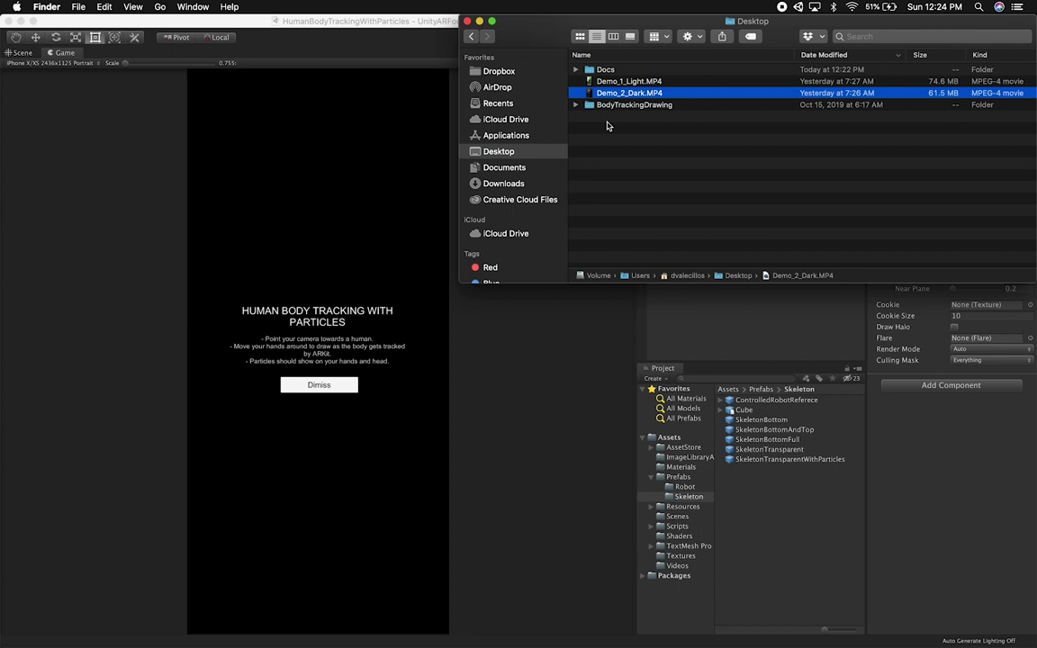
# Switch to Unity, duplicate the HumanBodyTrackingWithParticles scene and name the copy HumanBodyTrackingWithParticlesFull
pyautogui.click(410, 29)
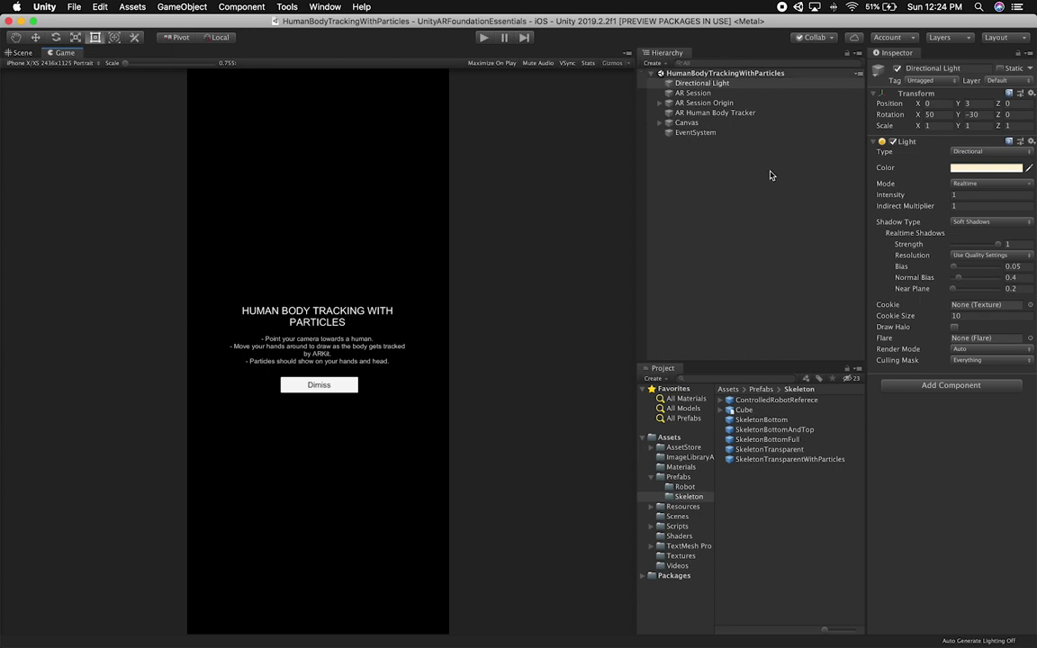
pyautogui.click(680, 516)
pyautogui.scroll(-5, 765, 503)
pyautogui.click(790, 433)
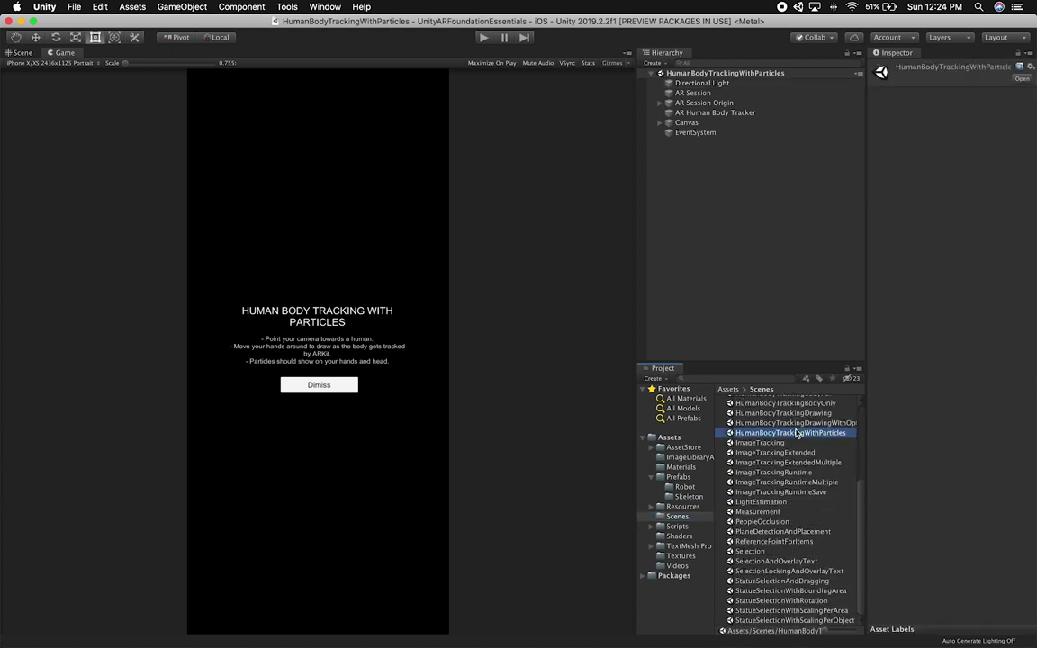
pyautogui.press('super+d')
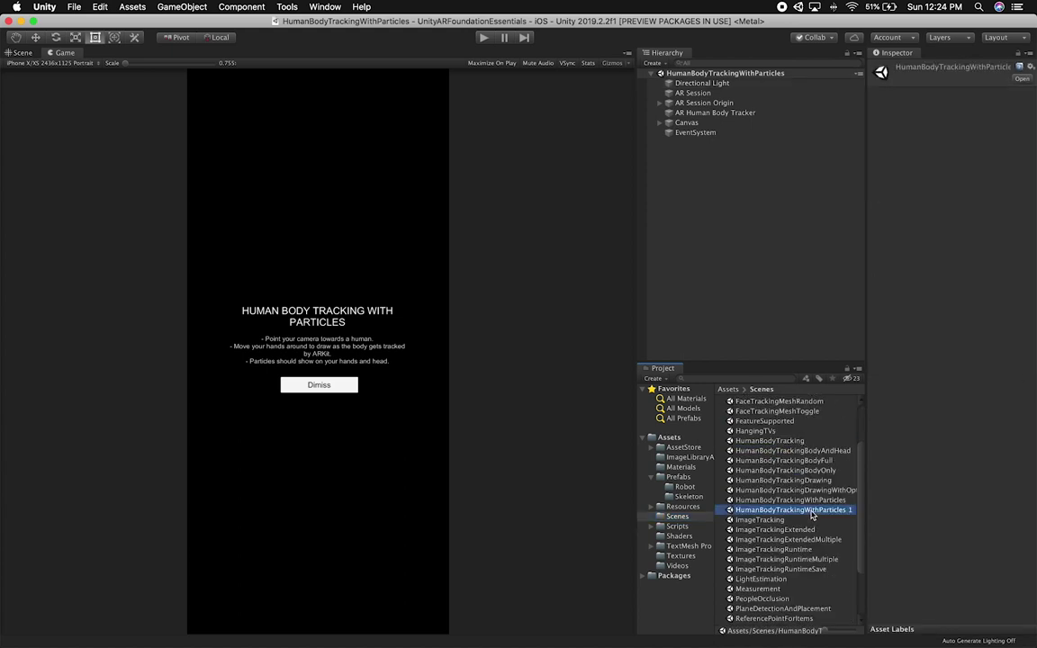
pyautogui.click(810, 511)
pyautogui.press('Right')
pyautogui.press('BackSpace')
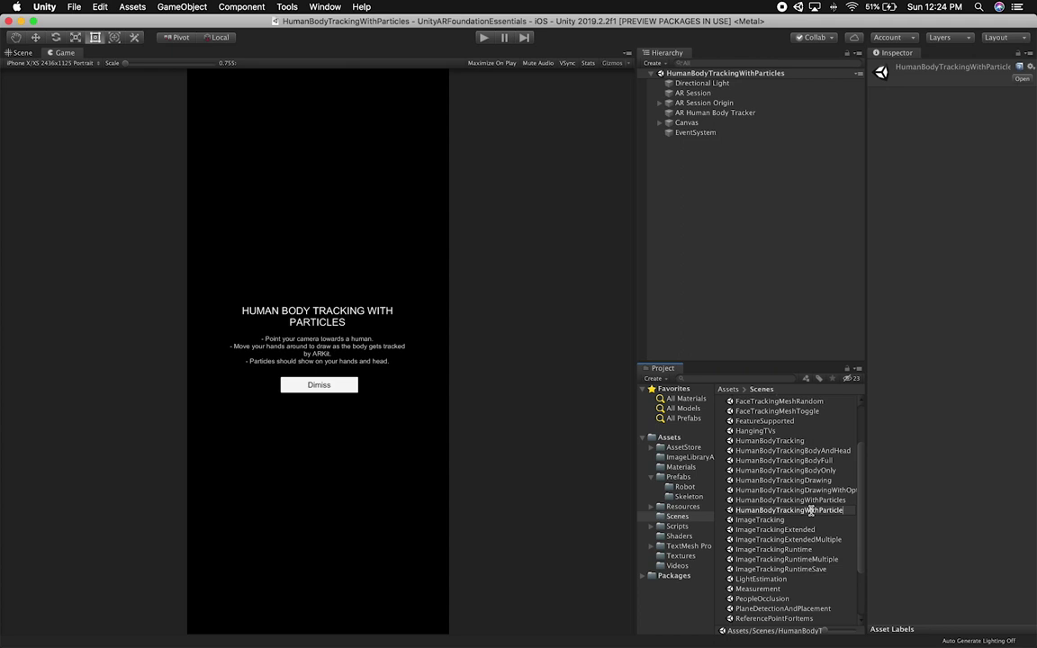
pyautogui.write('Full')
pyautogui.press('Return')
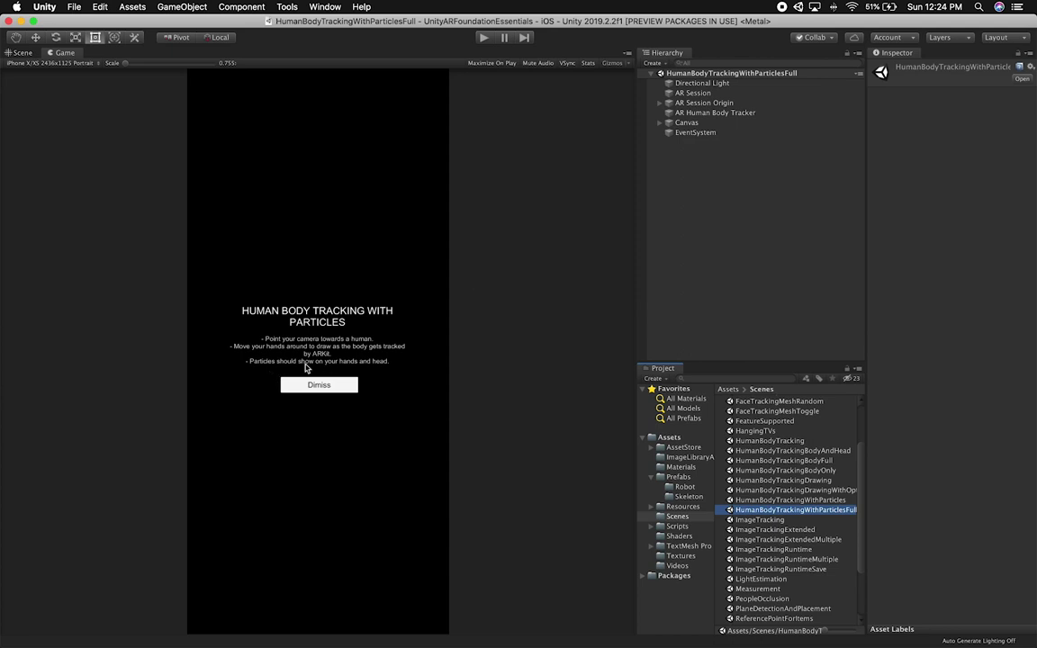
# Change the ending of the Instructions text's last line to "entire body making it look like your are a person on fire." and save the scene
pyautogui.click(659, 104)
pyautogui.click(659, 133)
pyautogui.click(667, 143)
pyautogui.click(686, 171)
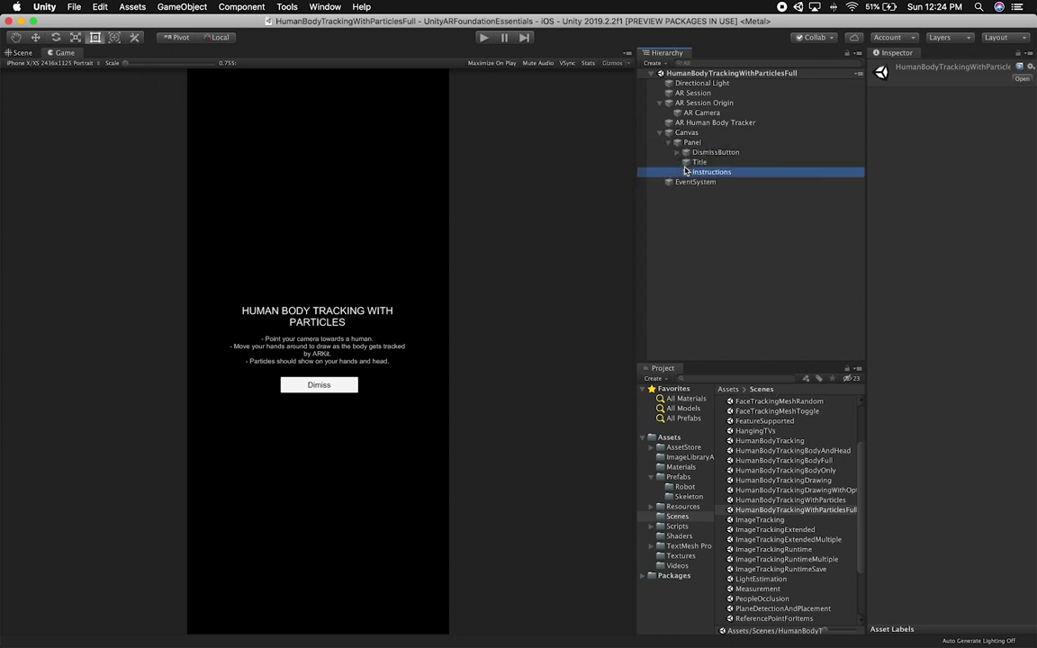
pyautogui.click(953, 274)
pyautogui.click(951, 273)
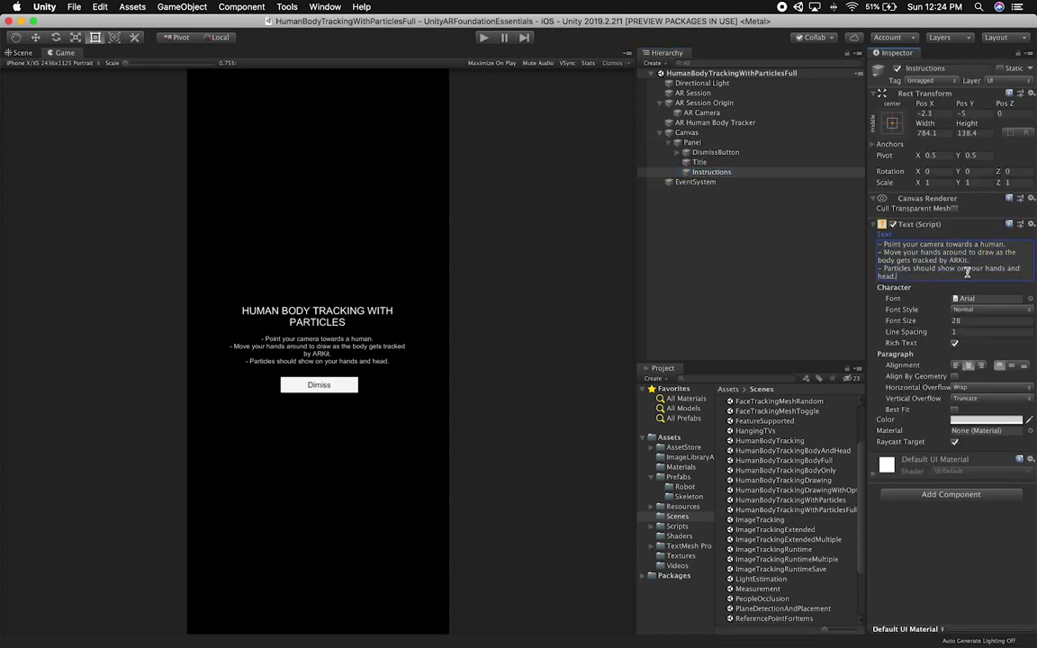
pyautogui.moveTo(996, 275); pyautogui.dragTo(996, 275)
pyautogui.write('entire body making it look like your are a m')
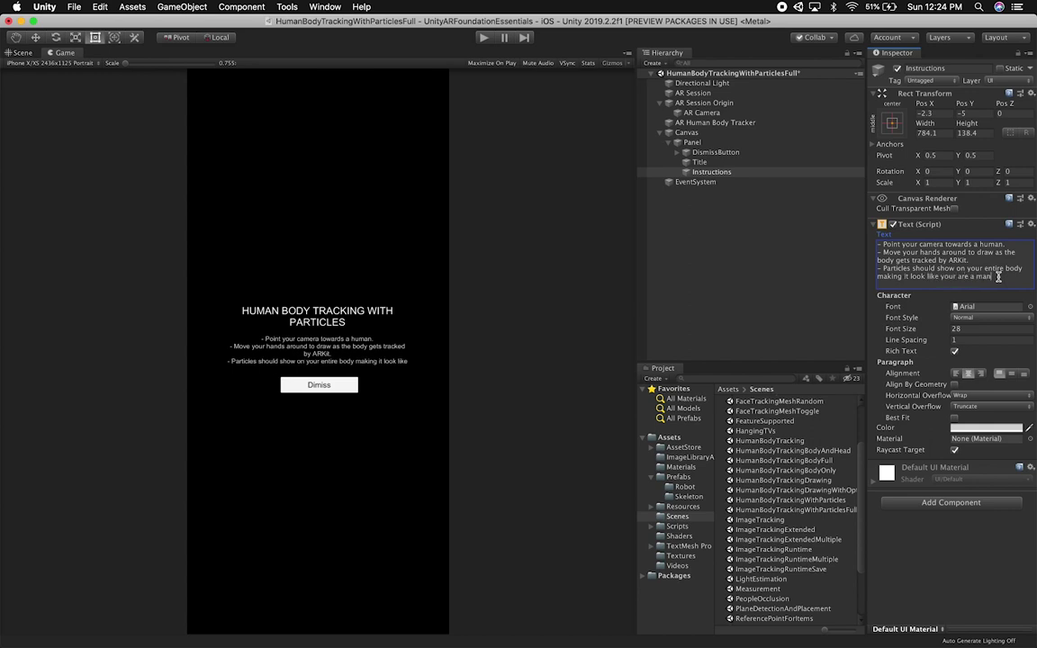
pyautogui.hotkey('ctrl', 'alt')
pyautogui.hotkey('alt', 'shift', 'Right')
pyautogui.write('person on fire.')
pyautogui.click(765, 175)
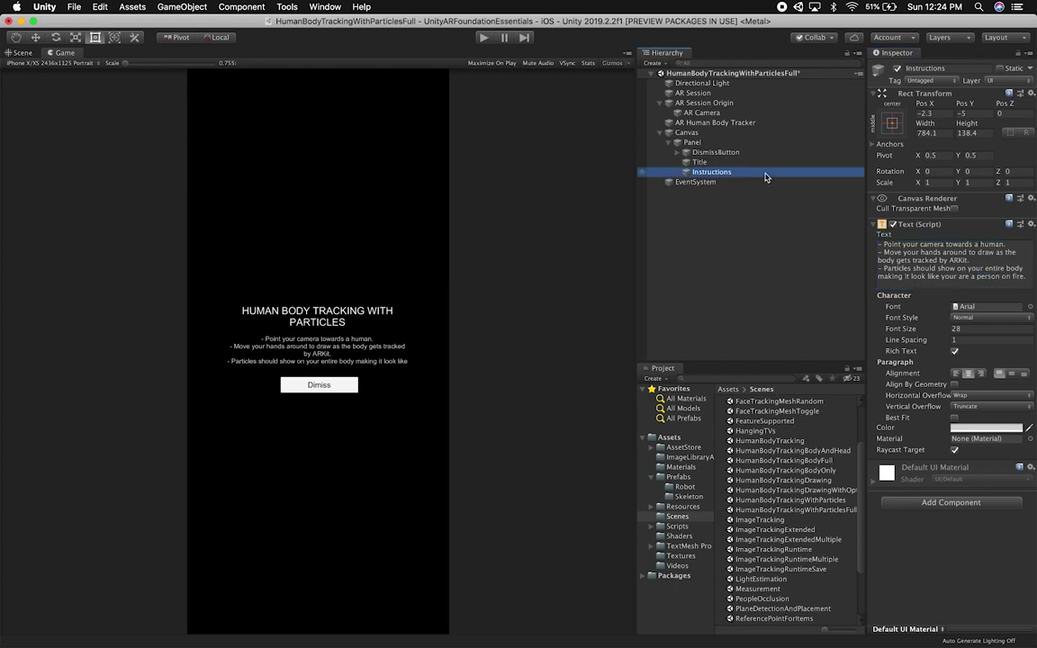
pyautogui.click(760, 196)
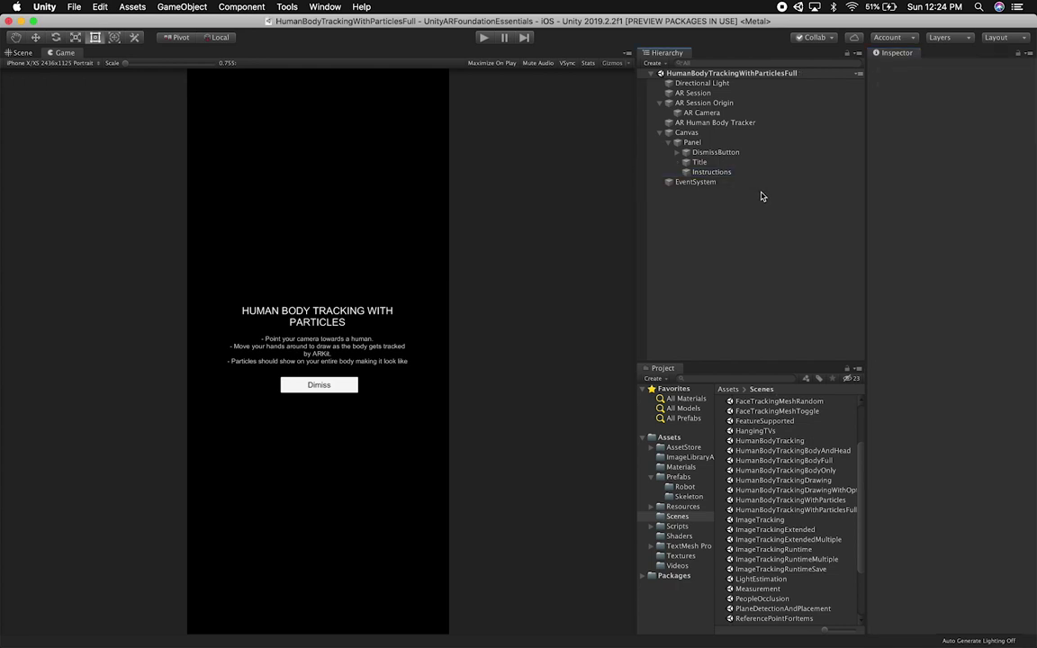
# Duplicate the skeleton prefab used by AR Human Body Tracker and name the copy SkeletonTransparentWithParticlesFull
pyautogui.click(744, 124)
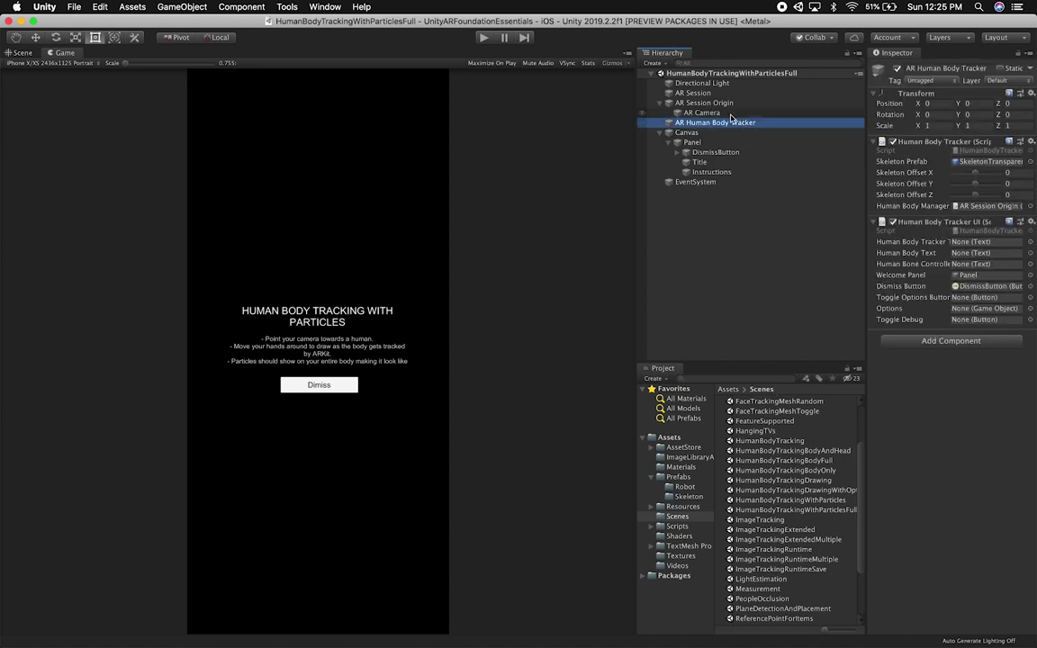
pyautogui.click(968, 162)
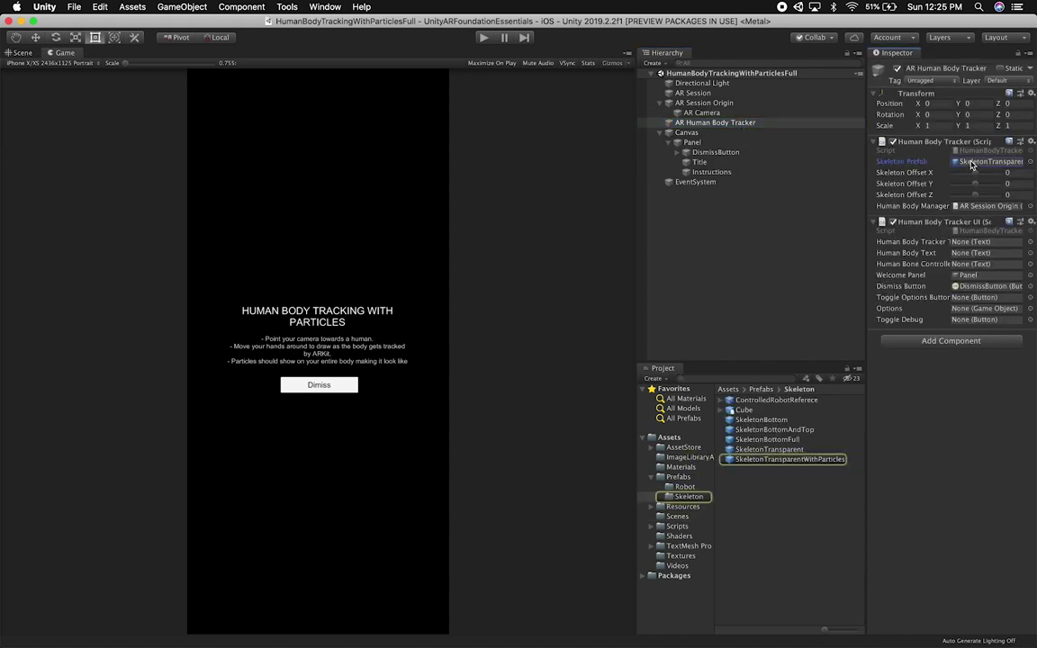
pyautogui.click(783, 460)
pyautogui.press('super+d')
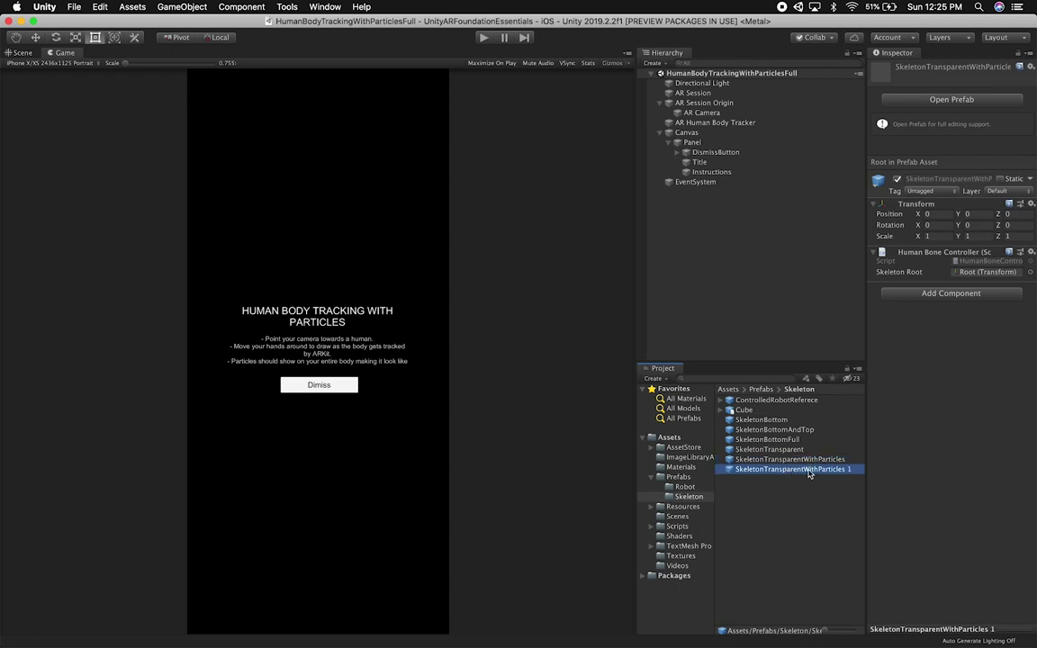
pyautogui.click(809, 469)
pyautogui.write('Full')
pyautogui.press('Return')
# Add the SkeletonTransparentWithParticlesFull prefab to the scene hierarchy and show it in the Scene view
pyautogui.moveTo(809, 475); pyautogui.dragTo(790, 307)
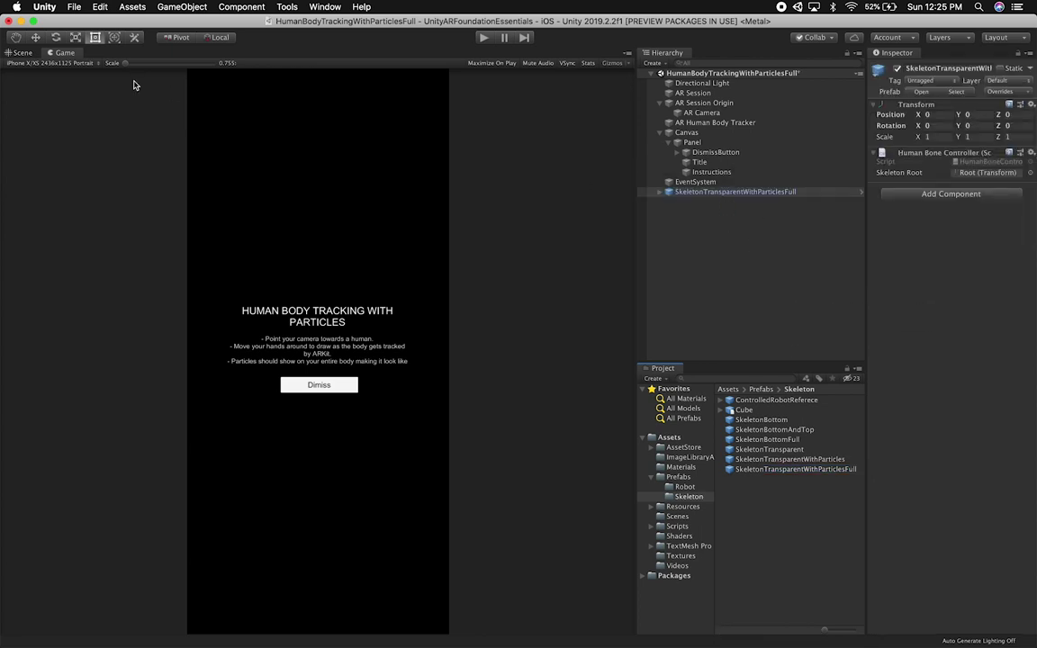
pyautogui.click(22, 53)
pyautogui.keyDown('alt'); pyautogui.moveTo(77, 68); pyautogui.dragTo(255, 354); pyautogui.keyUp('alt')
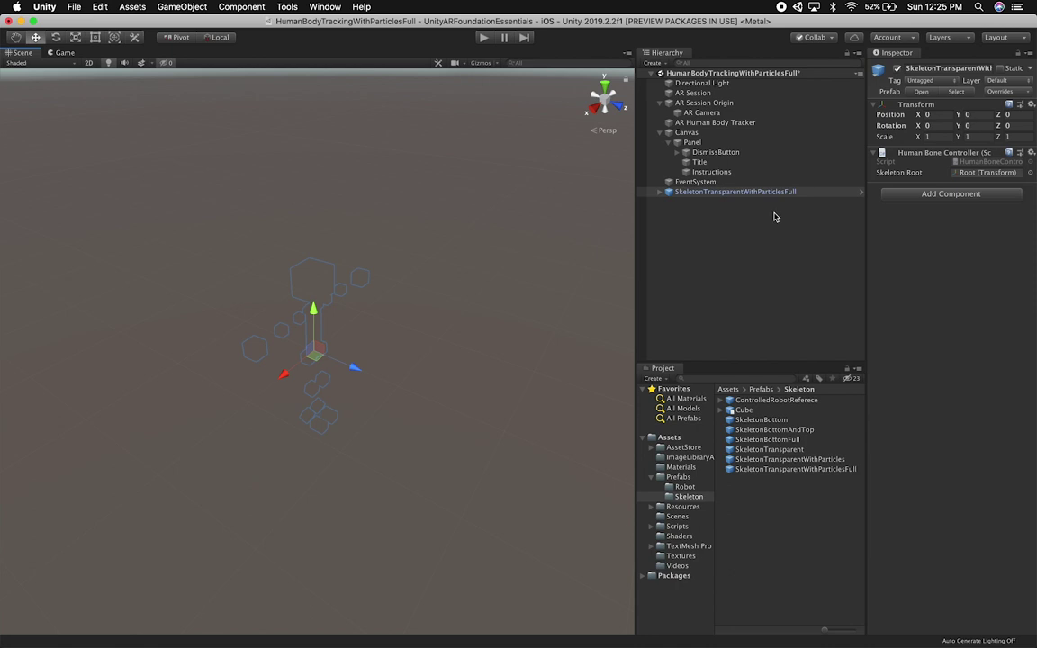
# Make the skeleton cubes visible by setting the Transparancy material's albedo alpha to about 62
pyautogui.click(663, 192)
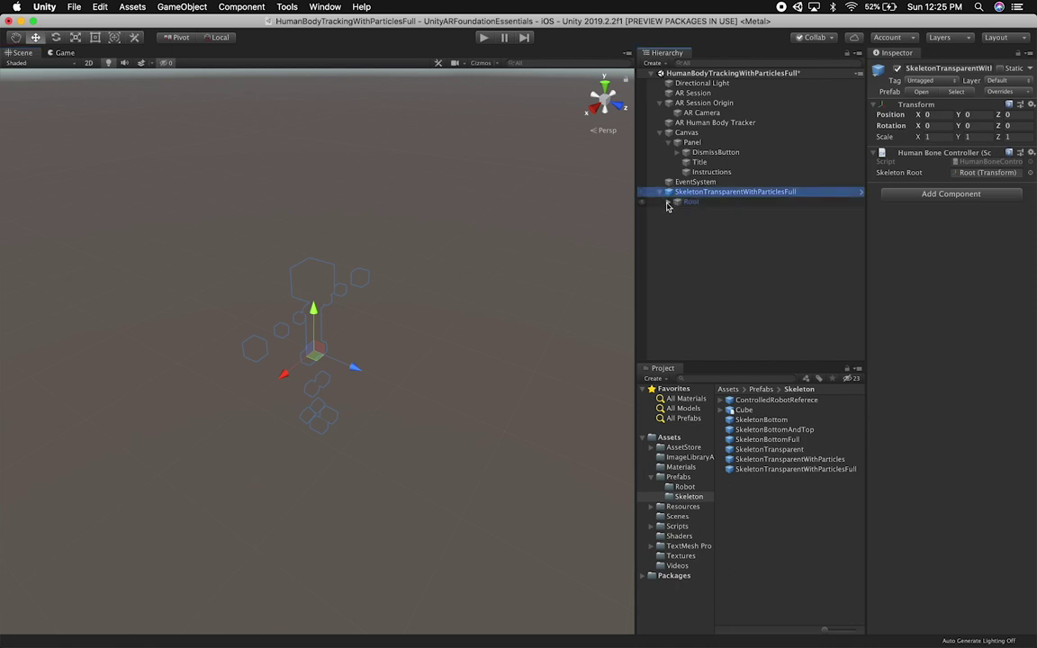
pyautogui.click(699, 211)
pyautogui.click(760, 224)
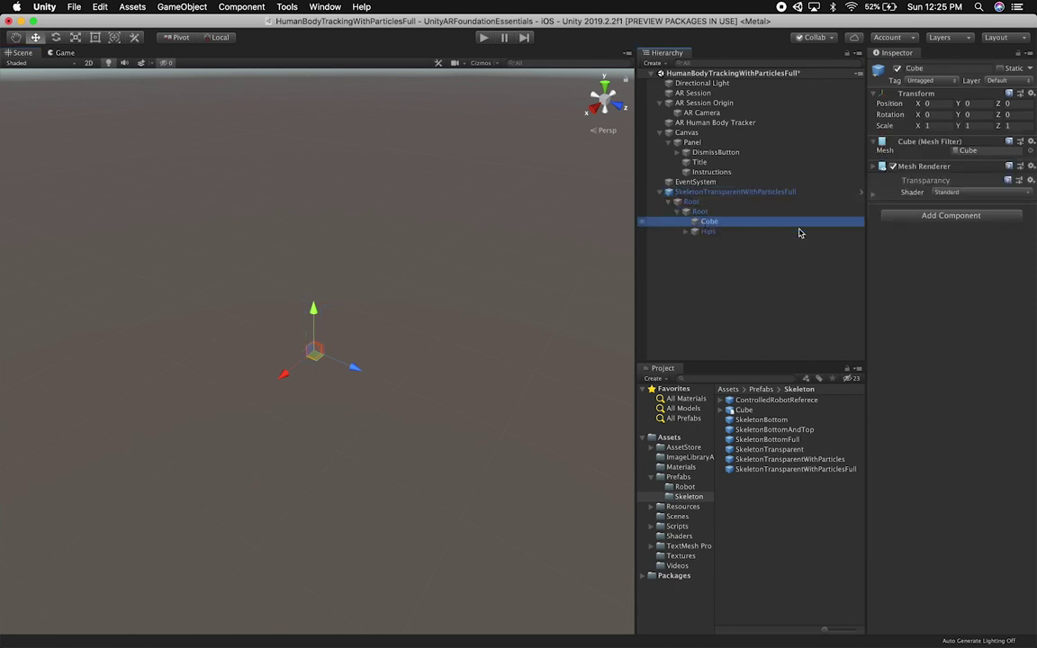
pyautogui.click(914, 194)
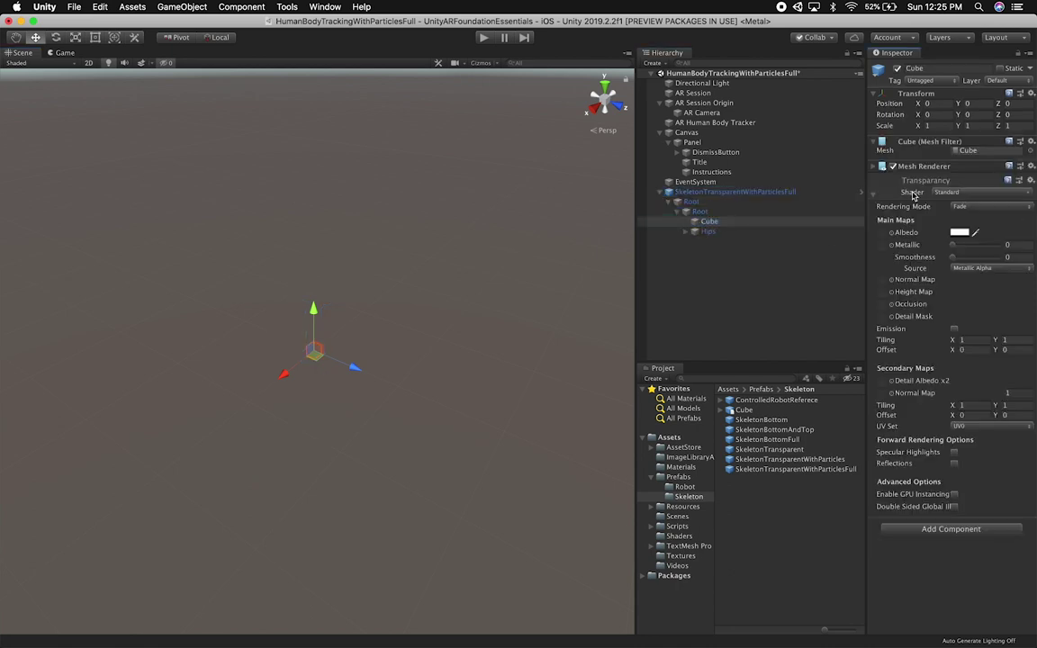
pyautogui.click(959, 233)
pyautogui.moveTo(75, 259)
pyautogui.mouseDown()
pyautogui.moveTo(119, 268)
pyautogui.moveTo(78, 267)
pyautogui.mouseUp()
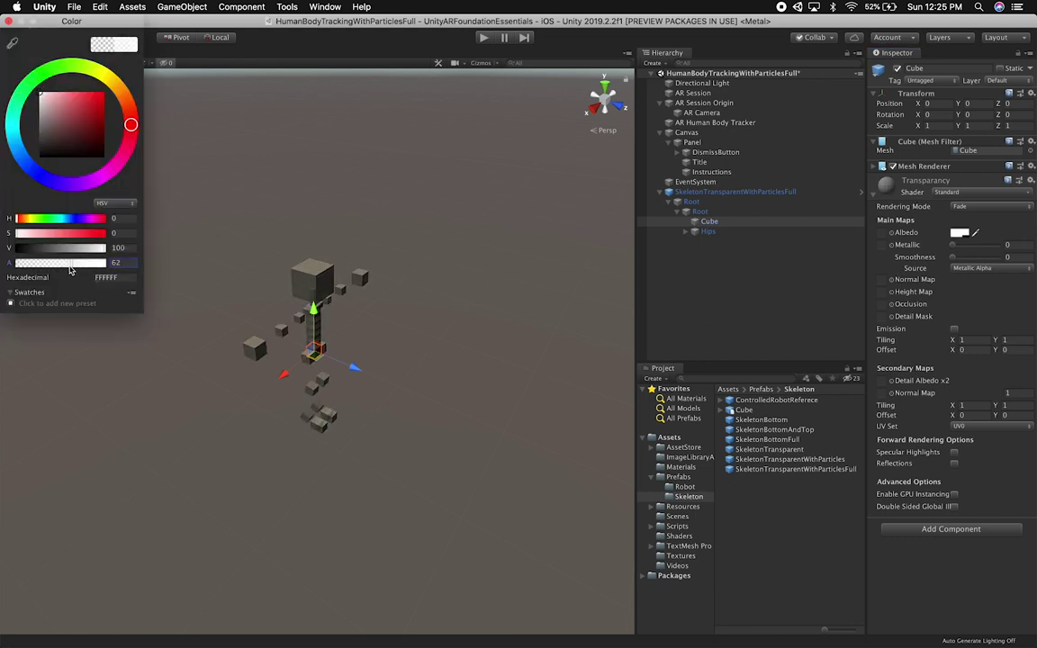
pyautogui.click(9, 21)
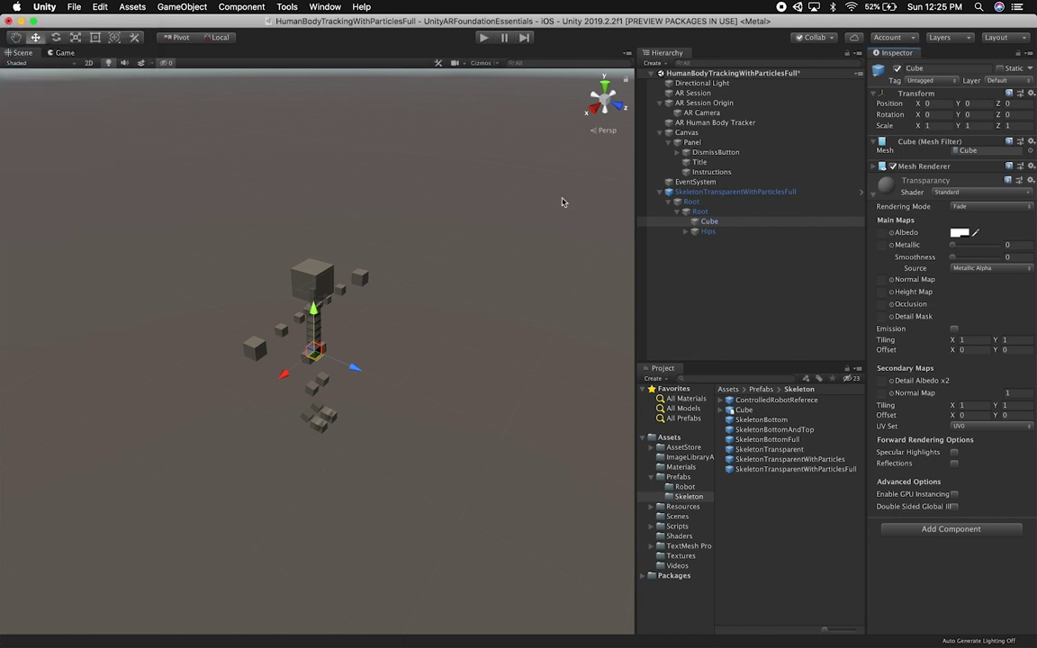
# Unpack the SkeletonTransparentWithParticlesFull instance in the scene and delete its prefab asset from the Skeleton folder
pyautogui.rightClick(740, 192)
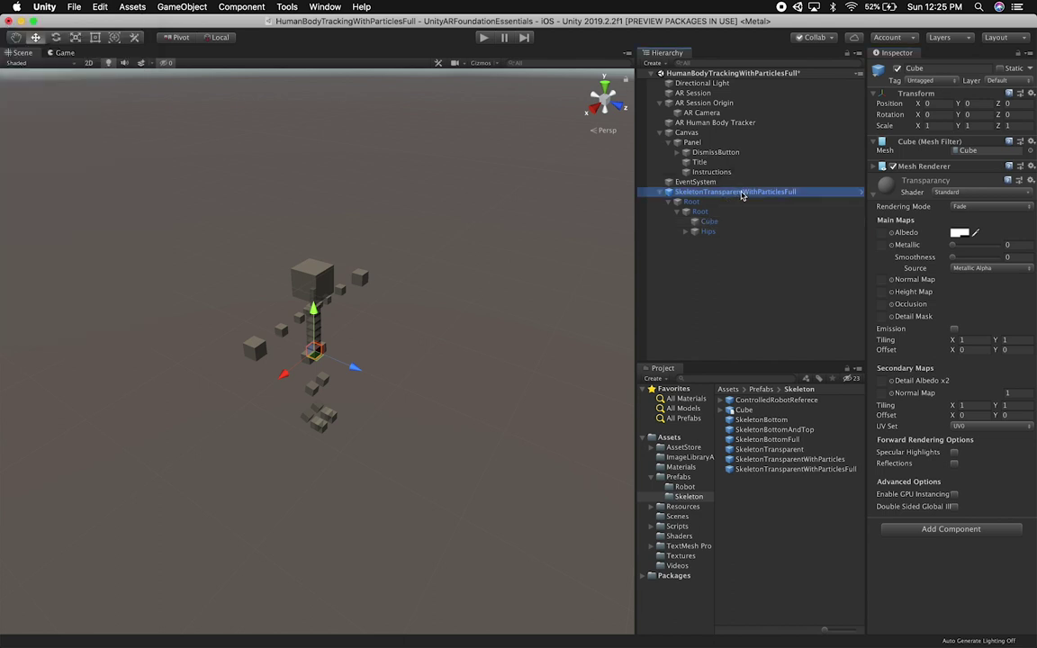
pyautogui.click(779, 330)
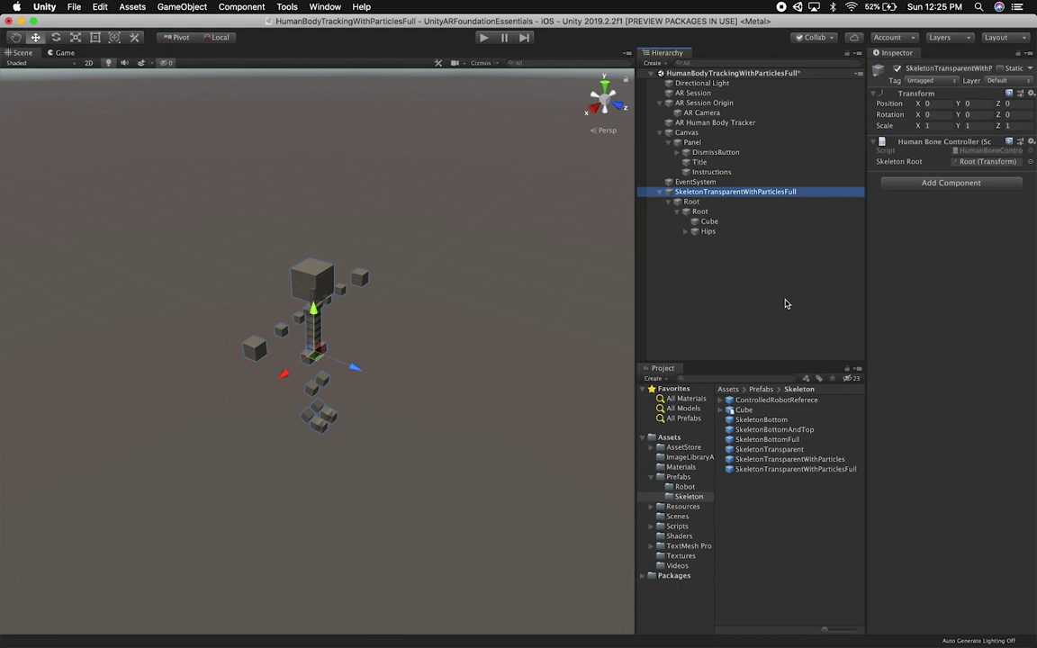
pyautogui.click(816, 474)
pyautogui.press('super+BackSpace')
# Delete the HandParticle object under the LeftHand cube of the skeleton
pyautogui.click(717, 232)
pyautogui.click(684, 232)
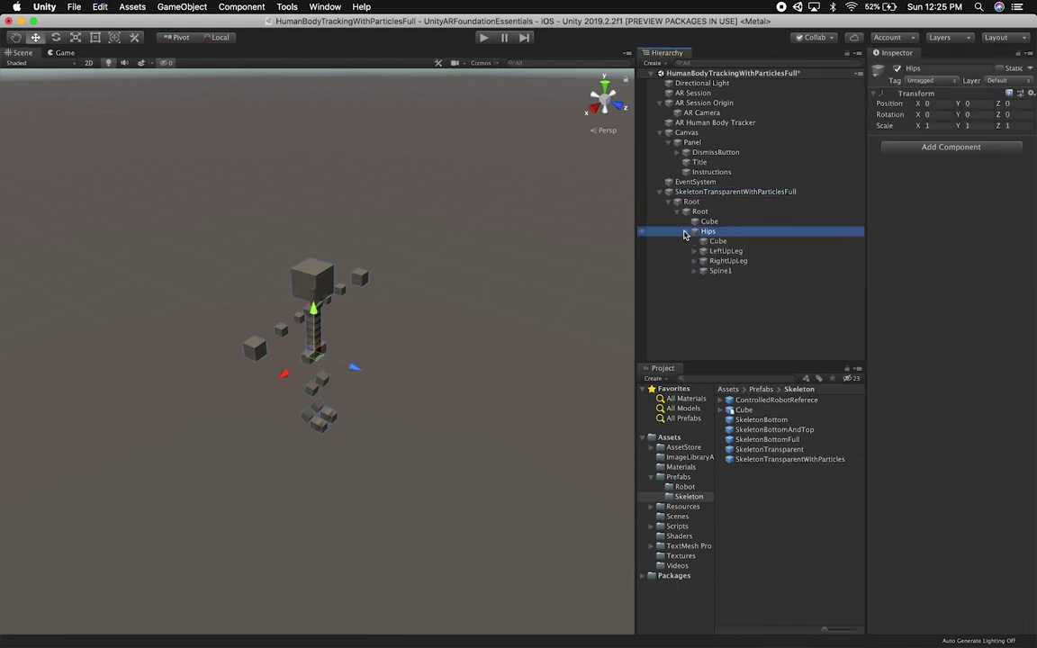
pyautogui.click(360, 279)
pyautogui.scroll(5, 421, 313)
pyautogui.moveTo(421, 313); pyautogui.dragTo(234, 271, button='right')
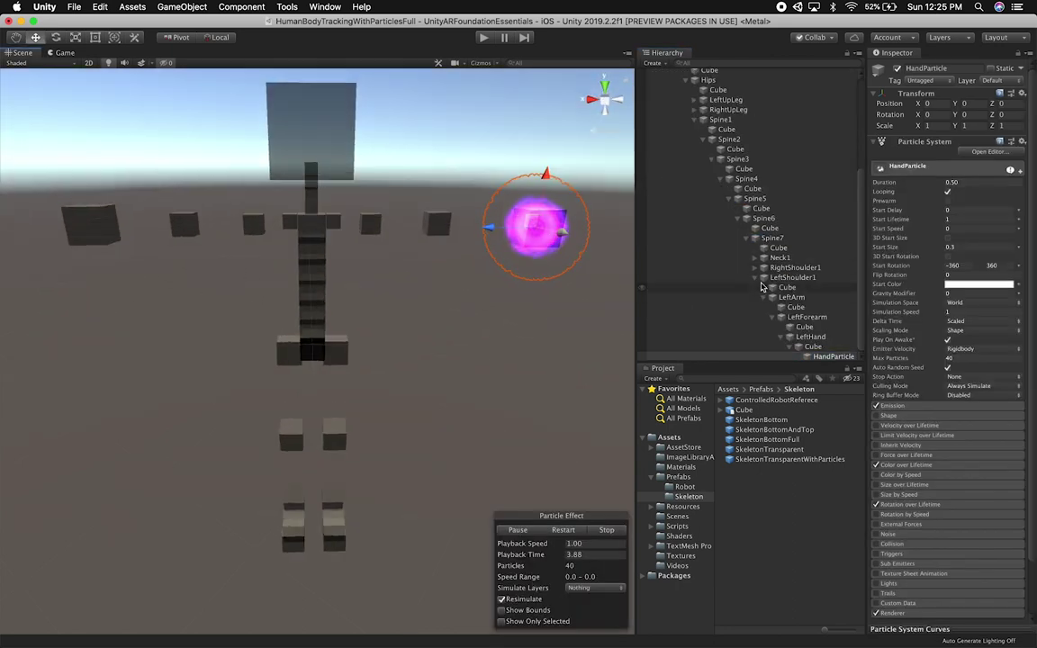
pyautogui.click(804, 328)
pyautogui.click(815, 357)
pyautogui.press('super+BackSpace')
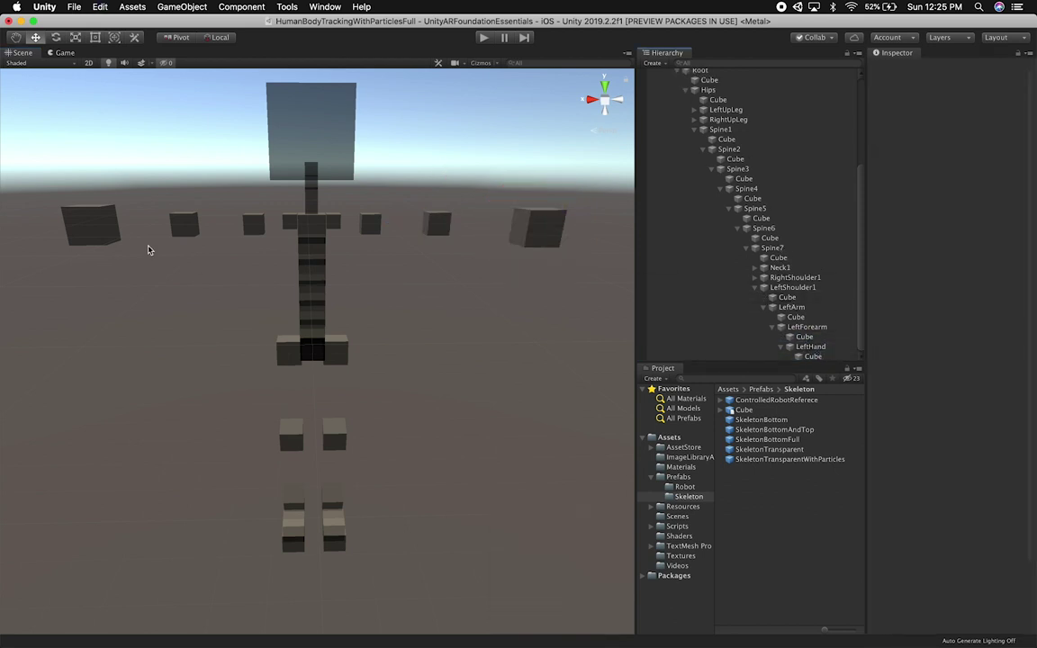
# Delete the particle object under the RightHand cube of the skeleton
pyautogui.click(102, 234)
pyautogui.click(102, 234)
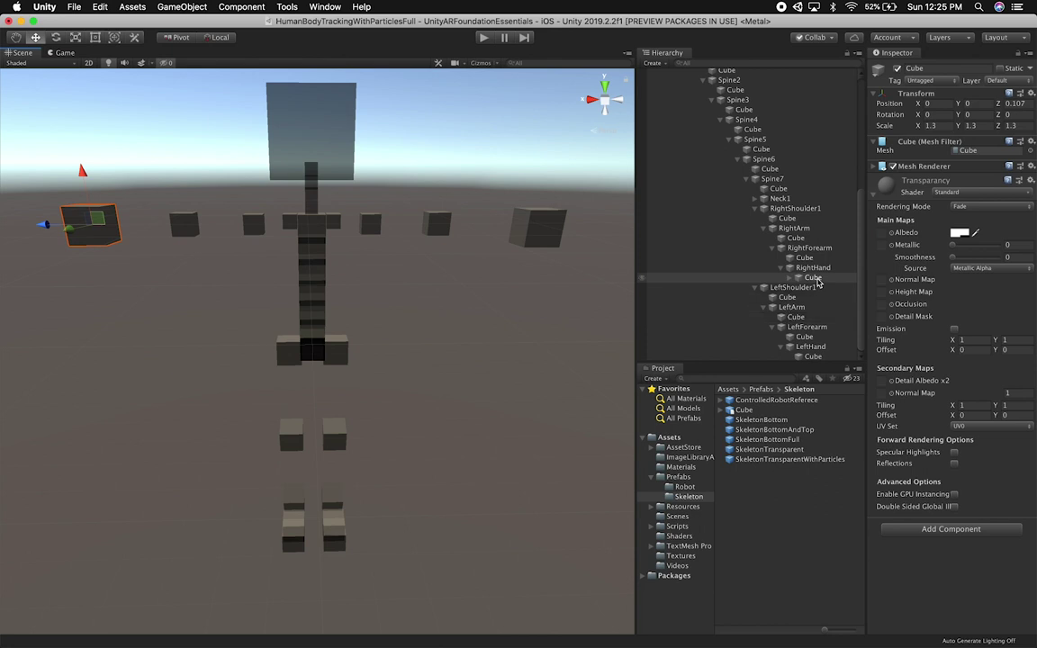
pyautogui.click(788, 278)
pyautogui.click(815, 288)
pyautogui.press('super+BackSpace')
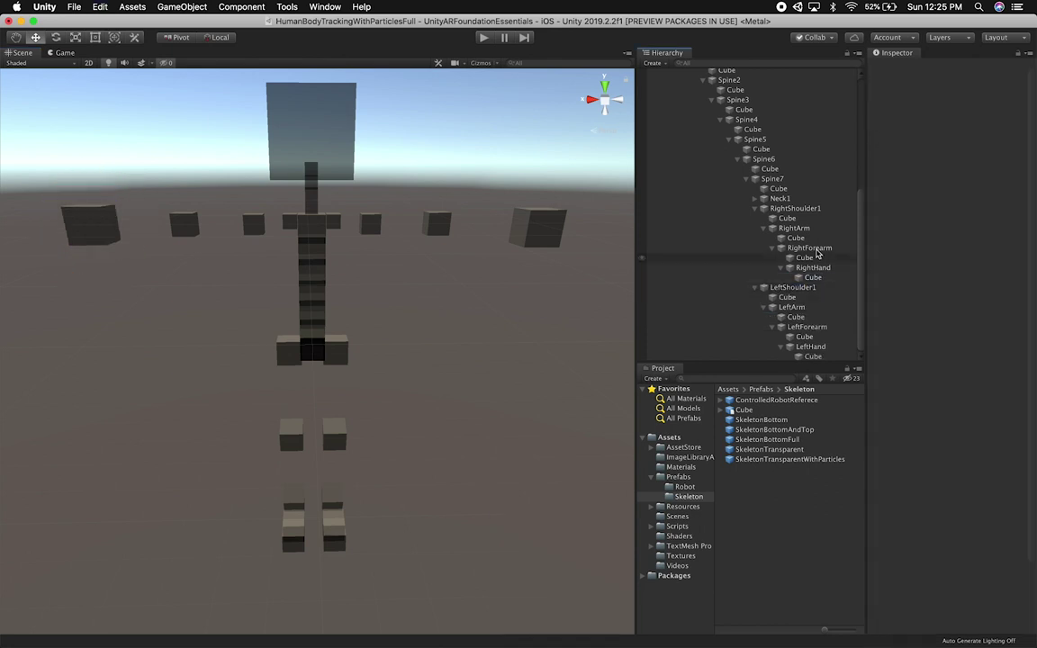
# Copy the HeadParticle object from the skeleton's Head cube and paste it at the scene's root level, outside the collapsed skeleton
pyautogui.click(270, 167)
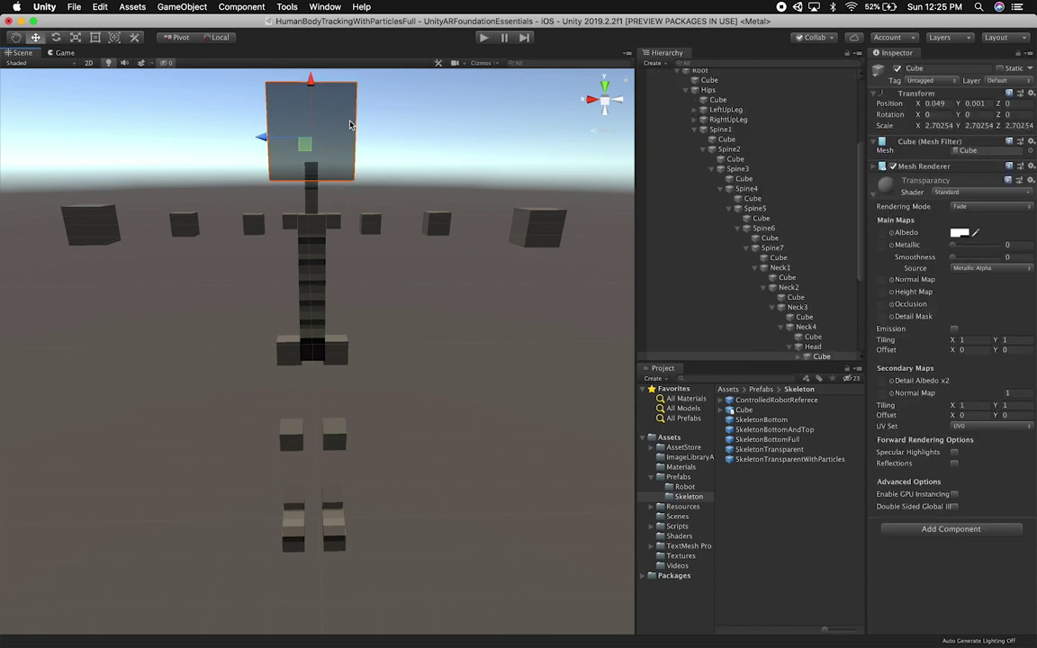
pyautogui.scroll(-5, 797, 274)
pyautogui.click(797, 199)
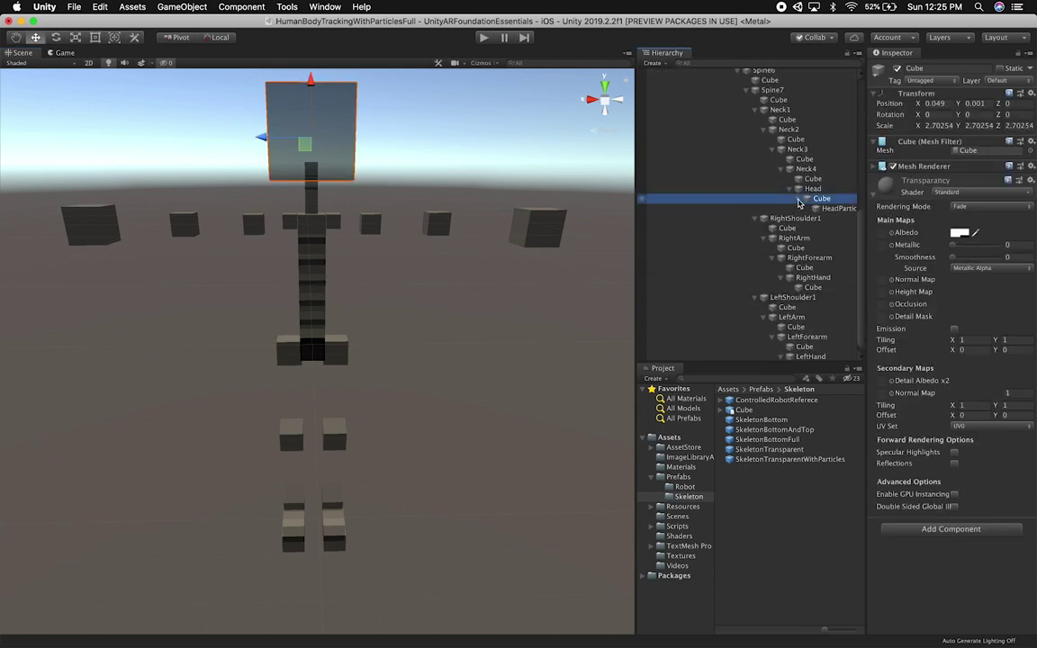
pyautogui.click(813, 208)
pyautogui.keyDown('alt'); pyautogui.moveTo(371, 214); pyautogui.dragTo(328, 306); pyautogui.keyUp('alt')
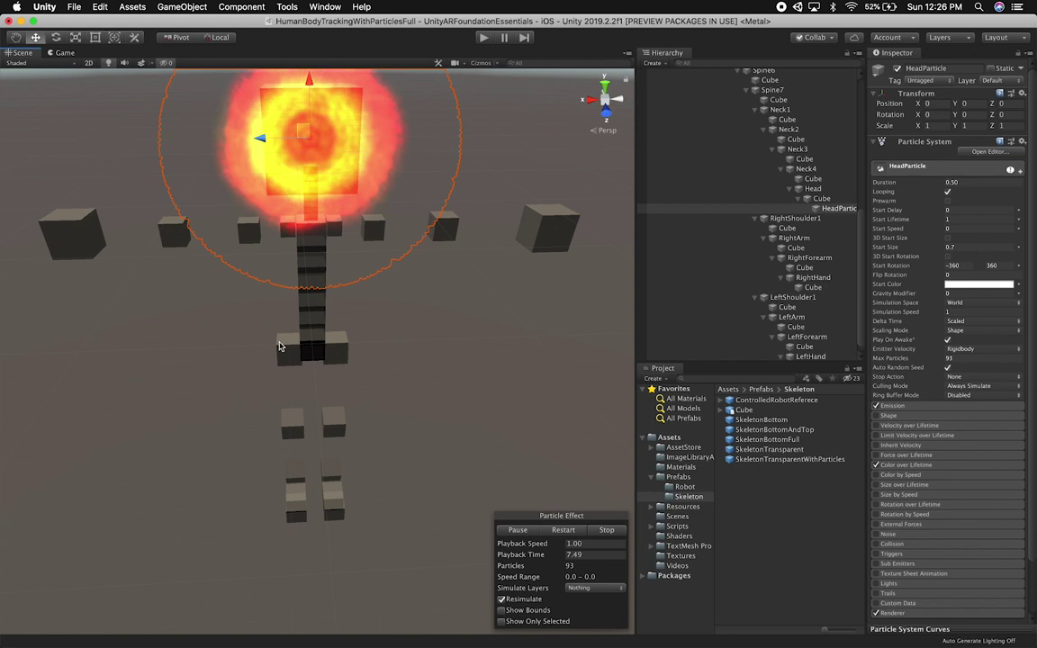
pyautogui.keyDown('alt'); pyautogui.moveTo(295, 490); pyautogui.dragTo(462, 519); pyautogui.keyUp('alt')
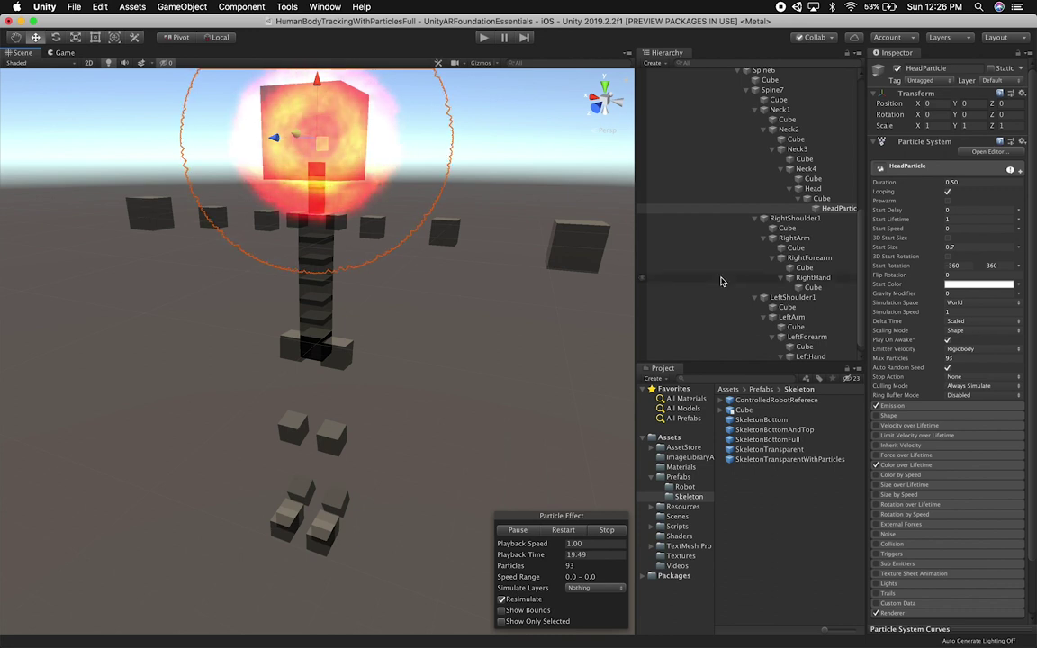
pyautogui.click(764, 207)
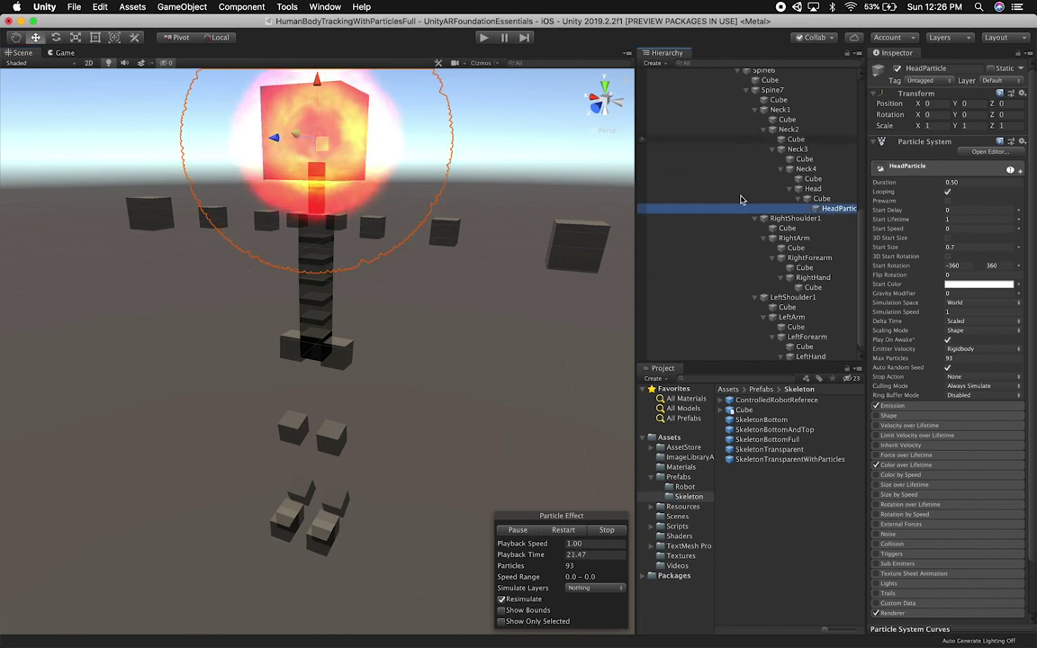
pyautogui.scroll(-1, 798, 231)
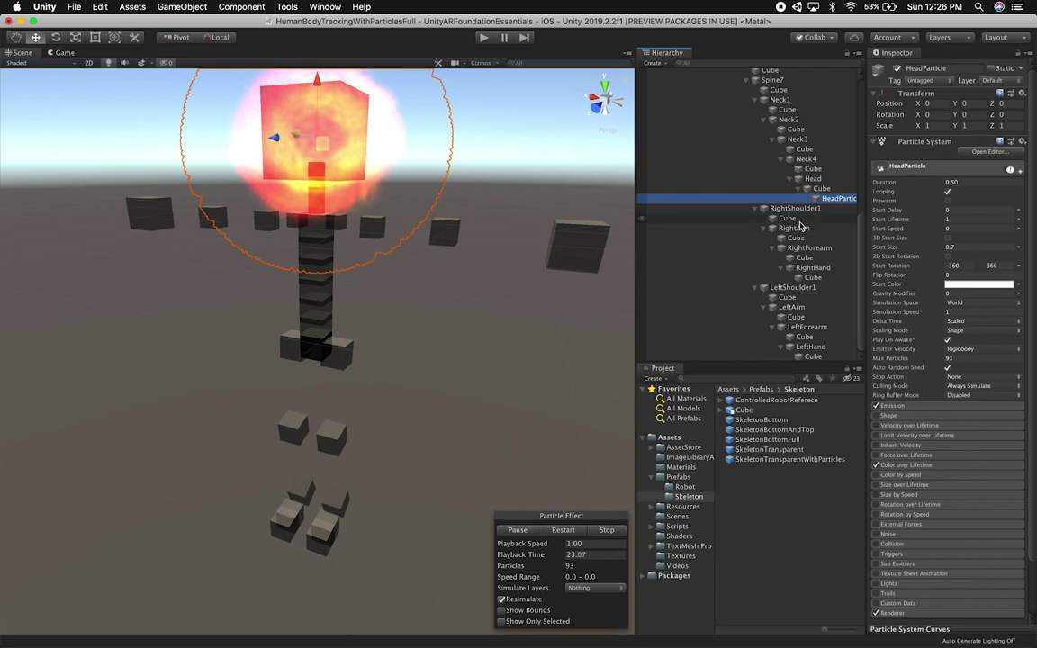
pyautogui.scroll(10, 787, 230)
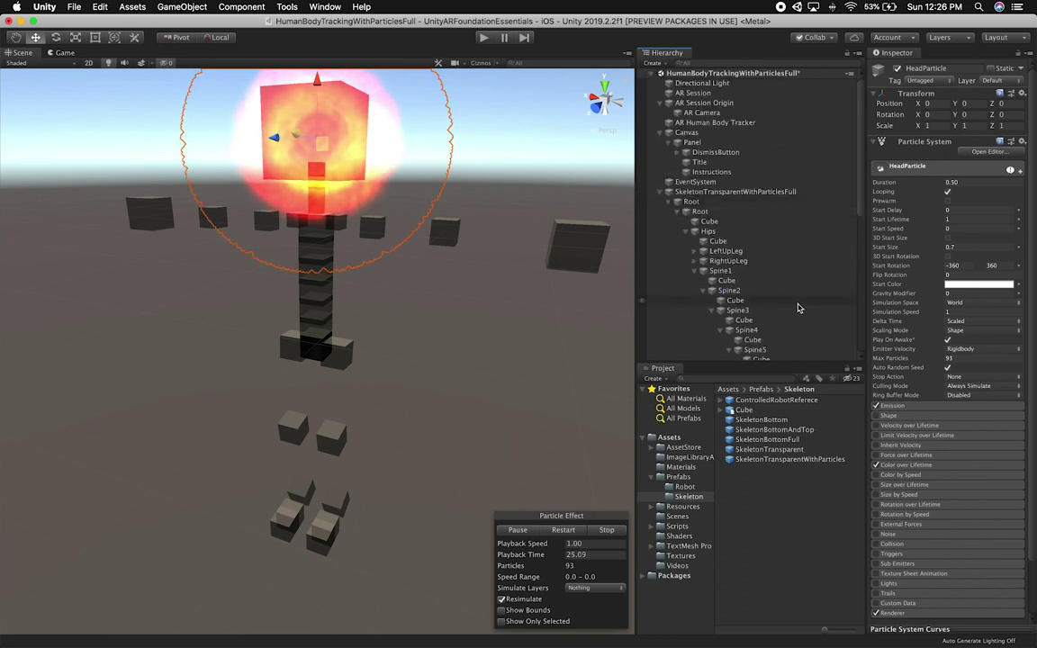
pyautogui.scroll(-10, 668, 194)
pyautogui.scroll(7, 661, 171)
pyautogui.click(659, 155)
pyautogui.click(703, 230)
pyautogui.press('super+v')
# Duplicate the pasted root-level HeadParticle seven times
pyautogui.press('super+d')
pyautogui.press('super+d')
pyautogui.press('super+d')
pyautogui.press('super+d')
pyautogui.press('super+d')
pyautogui.press('super+d')
pyautogui.press('super+d')
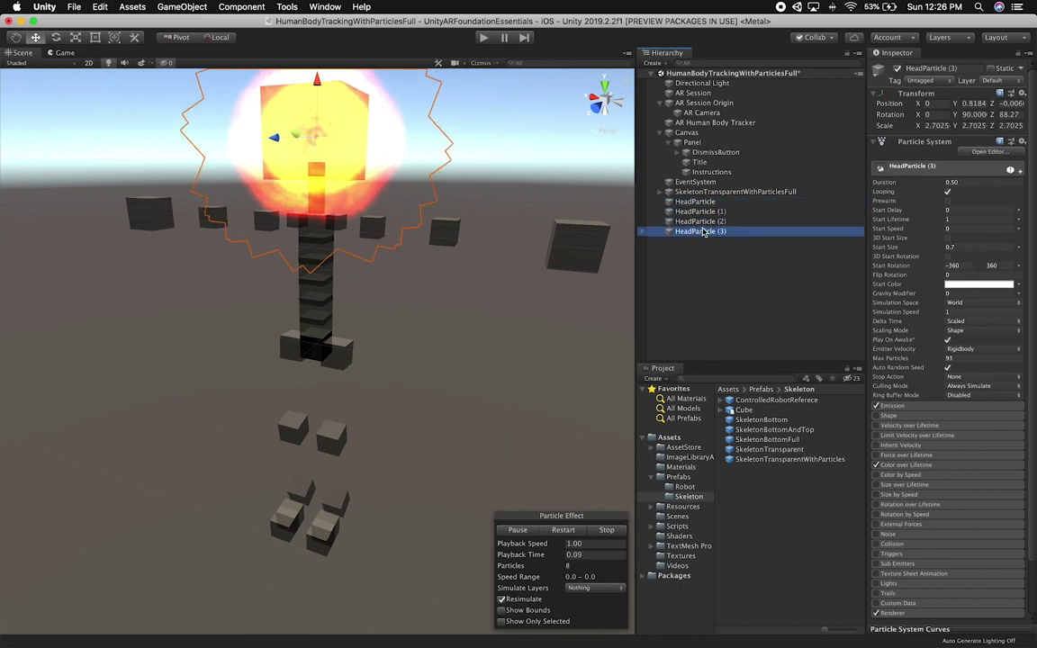
# Parent the first root-level HeadParticle copy to the Cube under the skeleton's inner Root
pyautogui.click(726, 193)
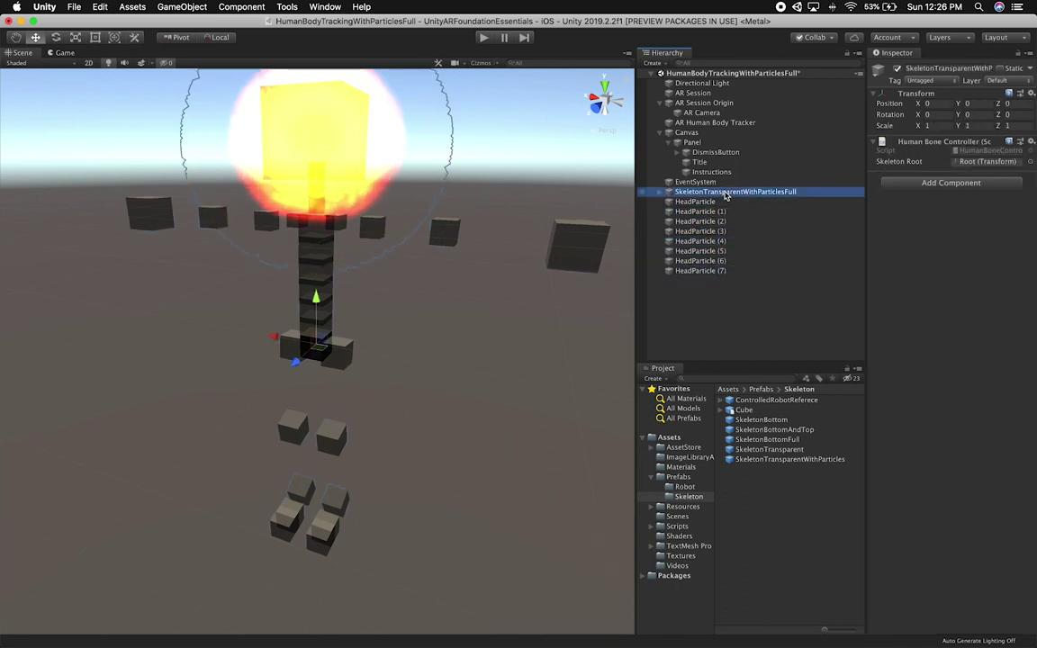
pyautogui.click(667, 193)
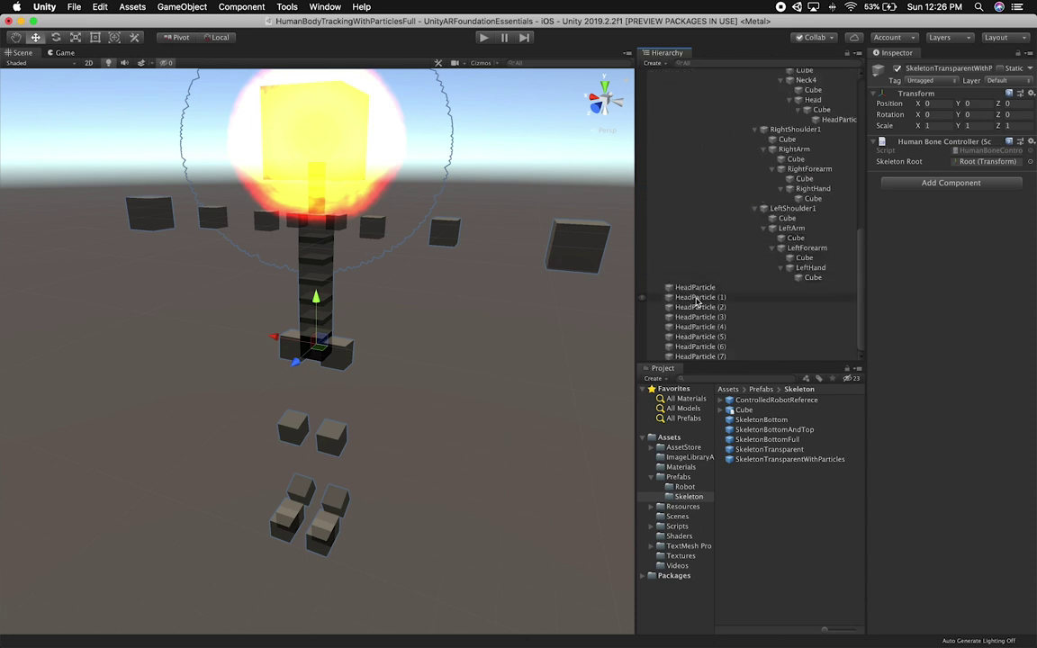
pyautogui.click(700, 297)
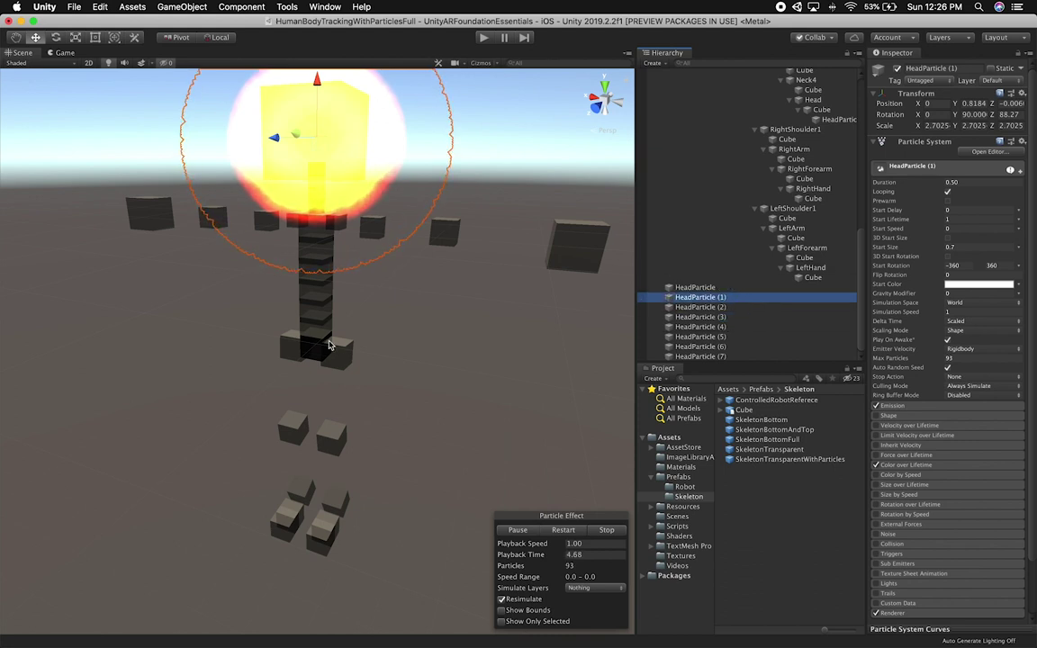
pyautogui.click(306, 351)
pyautogui.scroll(-6, 765, 259)
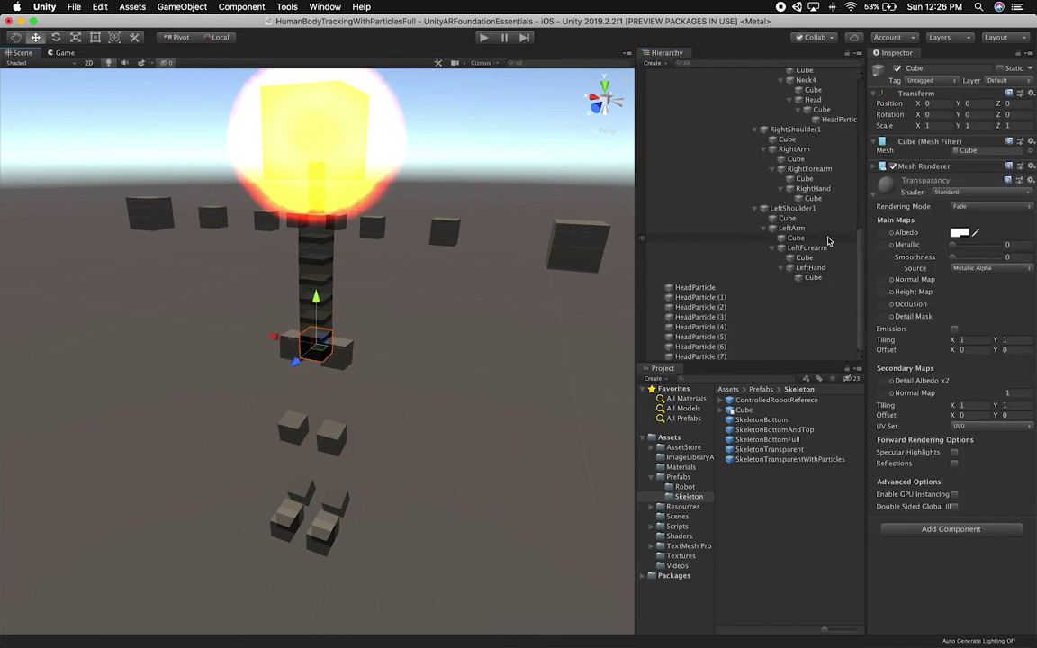
pyautogui.scroll(6, 815, 163)
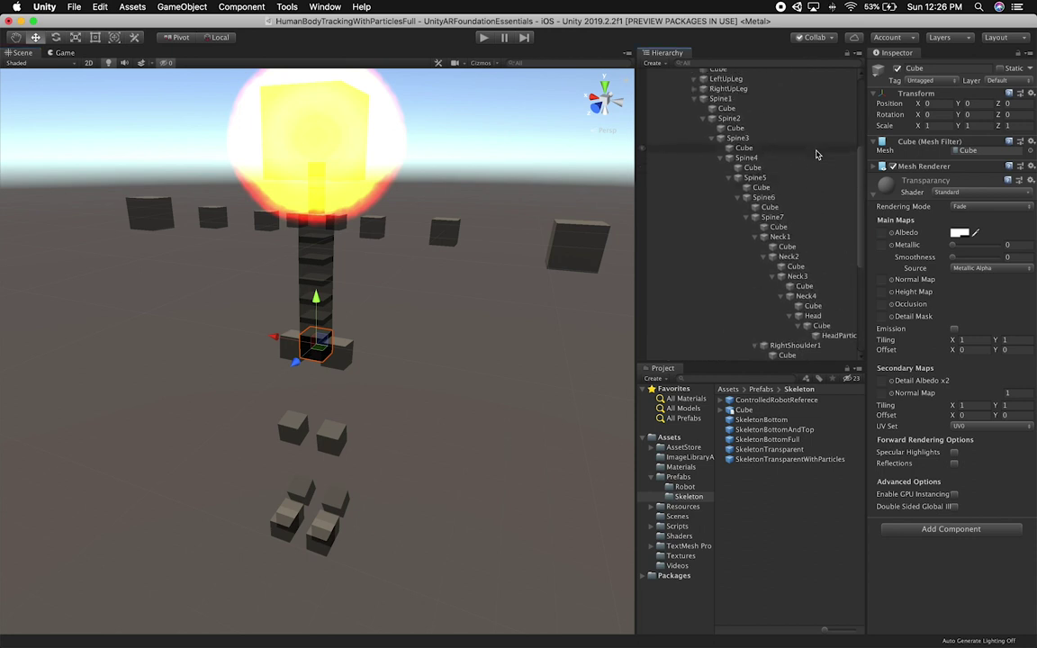
pyautogui.scroll(2, 813, 154)
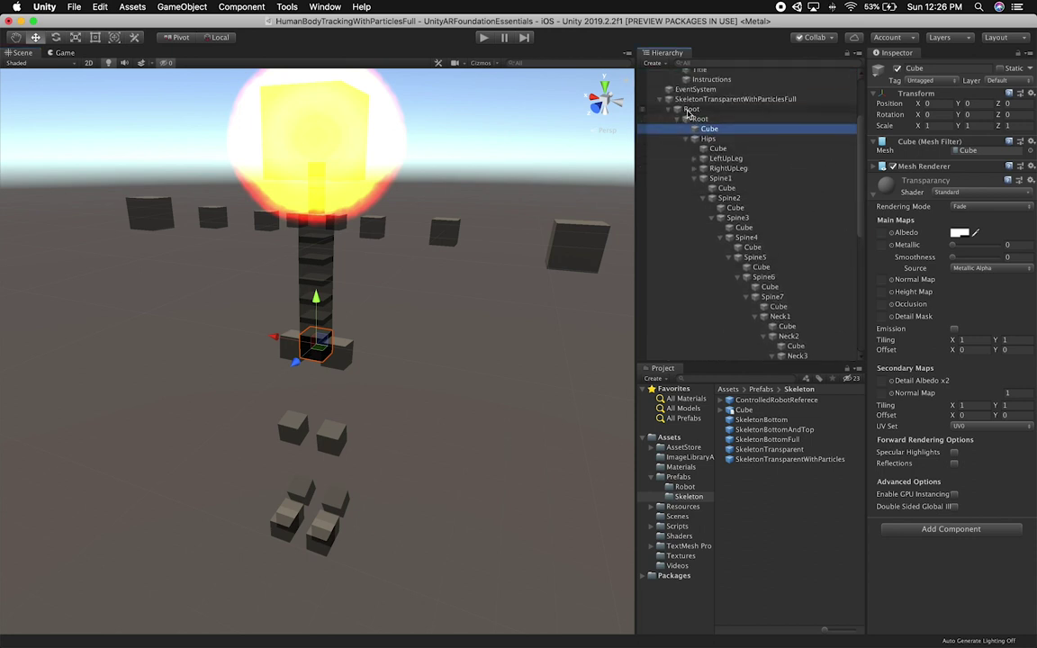
pyautogui.scroll(-7, 731, 288)
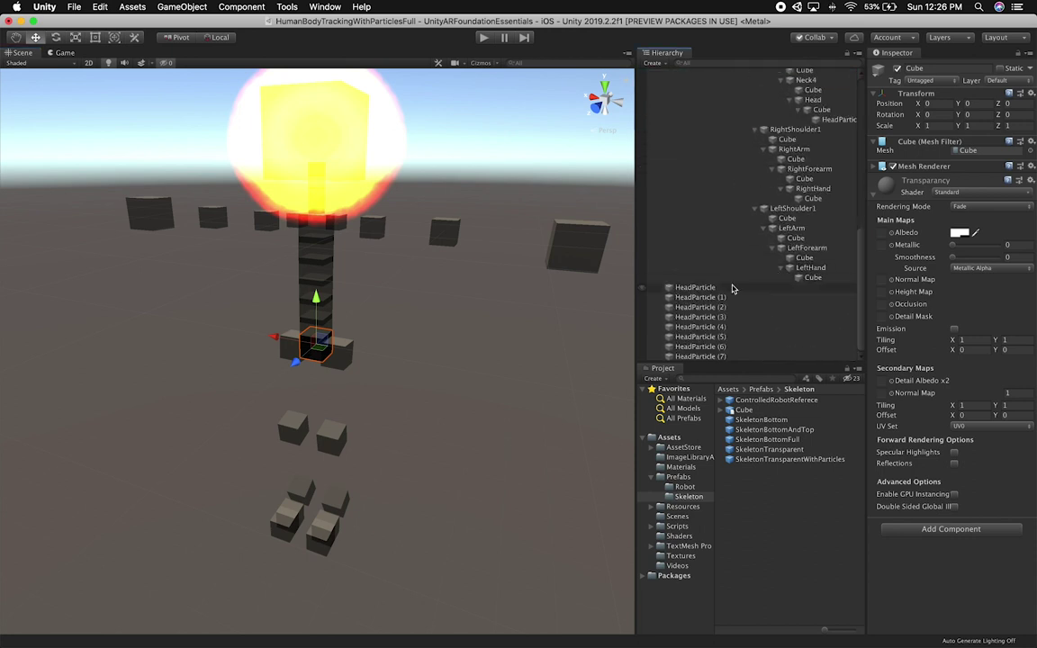
pyautogui.click(711, 287)
pyautogui.scroll(7, 789, 230)
pyautogui.moveTo(788, 228); pyautogui.dragTo(762, 226)
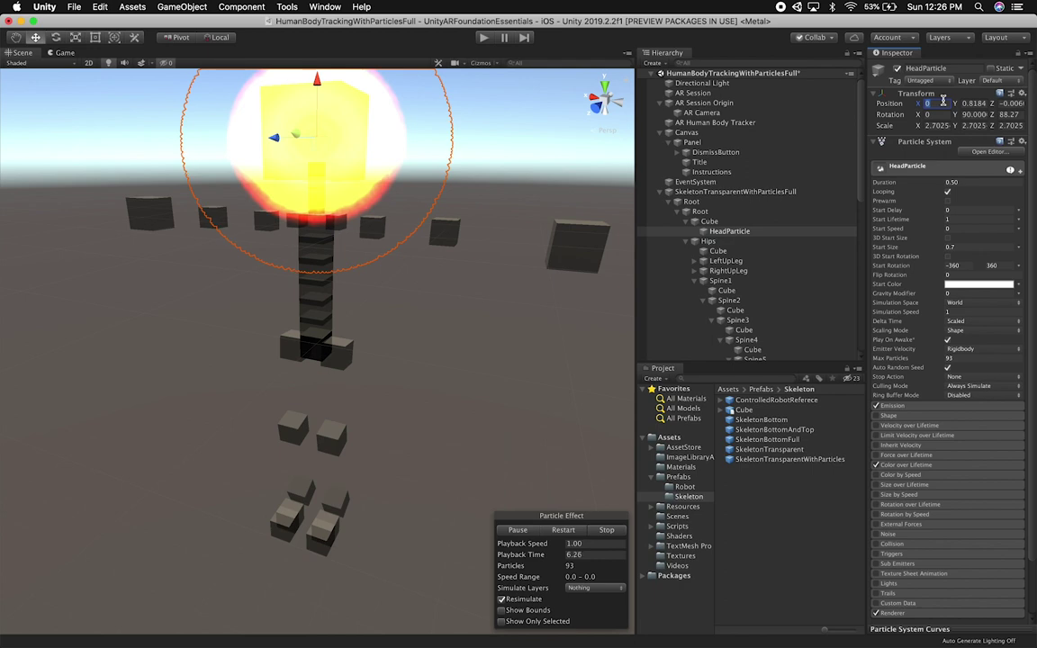
# Set the local position of the root cube's HeadParticle to 0, 0, 0
pyautogui.press('Tab')
pyautogui.write('0')
pyautogui.press('Tab')
pyautogui.write('0')
pyautogui.keyDown('alt'); pyautogui.moveTo(399, 245); pyautogui.dragTo(470, 253); pyautogui.keyUp('alt')
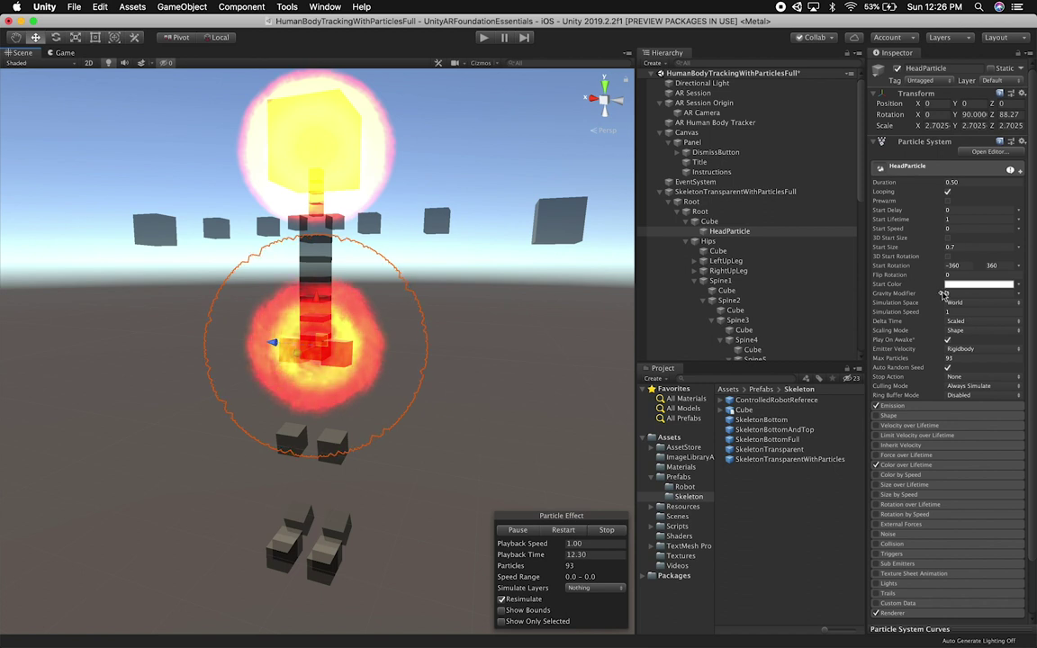
# Expand and enable the Force over Lifetime module on the root cube's HeadParticle
pyautogui.moveTo(920, 393)
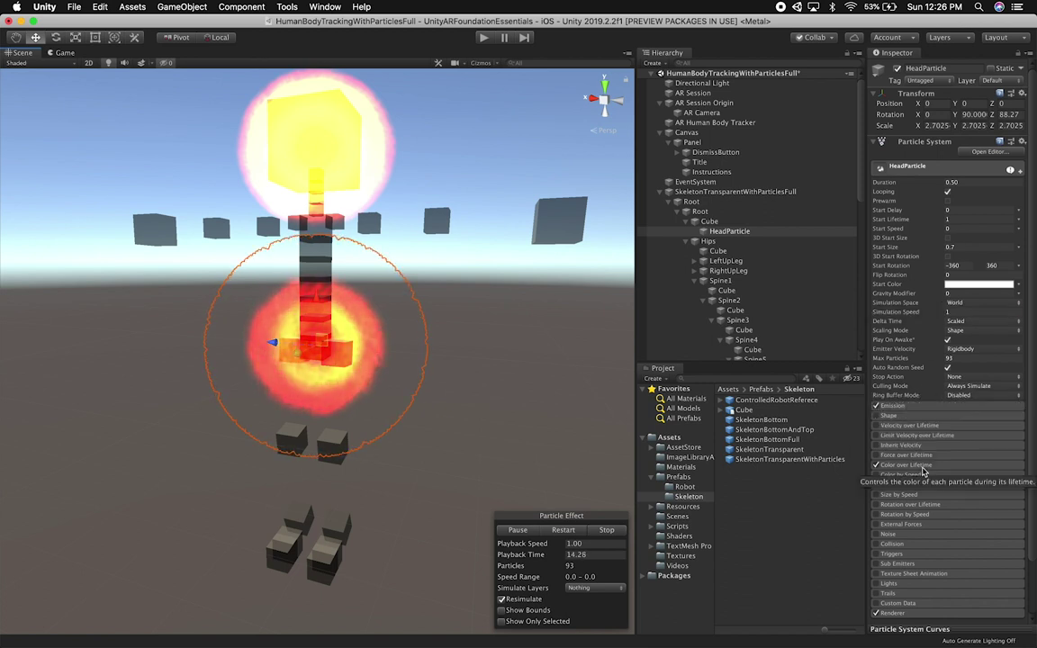
pyautogui.keyDown('alt'); pyautogui.moveTo(416, 333); pyautogui.dragTo(316, 253); pyautogui.keyUp('alt')
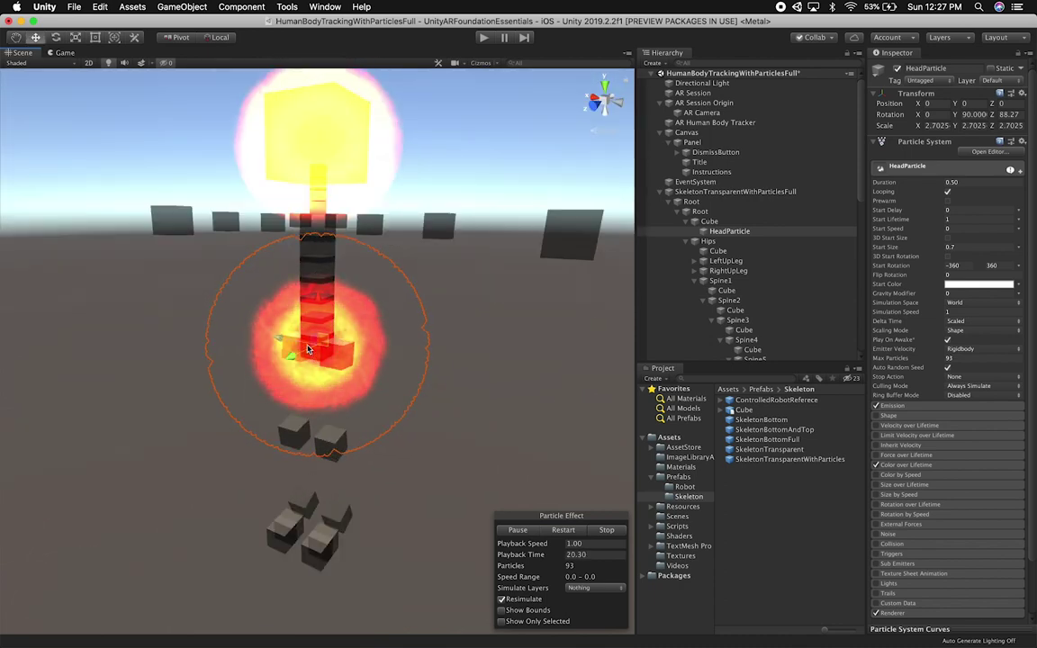
pyautogui.scroll(5, 360, 225)
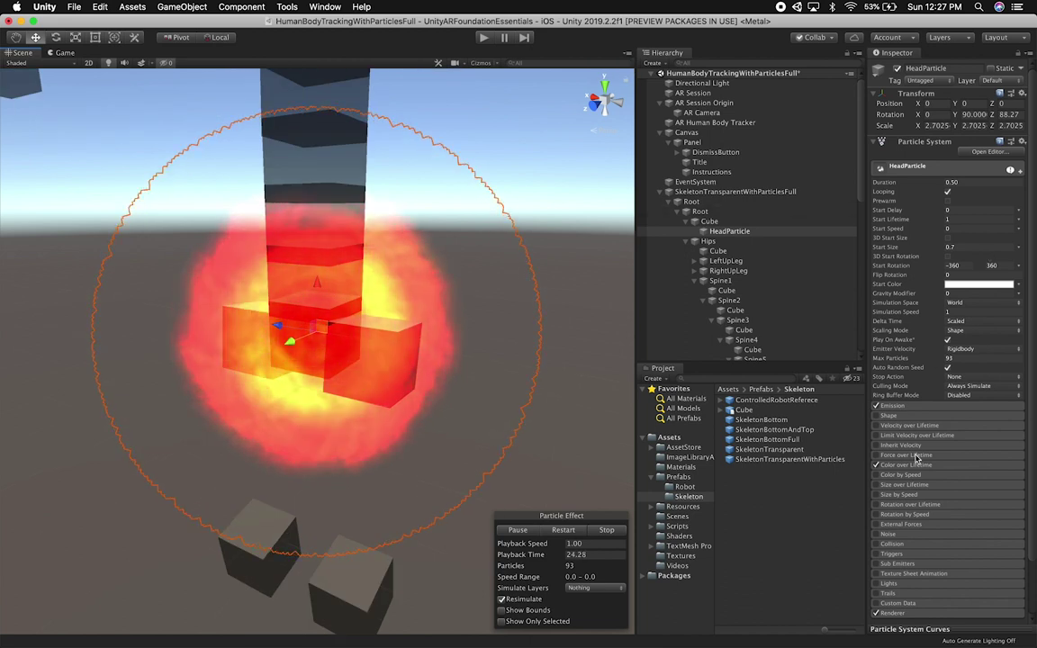
pyautogui.click(954, 455)
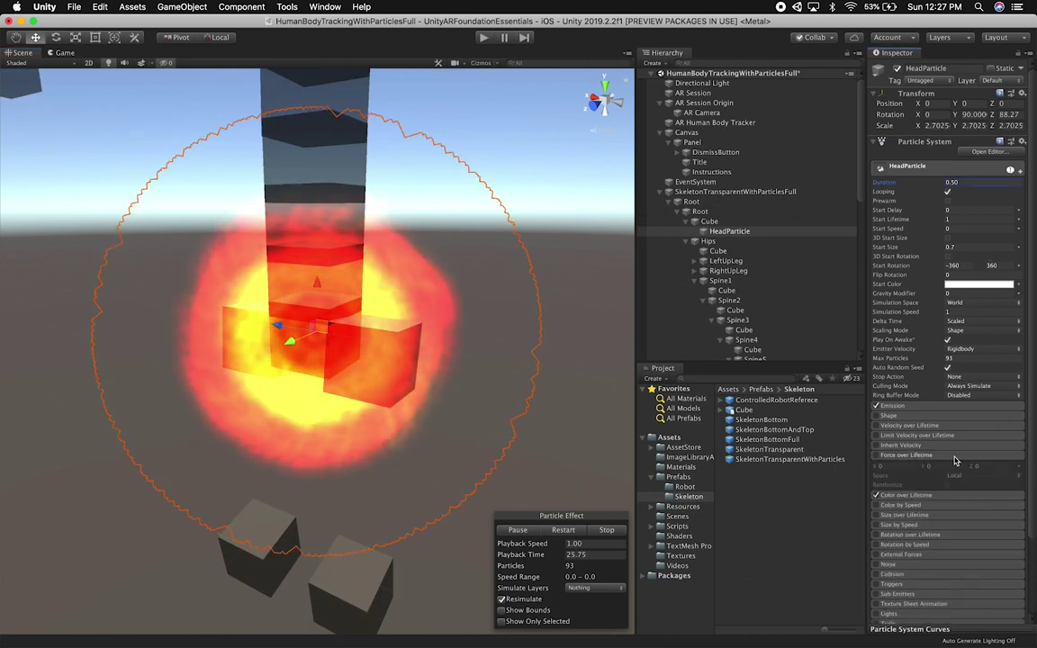
pyautogui.click(875, 454)
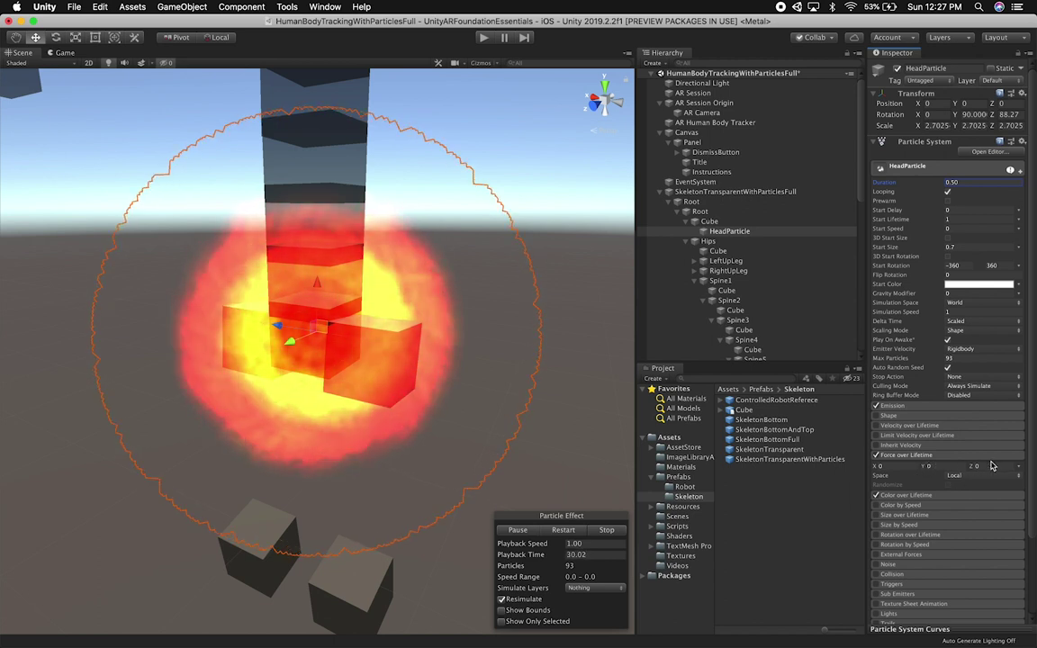
pyautogui.click(922, 466)
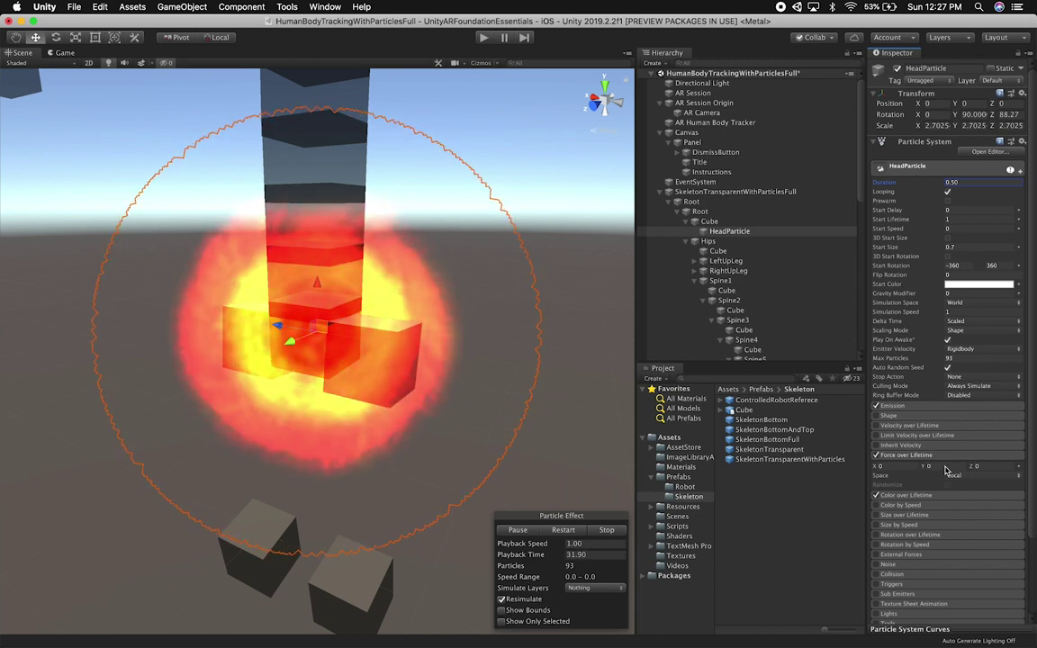
pyautogui.click(939, 466)
pyautogui.write('1')
pyautogui.press('BackSpace')
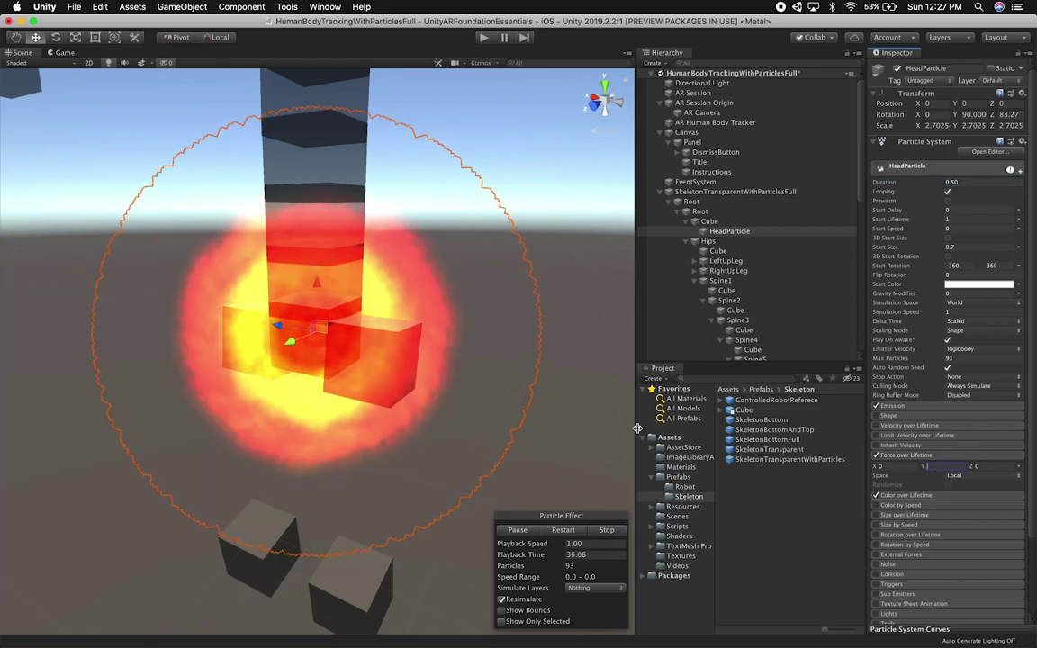
# Try Force over Lifetime X values of 10 and 2 on the root cube's HeadParticle
pyautogui.scroll(-5, 573, 405)
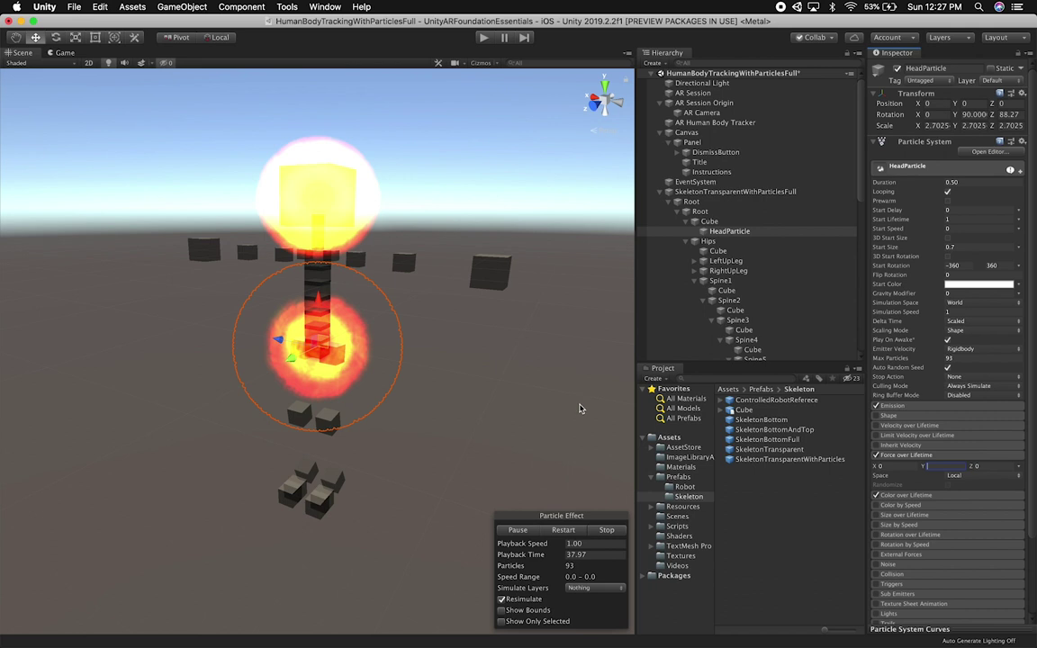
pyautogui.keyDown('alt'); pyautogui.moveTo(585, 411); pyautogui.dragTo(488, 419); pyautogui.keyUp('alt')
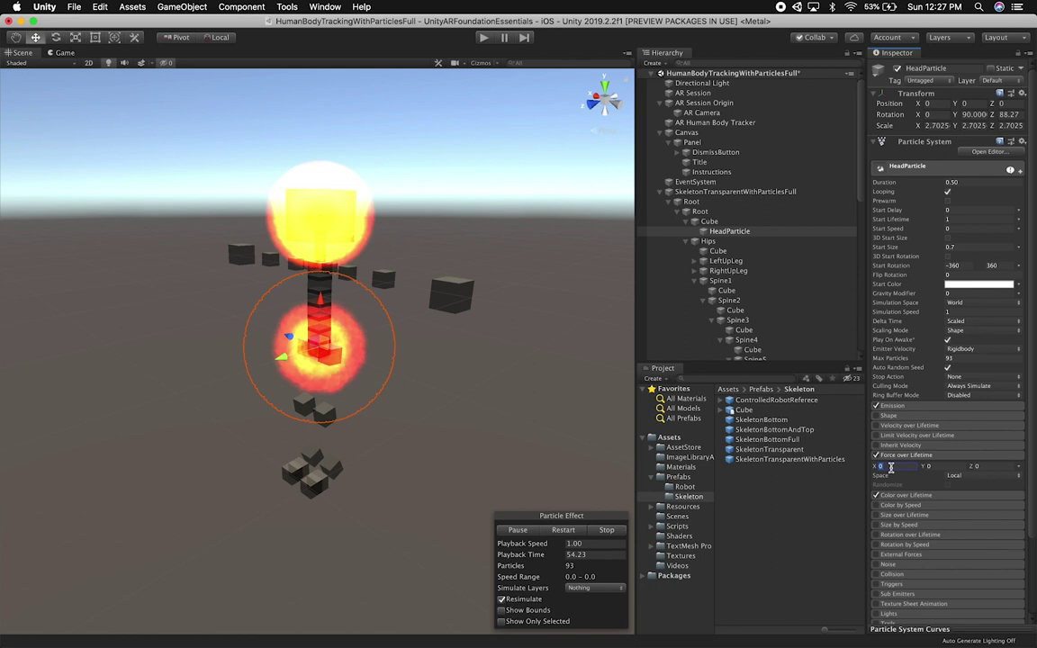
pyautogui.write('10')
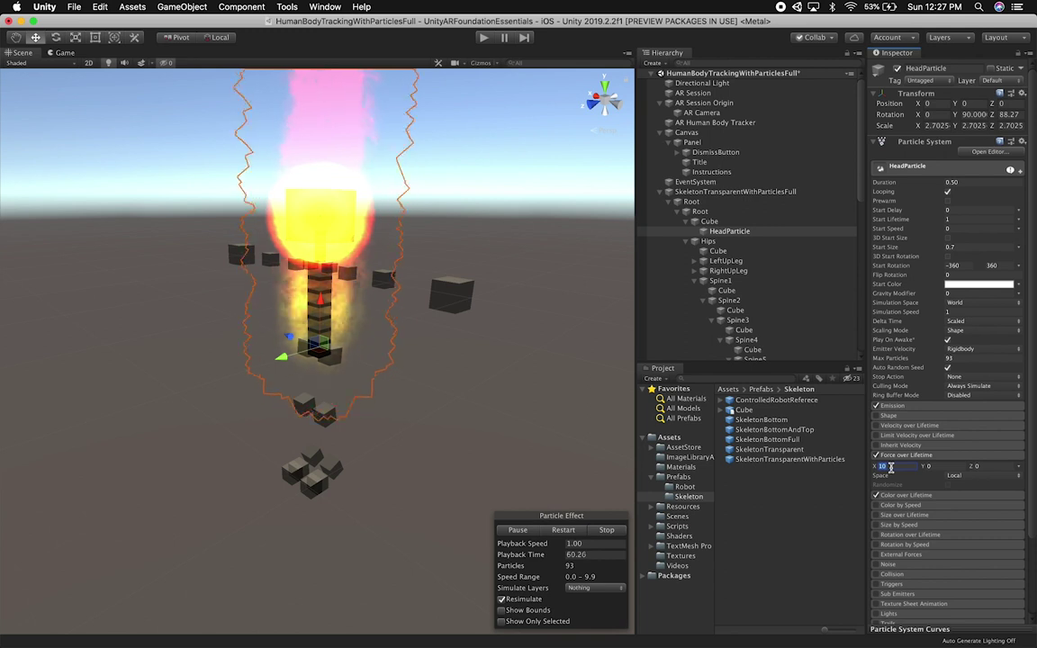
pyautogui.write('2')
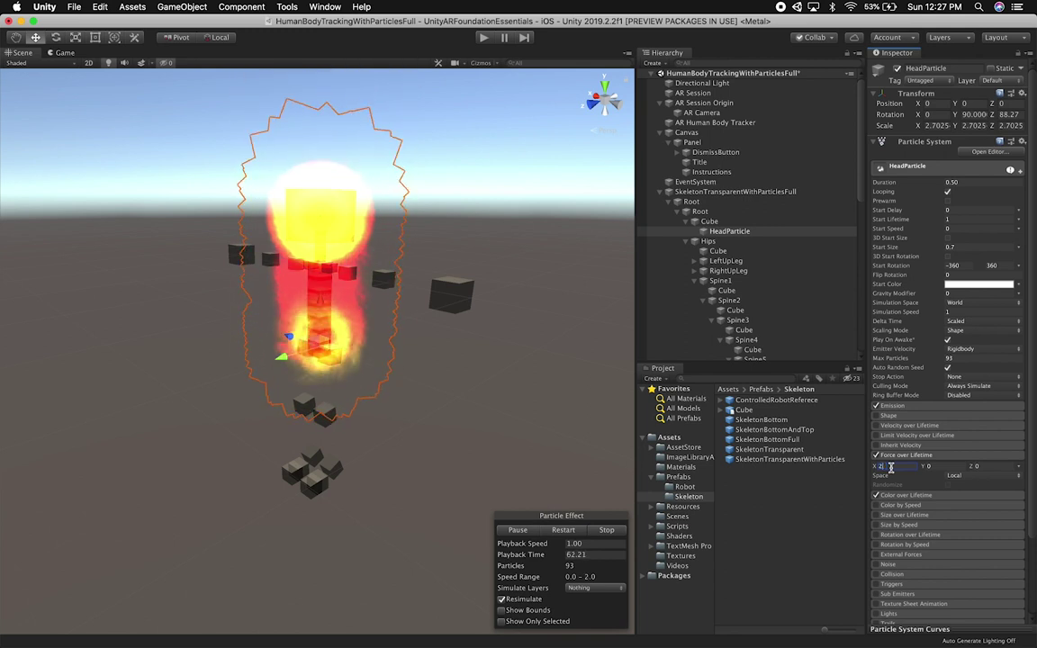
# Set the Start Size of the root cube's HeadParticle to 0.3
pyautogui.keyDown('alt'); pyautogui.moveTo(309, 492); pyautogui.dragTo(354, 444); pyautogui.keyUp('alt')
pyautogui.scroll(5, 357, 450)
pyautogui.scroll(3, 355, 454)
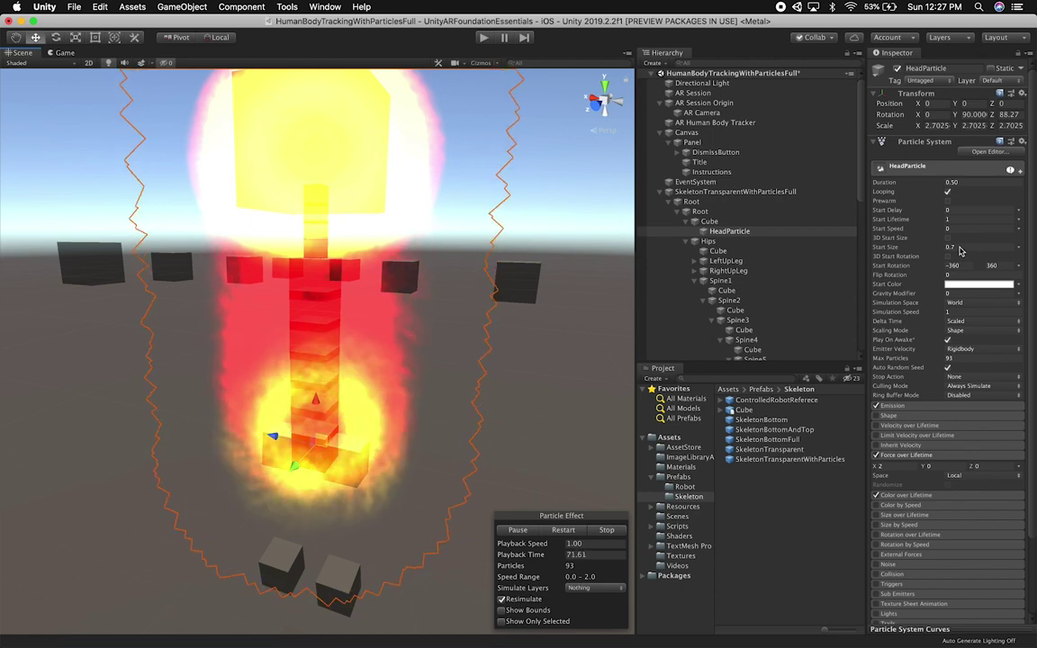
pyautogui.click(959, 248)
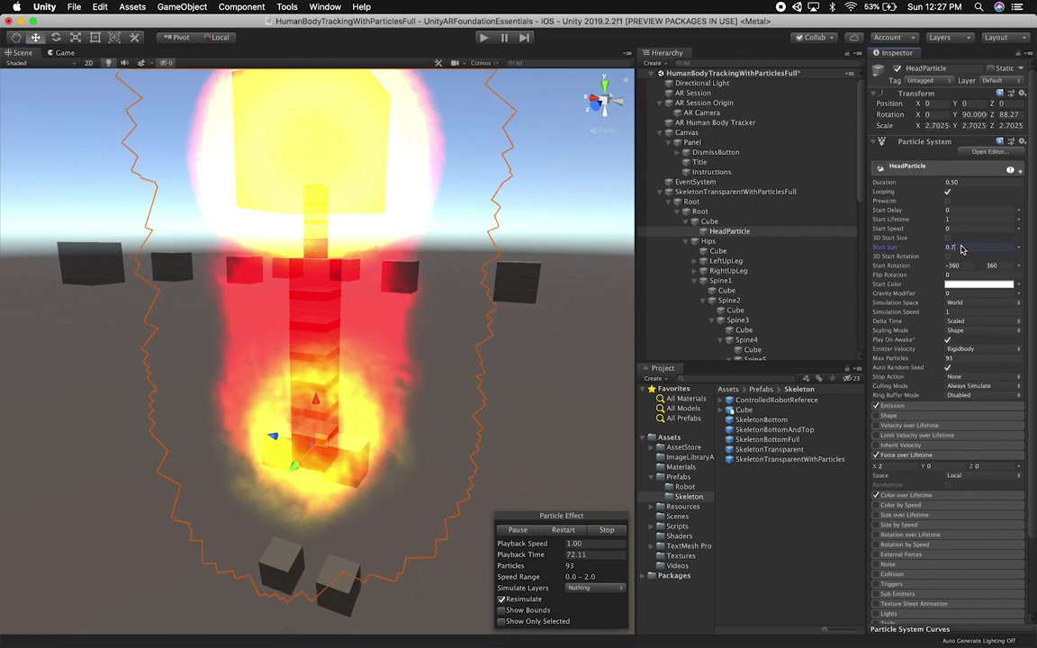
pyautogui.click(963, 246)
pyautogui.press('BackSpace')
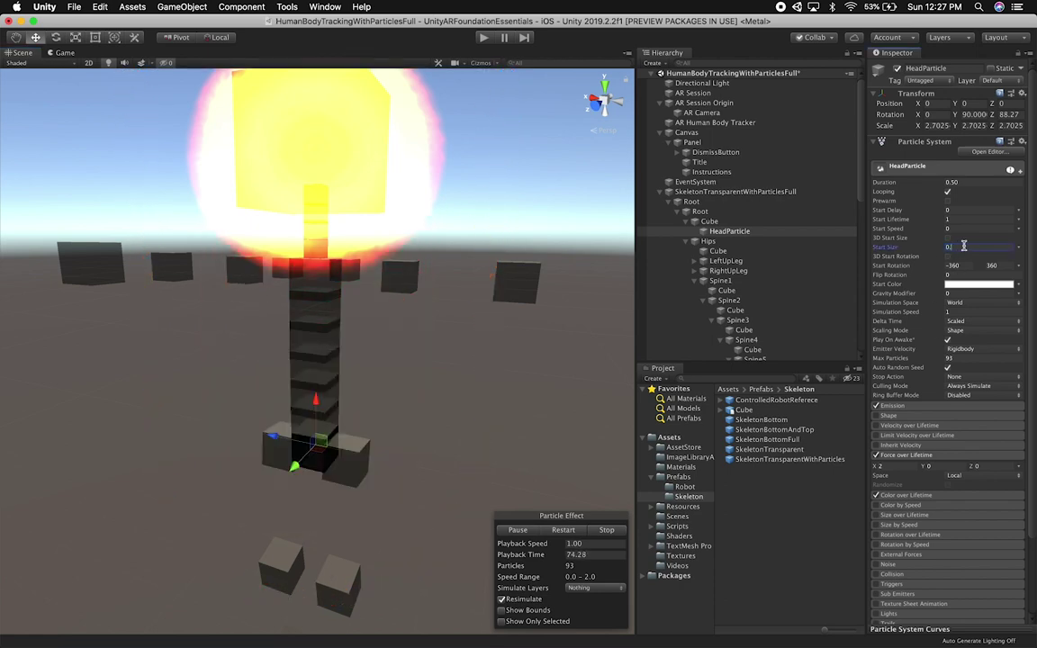
pyautogui.write('3')
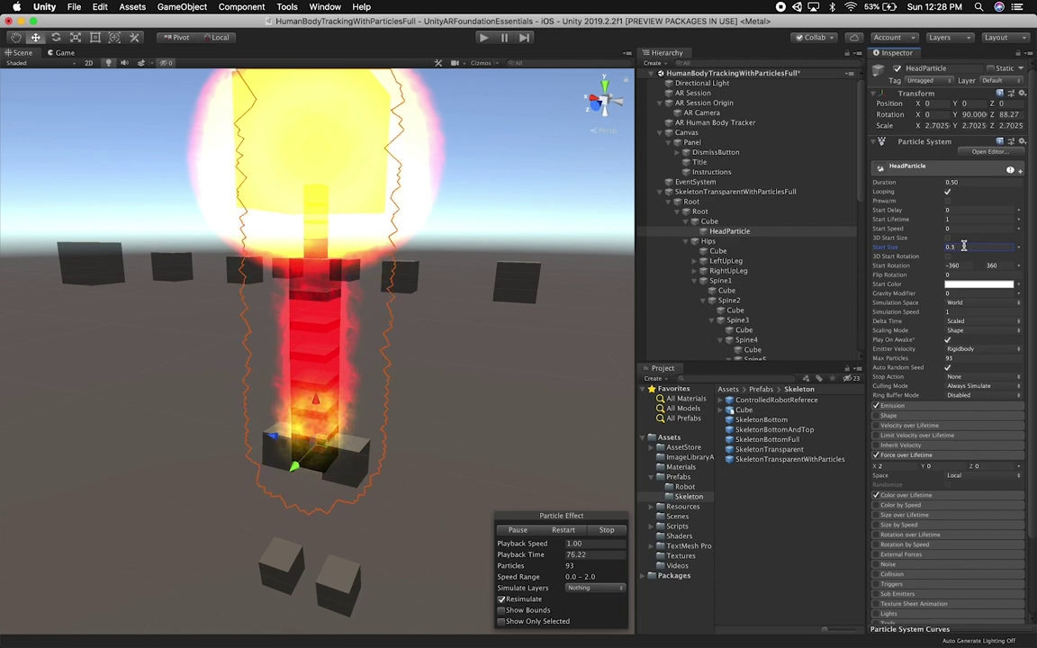
# Fine-tune the HeadParticle's Force over Lifetime, trying an X value of 3 before setting it to 2.5
pyautogui.click(892, 466)
pyautogui.write('3')
pyautogui.scroll(-3, 383, 391)
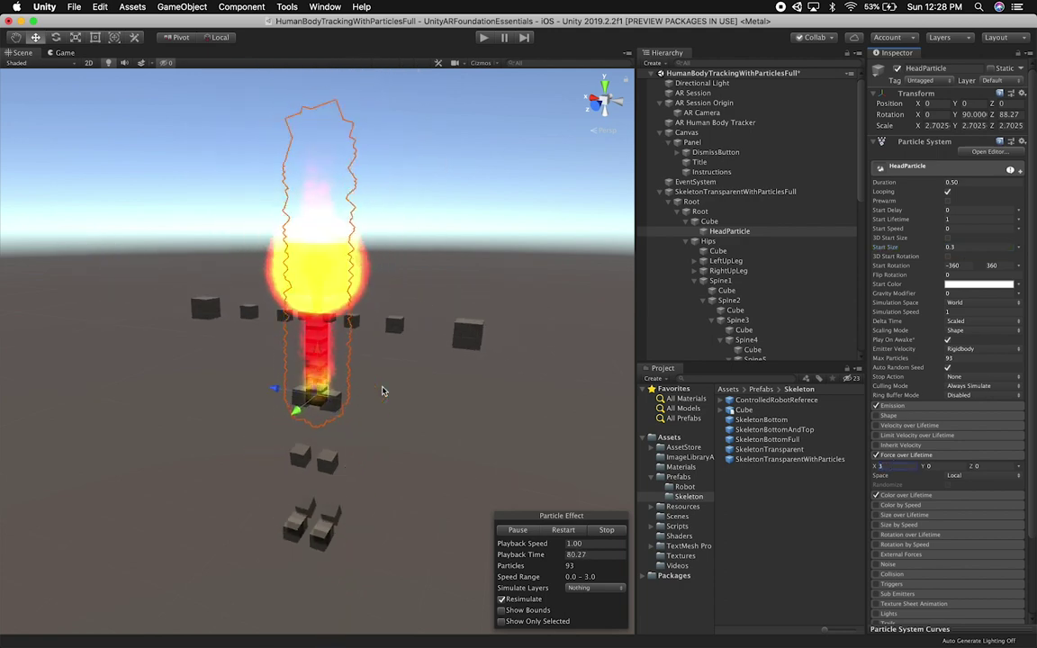
pyautogui.keyDown('alt'); pyautogui.moveTo(383, 391); pyautogui.dragTo(507, 401); pyautogui.keyUp('alt')
pyautogui.click(896, 469)
pyautogui.write('2.5')
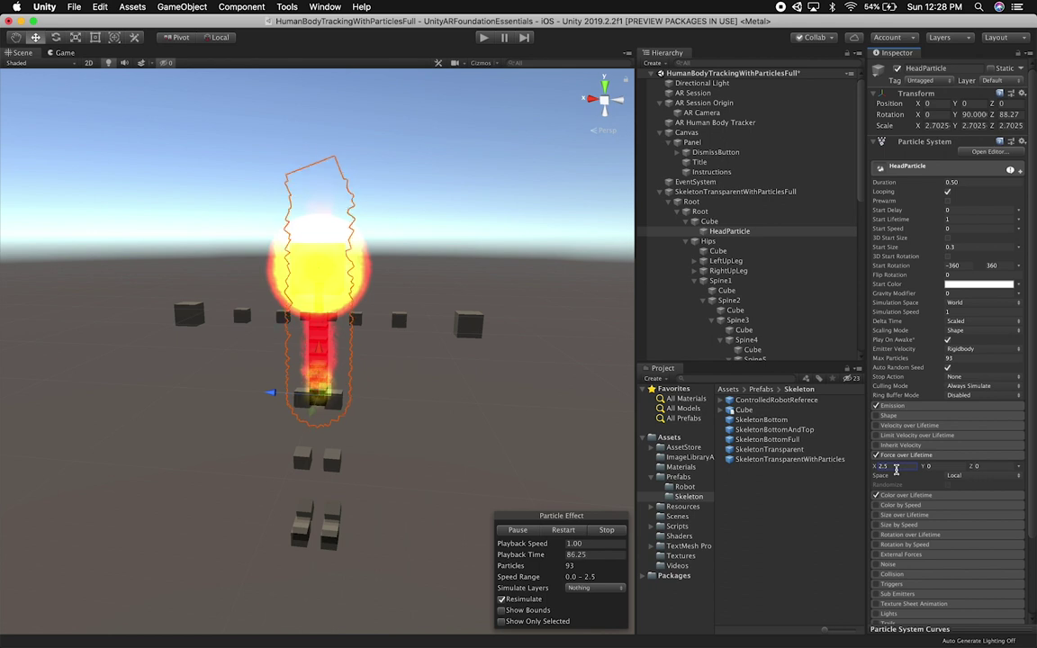
pyautogui.keyDown('alt'); pyautogui.moveTo(531, 427); pyautogui.dragTo(349, 293); pyautogui.keyUp('alt')
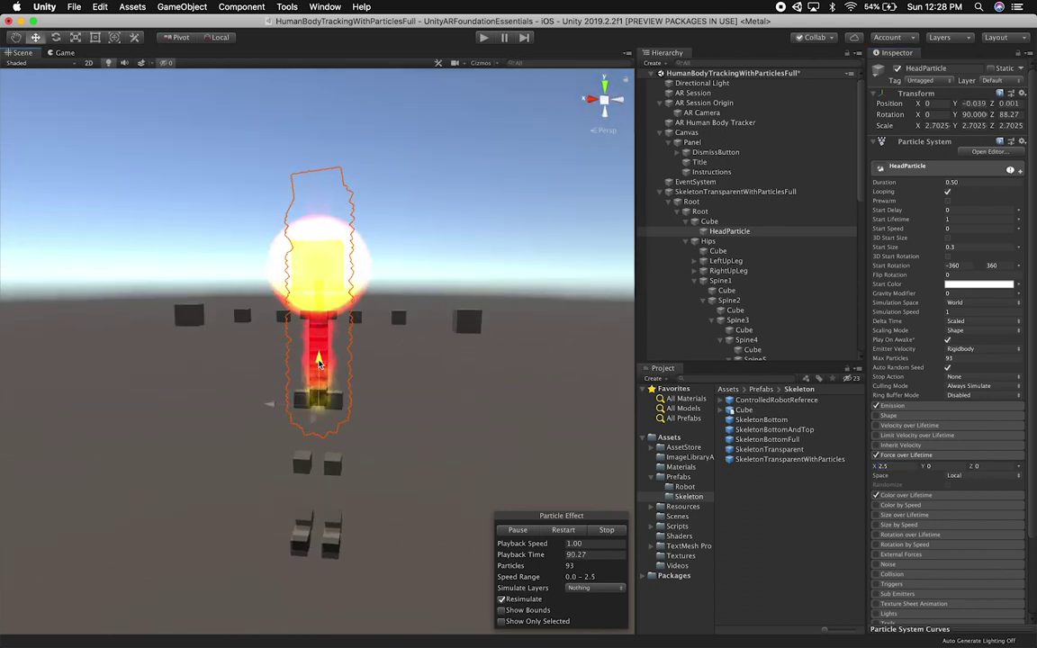
# Rename the HeadParticle under the root cube to Particle
pyautogui.keyDown('alt'); pyautogui.moveTo(391, 363); pyautogui.dragTo(422, 330); pyautogui.keyUp('alt')
pyautogui.moveTo(421, 331); pyautogui.dragTo(423, 329, button='middle')
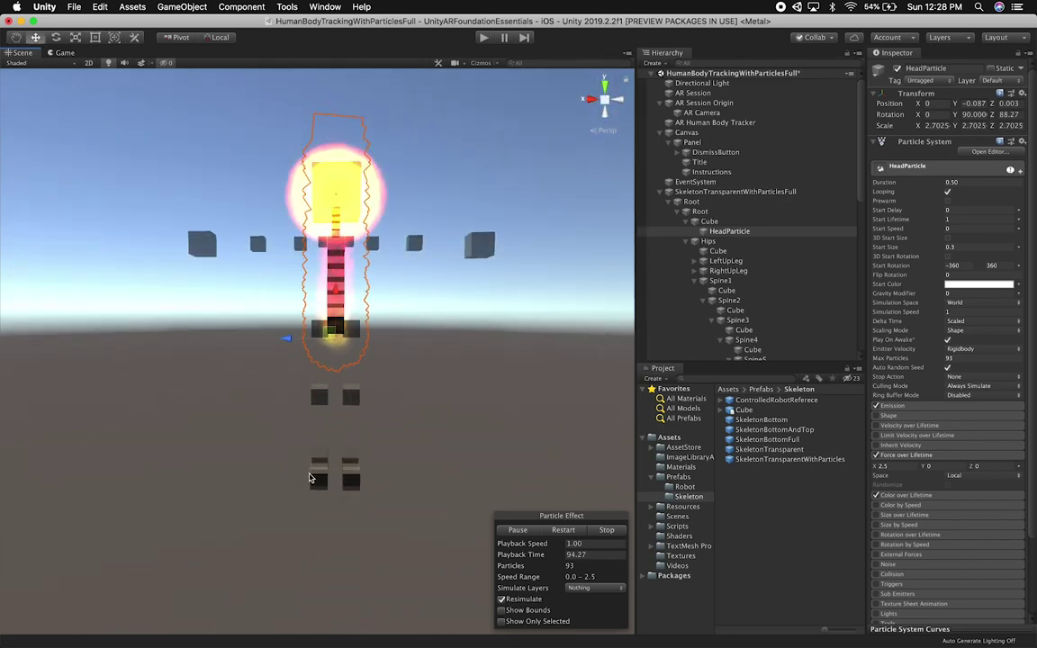
pyautogui.keyDown('alt'); pyautogui.moveTo(452, 395); pyautogui.dragTo(304, 457); pyautogui.keyUp('alt')
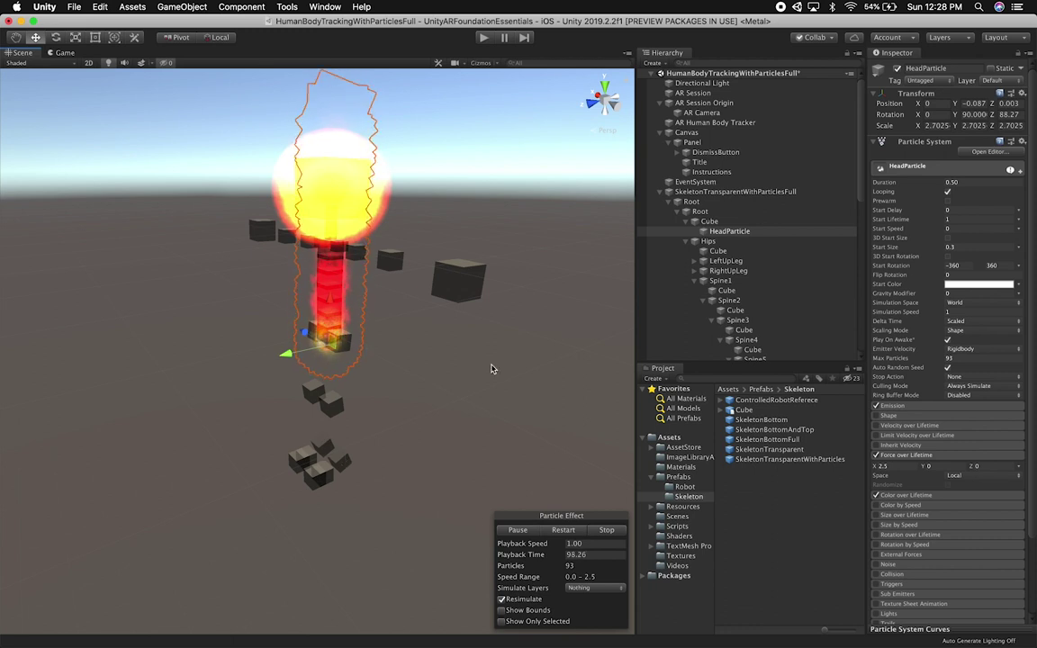
pyautogui.click(731, 232)
pyautogui.click(732, 231)
pyautogui.press('BackSpace')
pyautogui.press('Return')
pyautogui.press('Down')
pyautogui.click(723, 231)
# Delete the loose duplicates HeadParticle (1) through HeadParticle (7) at the end of the hierarchy
pyautogui.scroll(-10, 731, 233)
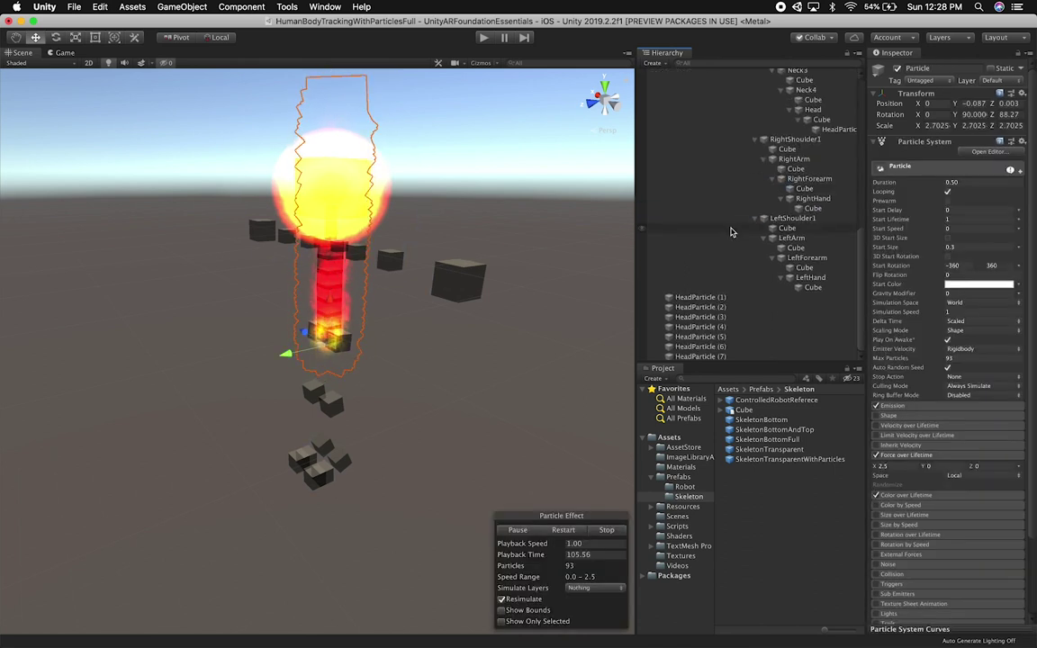
pyautogui.click(705, 298)
pyautogui.keyDown('shift'); pyautogui.click(700, 357); pyautogui.keyUp('shift')
pyautogui.press('super+BackSpace')
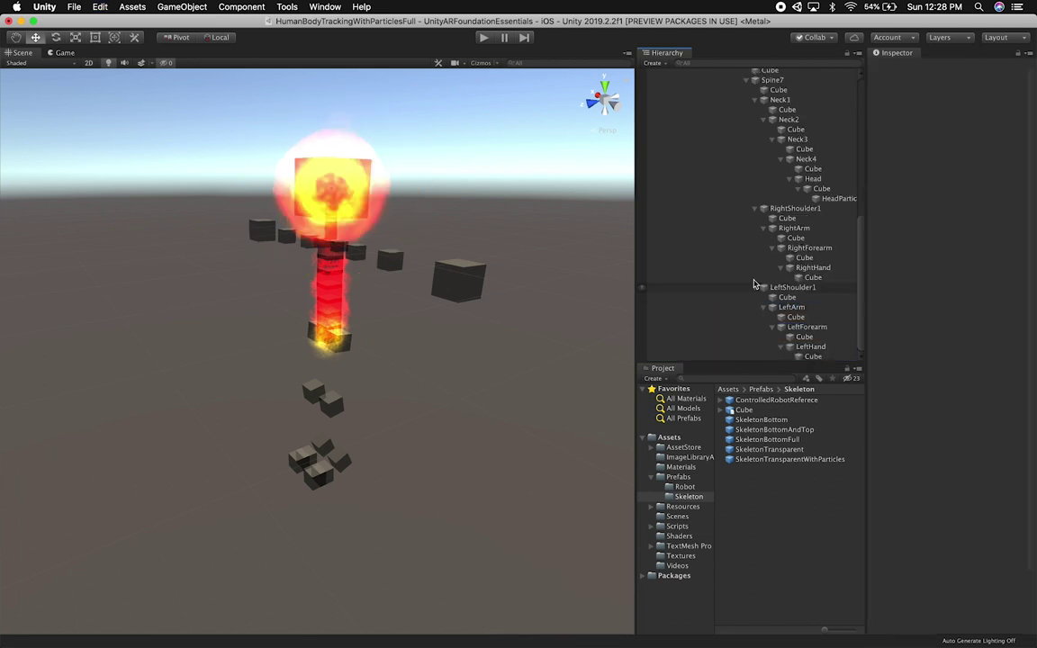
# Copy the root cube's Particle and paste it as a child of the LeftFoot cube
pyautogui.scroll(8, 748, 156)
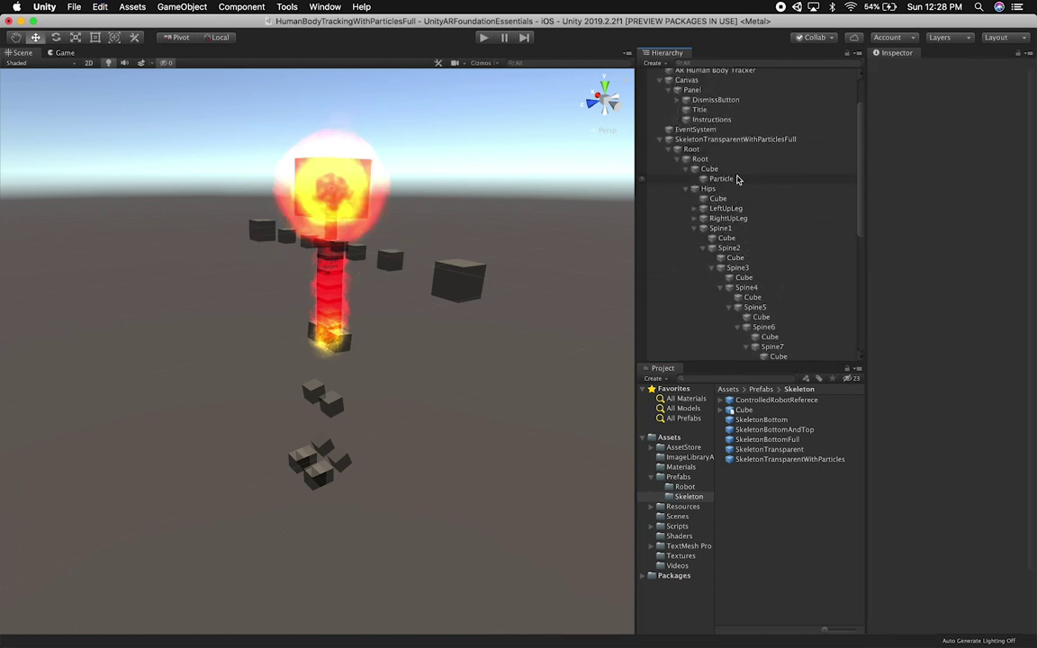
pyautogui.click(721, 178)
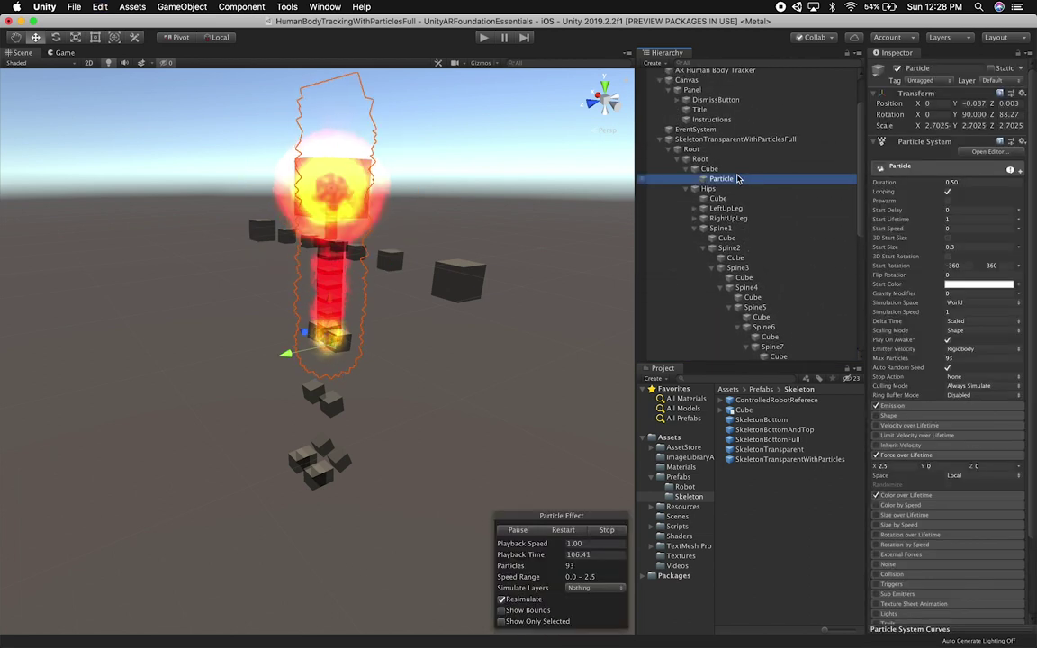
pyautogui.click(325, 447)
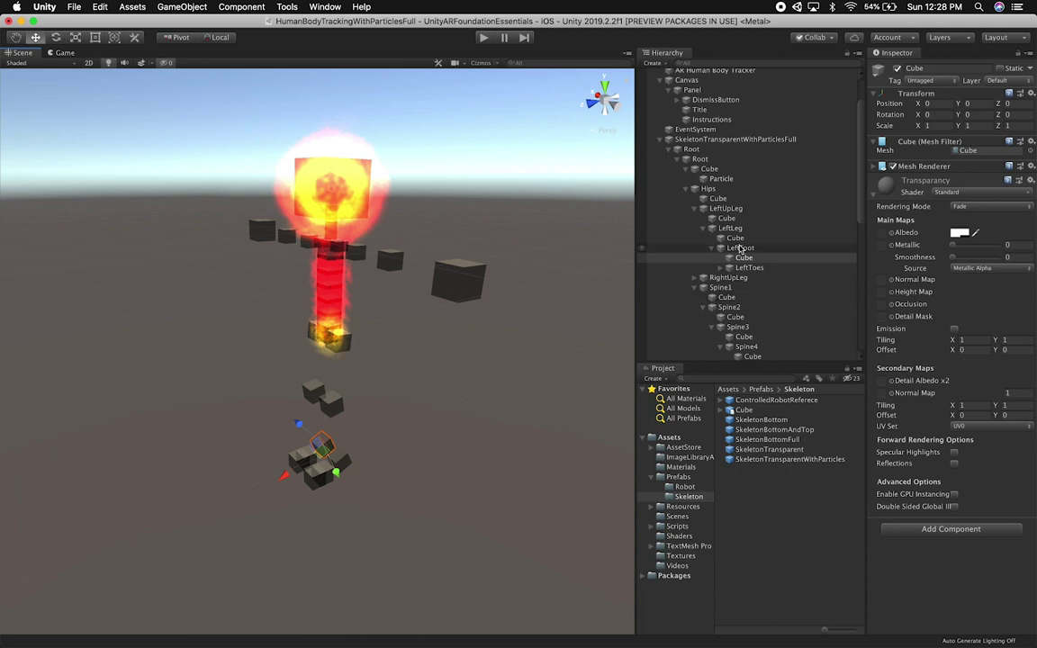
pyautogui.click(724, 179)
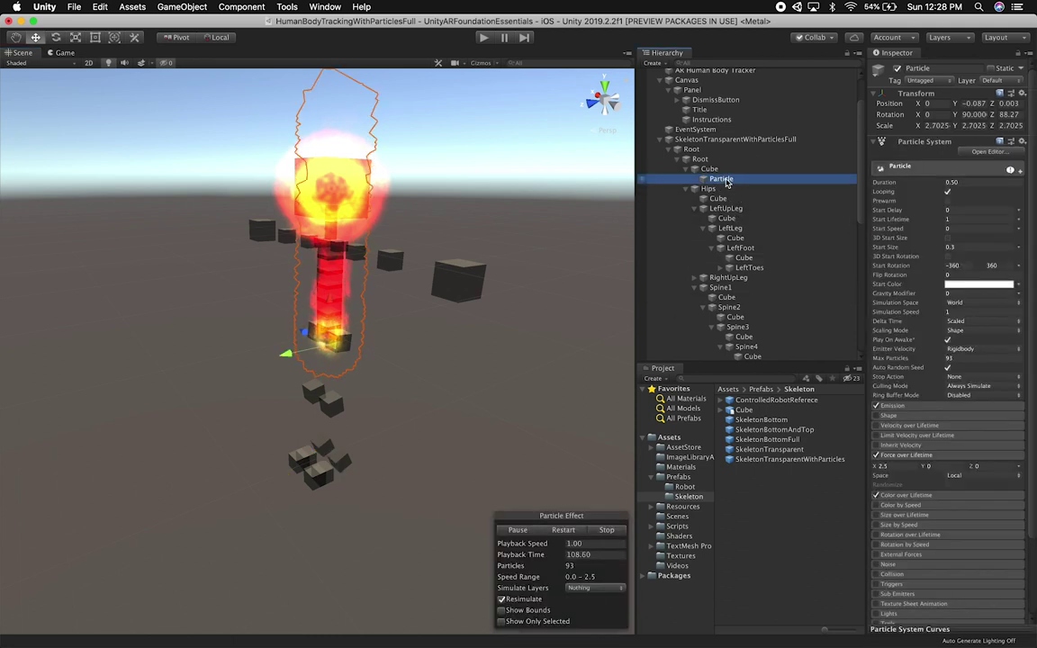
pyautogui.click(745, 258)
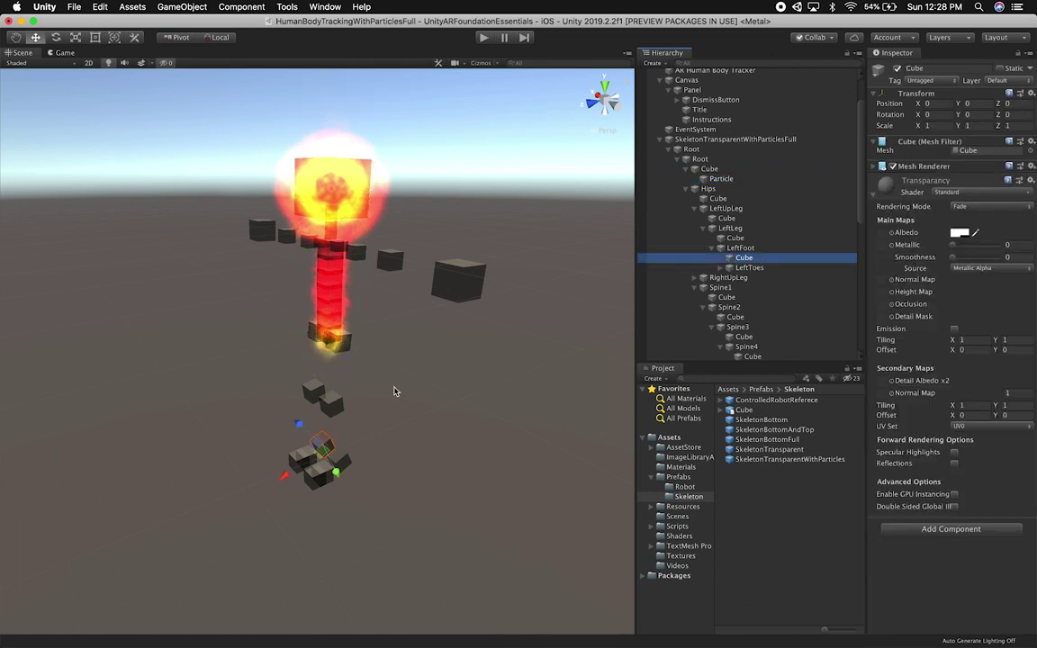
pyautogui.press('f')
pyautogui.keyDown('alt'); pyautogui.moveTo(325, 477); pyautogui.dragTo(388, 489); pyautogui.keyUp('alt')
pyautogui.scroll(-5, 389, 488)
pyautogui.scroll(-3, 389, 488)
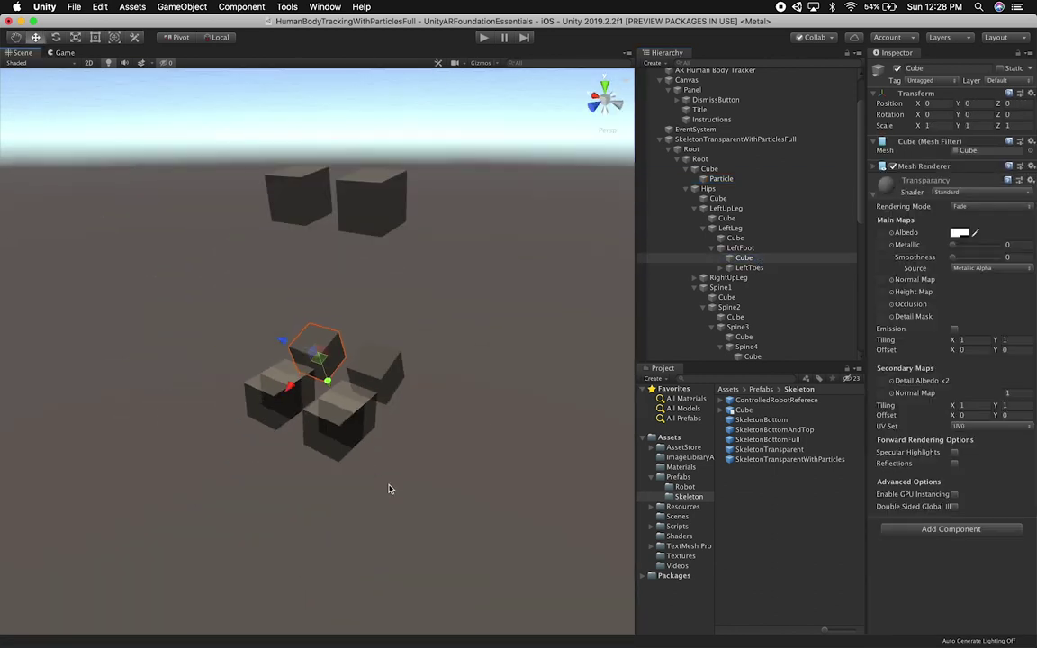
pyautogui.click(736, 258)
pyautogui.press('super+v')
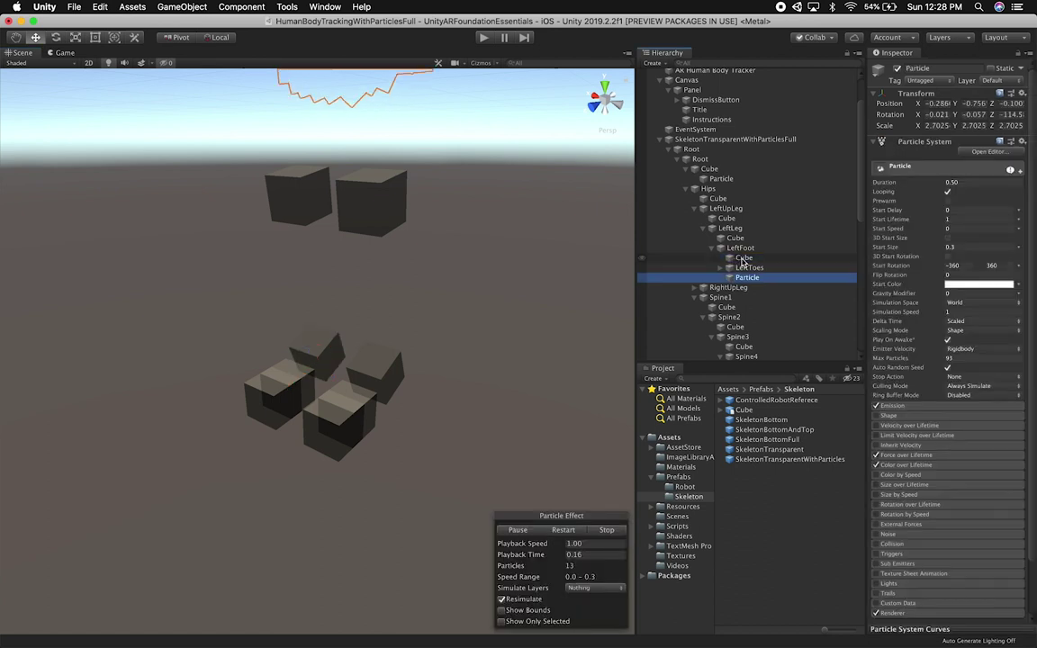
pyautogui.moveTo(747, 259); pyautogui.dragTo(754, 260)
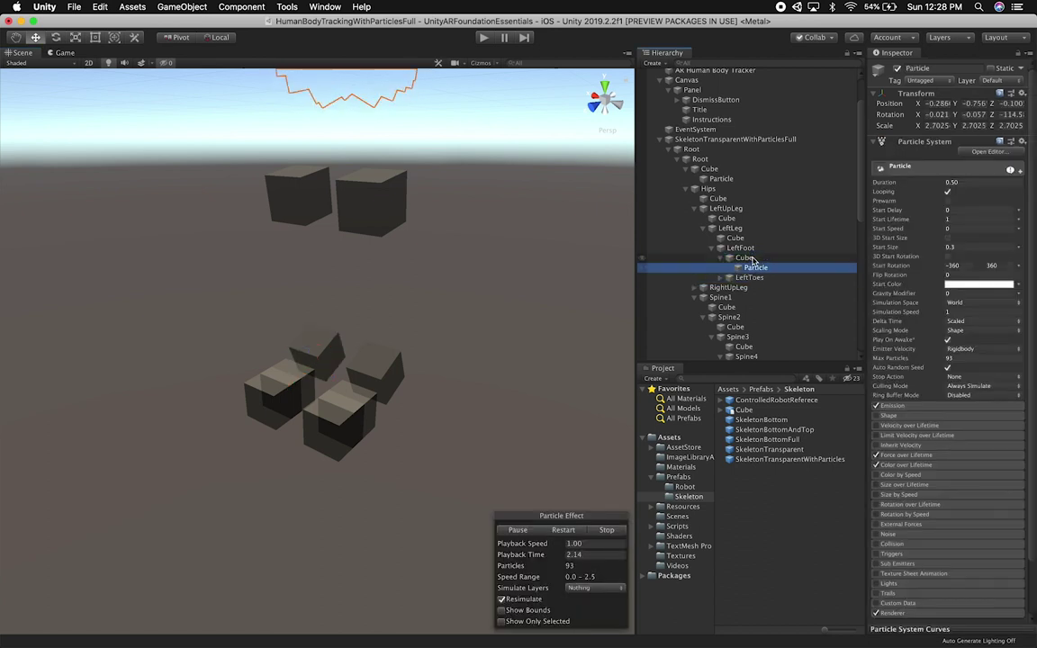
# Set the position of the LeftFoot cube's Particle to 0, 0, 0
pyautogui.click(928, 103)
pyautogui.write('0')
pyautogui.press('Tab')
pyautogui.write('0')
pyautogui.press('Tab')
pyautogui.write('0')
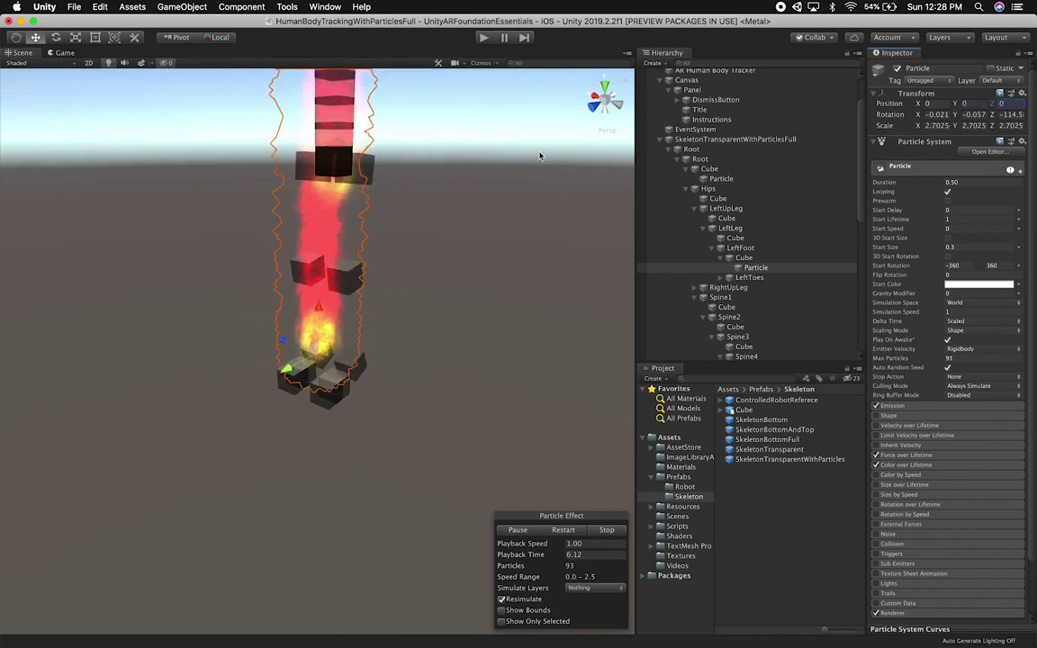
# Move the LeftFoot cube's Particle to about X 0.029, Y -0.013 in the scene
pyautogui.scroll(-5, 540, 156)
pyautogui.keyDown('alt'); pyautogui.moveTo(585, 302); pyautogui.dragTo(450, 402); pyautogui.keyUp('alt')
pyautogui.scroll(3, 401, 297)
pyautogui.moveTo(403, 430); pyautogui.dragTo(405, 385)
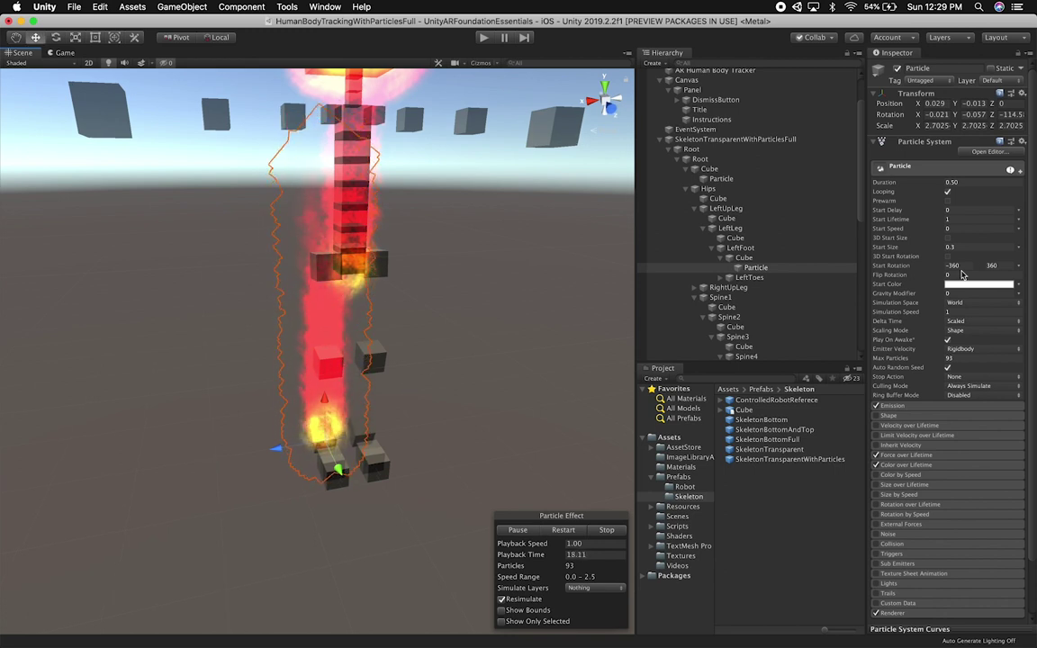
# Expand Force over Lifetime on the LeftFoot cube's Particle, try X 2.3, and settle on an X value of 2
pyautogui.click(907, 454)
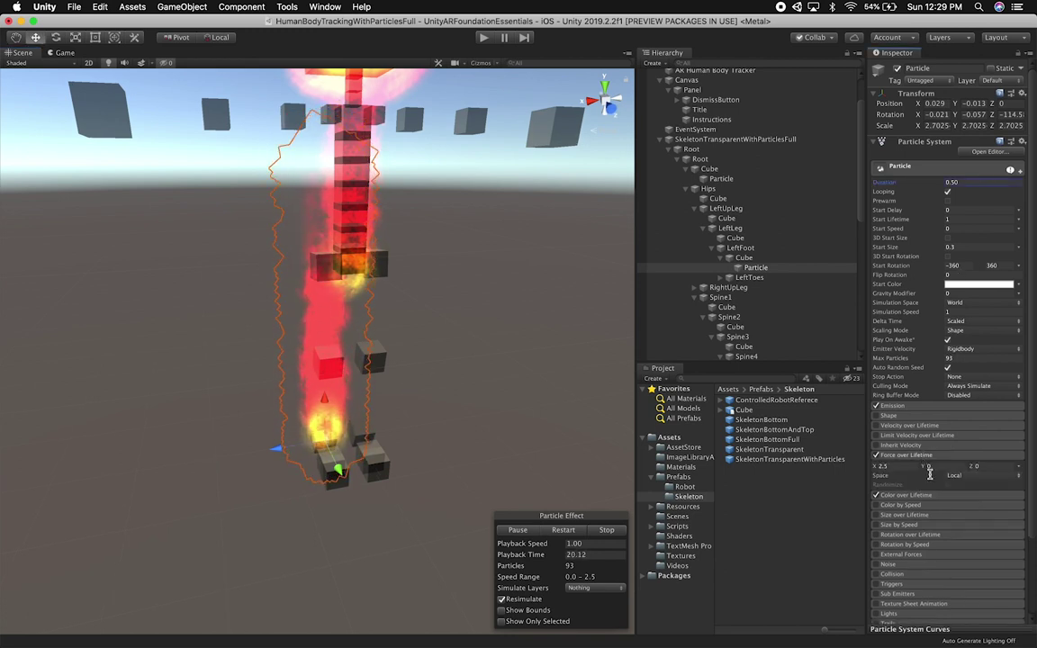
pyautogui.click(897, 466)
pyautogui.write('2.3')
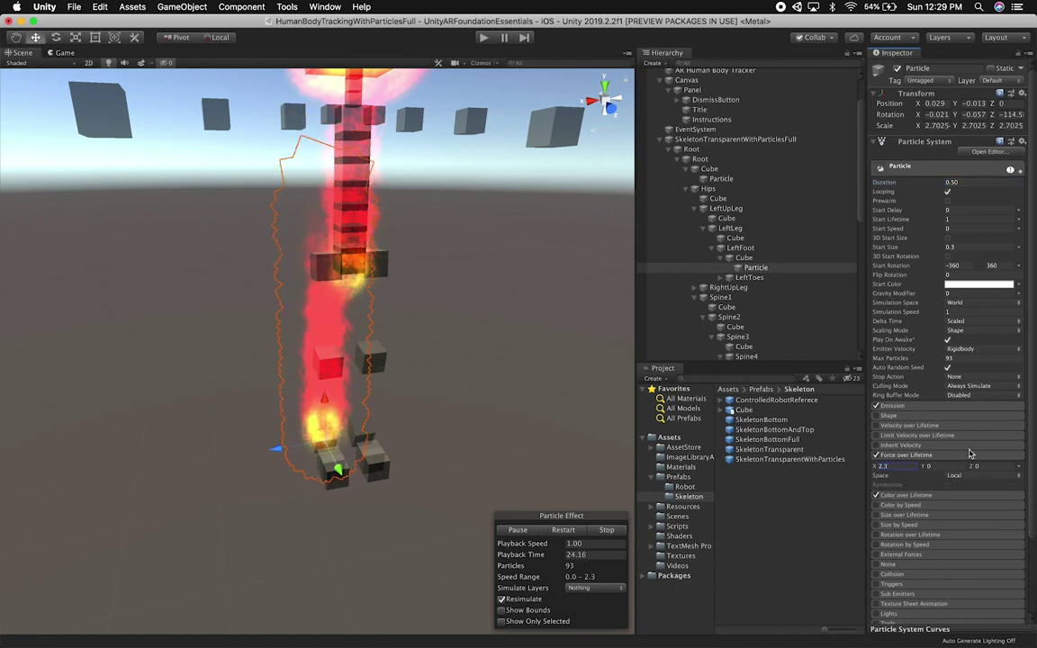
pyautogui.write('2')
# Reposition the LeftFoot cube's Particle to about X 0.041, Y 0.041 so that it sits over the foot
pyautogui.keyDown('alt'); pyautogui.moveTo(393, 322); pyautogui.dragTo(497, 301); pyautogui.keyUp('alt')
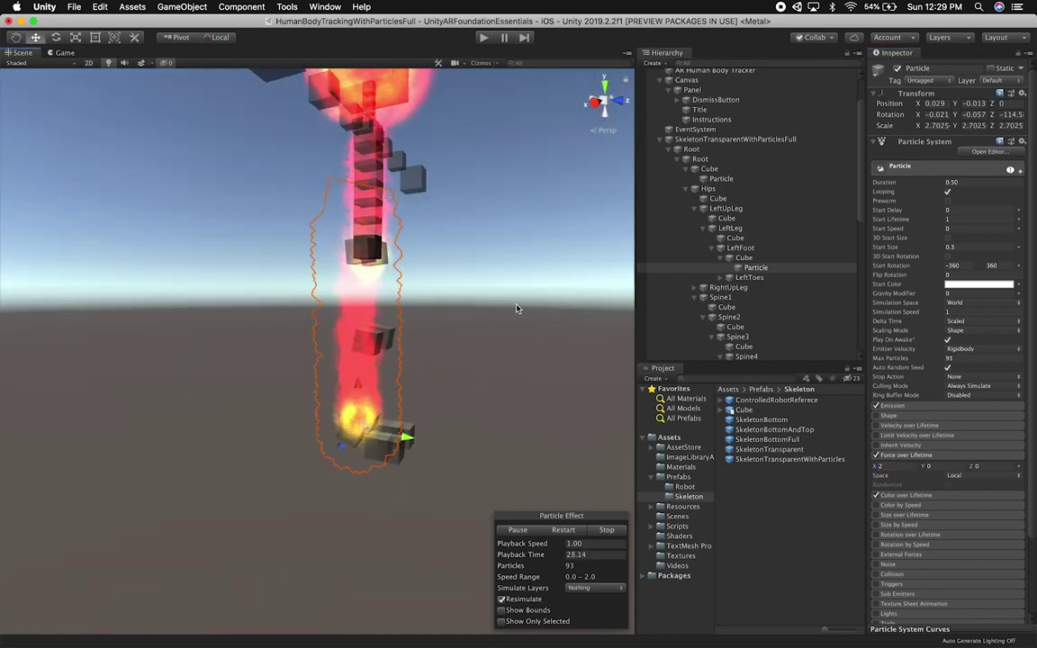
pyautogui.moveTo(358, 387); pyautogui.dragTo(500, 393)
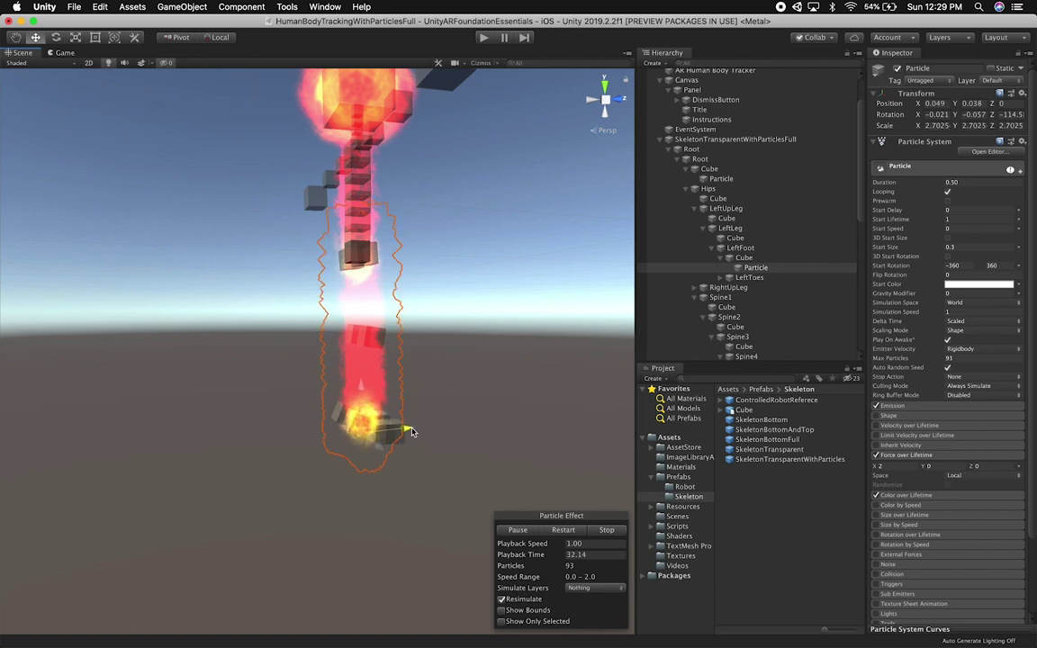
pyautogui.moveTo(412, 432); pyautogui.dragTo(405, 430)
pyautogui.keyDown('alt'); pyautogui.moveTo(454, 382); pyautogui.dragTo(247, 421); pyautogui.keyUp('alt')
pyautogui.keyDown('alt'); pyautogui.moveTo(470, 398); pyautogui.dragTo(345, 402); pyautogui.keyUp('alt')
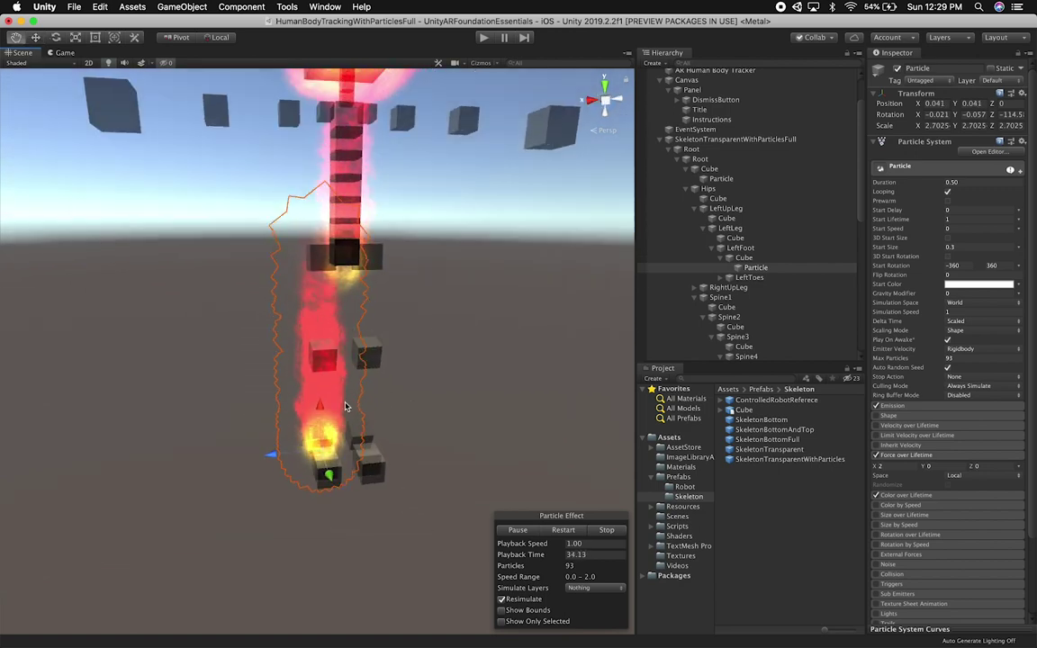
# Copy the LeftFoot cube's Particle and paste it as a child of the RightFoot cube
pyautogui.click(793, 268)
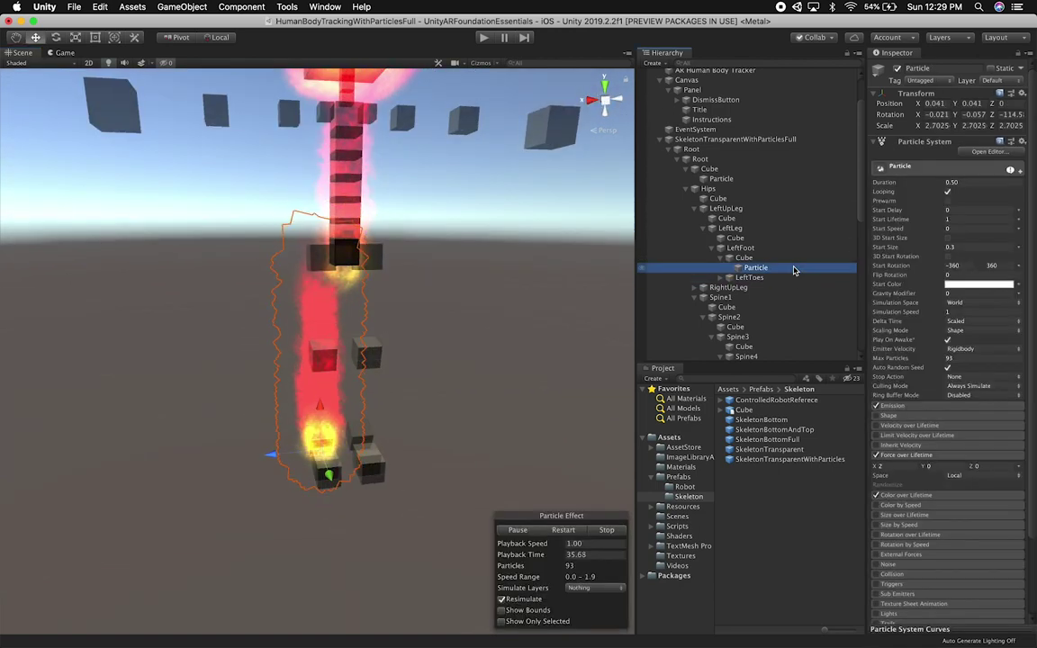
pyautogui.click(370, 461)
pyautogui.keyDown('alt'); pyautogui.moveTo(456, 416); pyautogui.dragTo(314, 435); pyautogui.keyUp('alt')
pyautogui.click(319, 442)
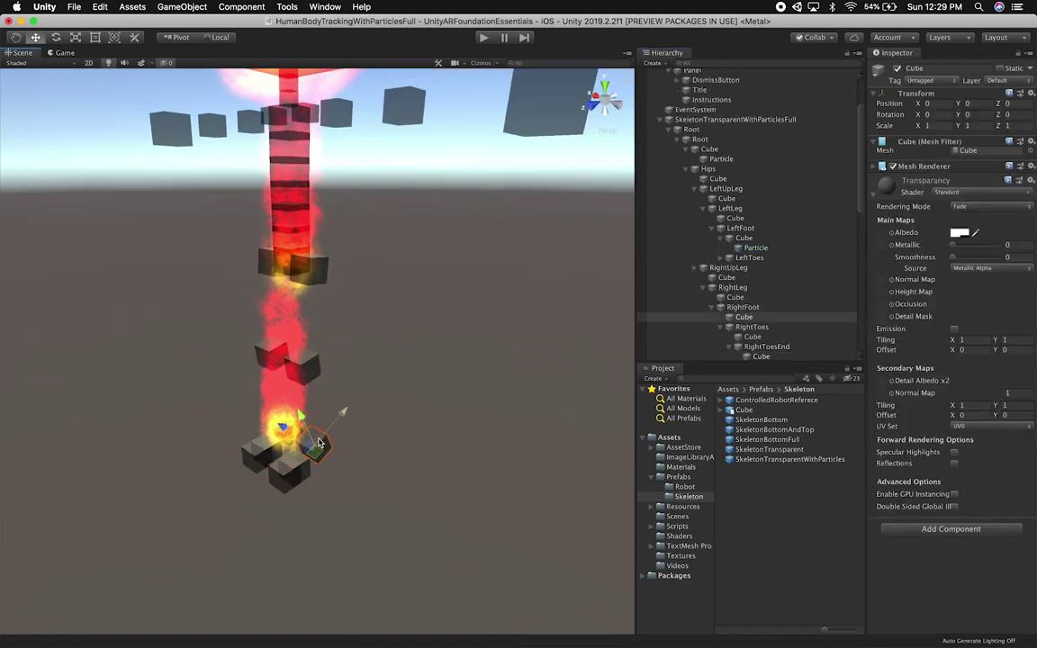
pyautogui.click(745, 321)
pyautogui.press('super+v')
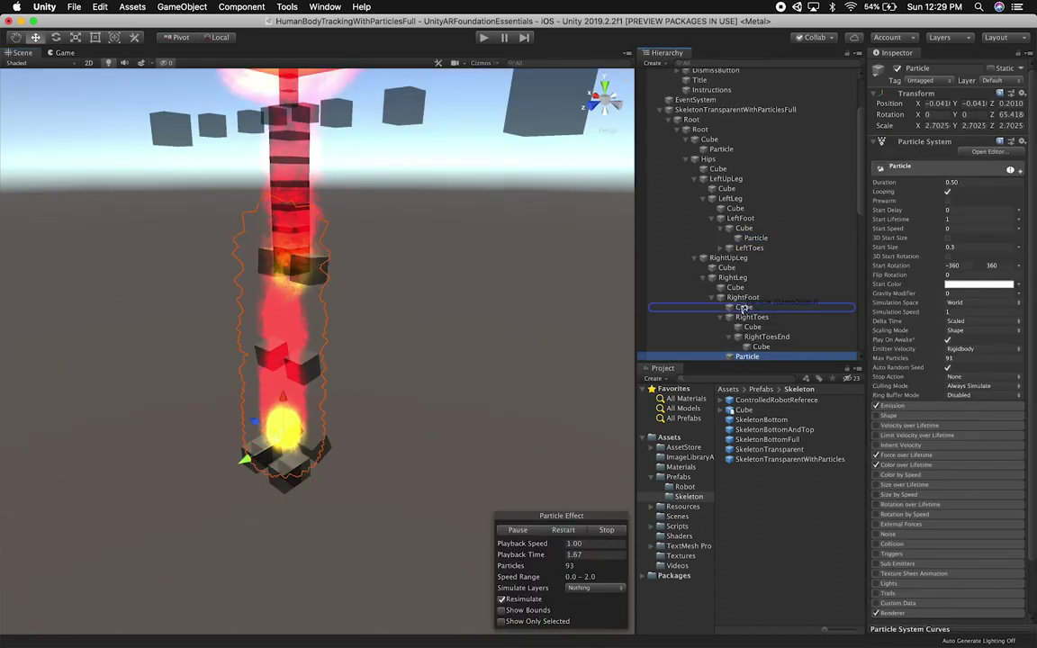
pyautogui.moveTo(743, 309); pyautogui.dragTo(753, 311)
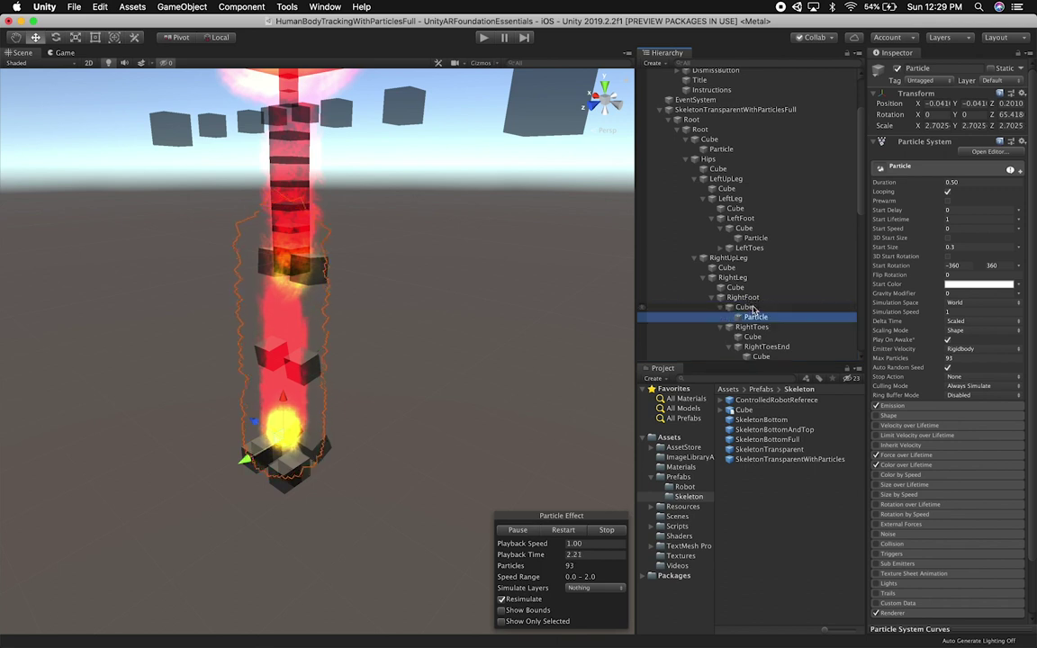
# Set the position of the RightFoot cube's Particle to 0, 0, 0
pyautogui.click(928, 104)
pyautogui.write('0')
pyautogui.press('Tab')
pyautogui.write('0')
# Align the RightFoot cube's Particle with the foot by moving it to about X -0.018, Y -0.039, Z -0.01
pyautogui.keyDown('alt'); pyautogui.moveTo(306, 342); pyautogui.dragTo(135, 356); pyautogui.keyUp('alt')
pyautogui.click(622, 105)
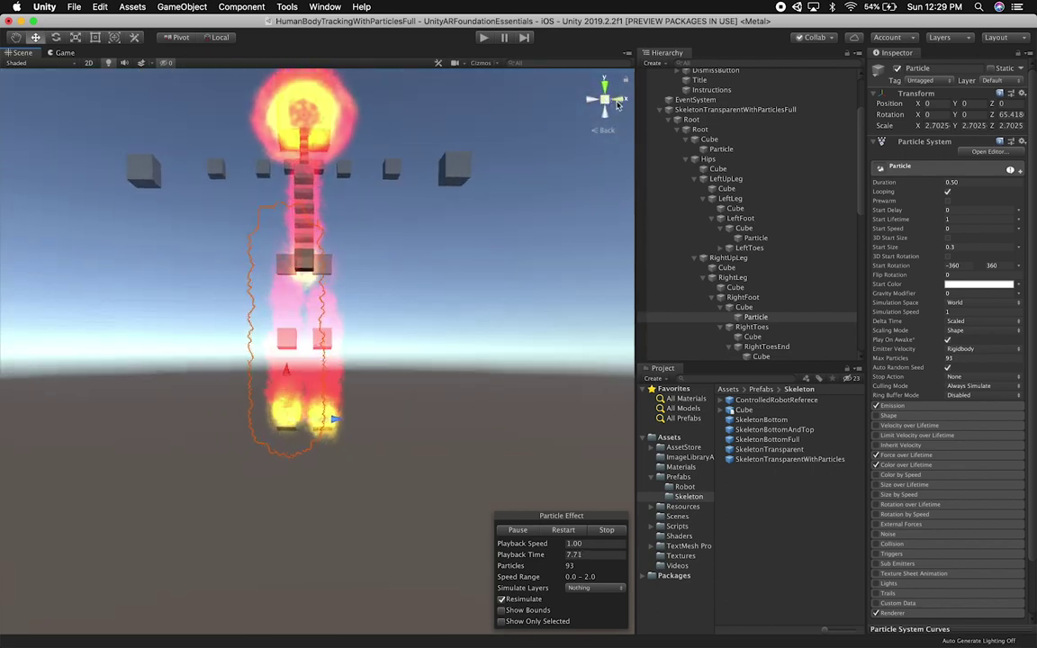
pyautogui.scroll(8, 486, 319)
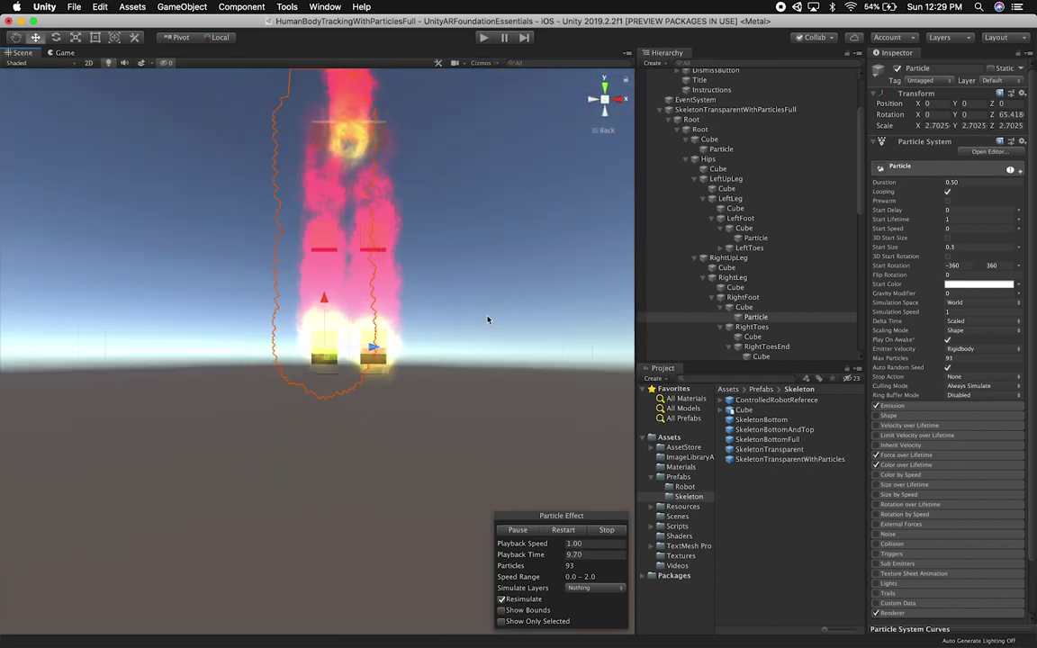
pyautogui.moveTo(295, 335); pyautogui.dragTo(295, 352)
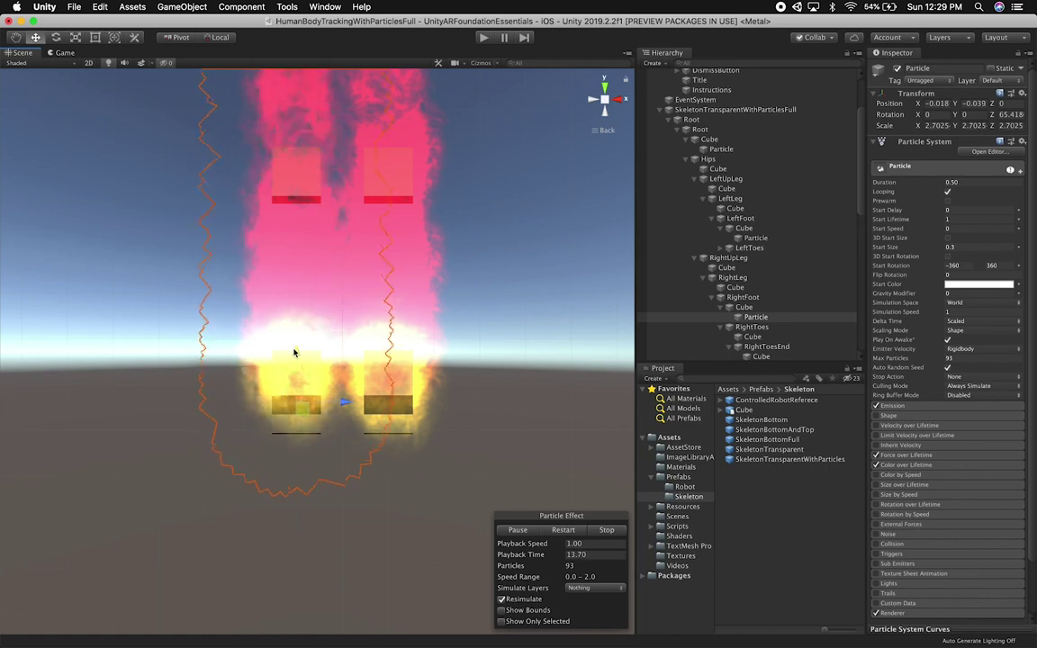
pyautogui.click(593, 102)
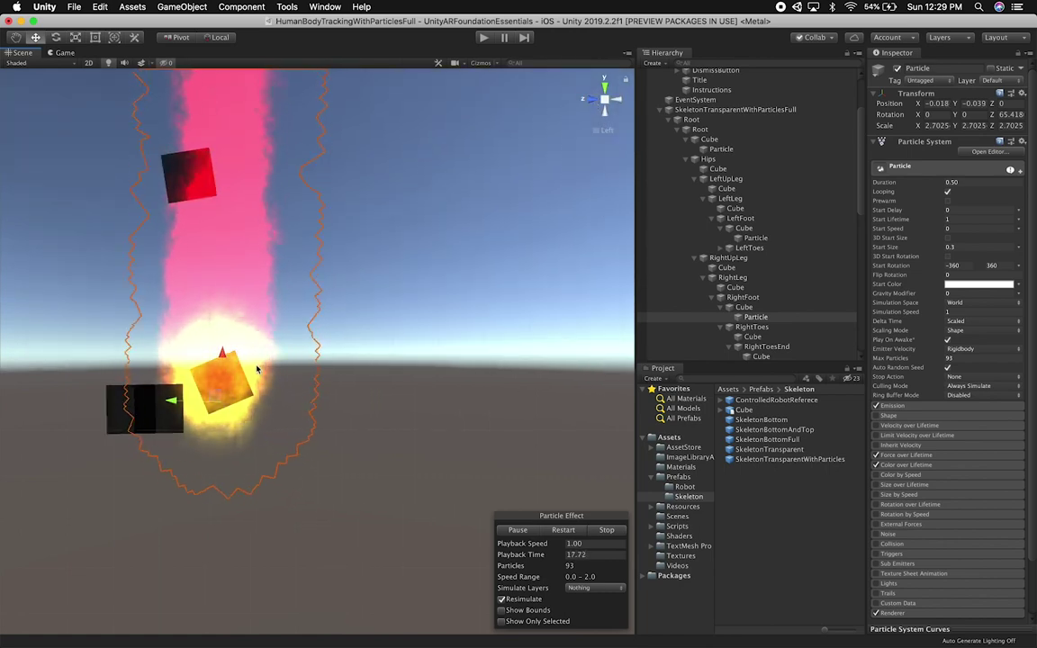
pyautogui.click(591, 99)
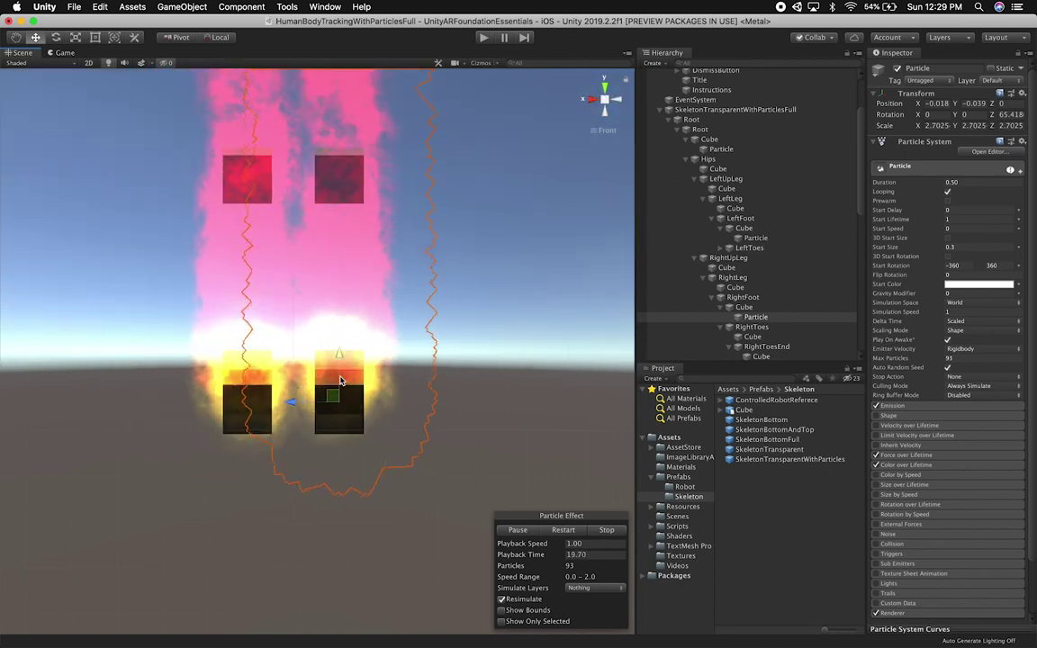
pyautogui.scroll(-3, 374, 331)
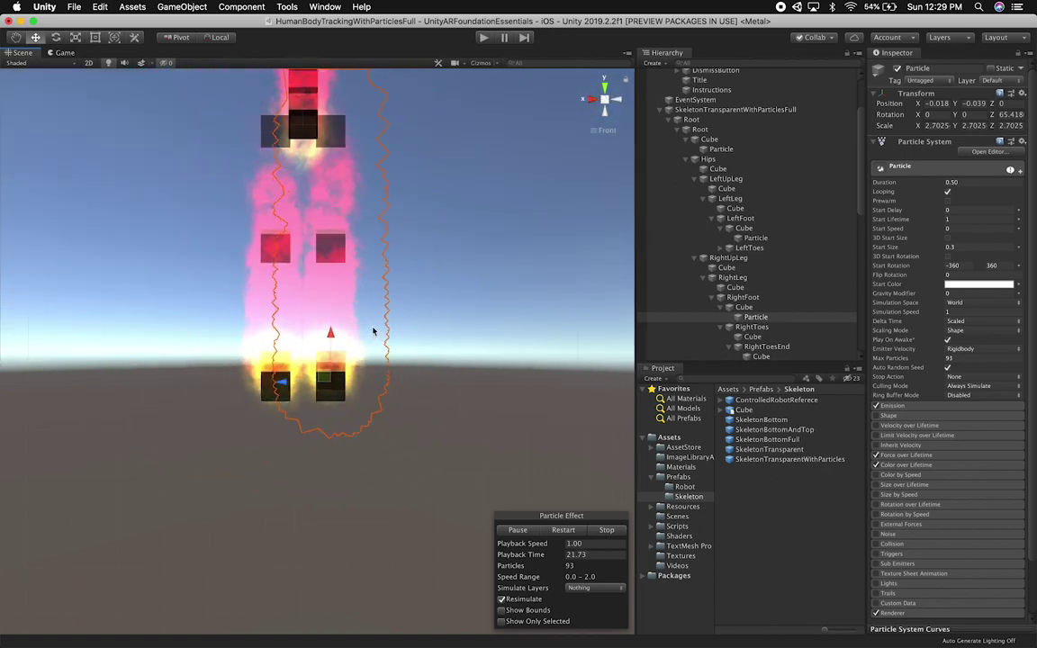
pyautogui.moveTo(280, 383); pyautogui.dragTo(283, 382)
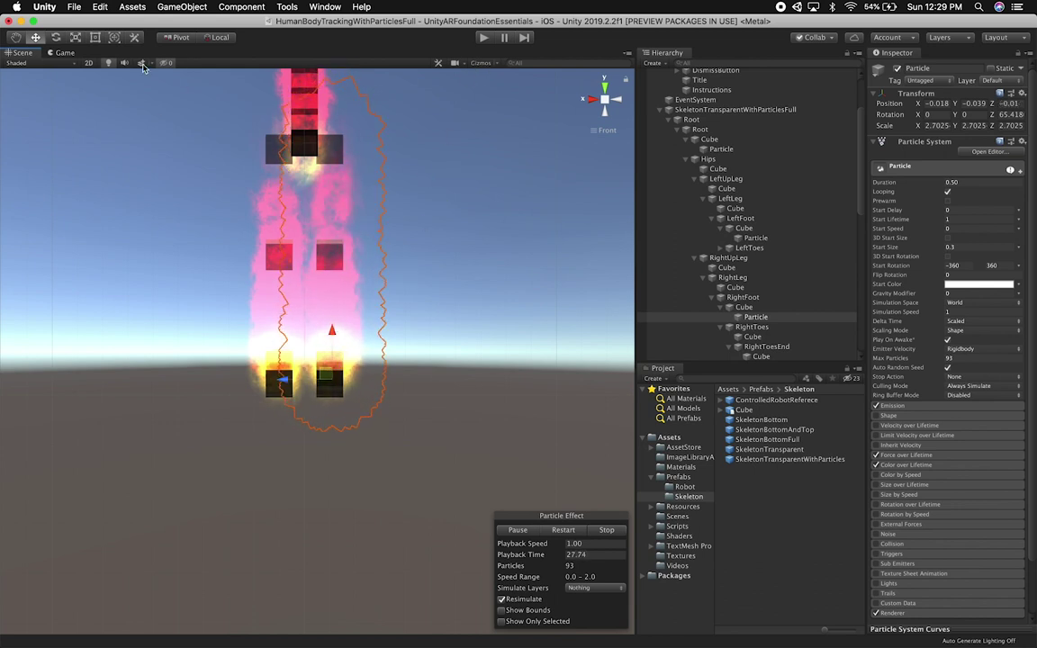
# Locate the RightHand cube in the scene and select the LeftHand cube
pyautogui.scroll(1, 566, 235)
pyautogui.keyDown('alt'); pyautogui.moveTo(504, 267); pyautogui.dragTo(455, 435); pyautogui.keyUp('alt')
pyautogui.scroll(-2, 477, 454)
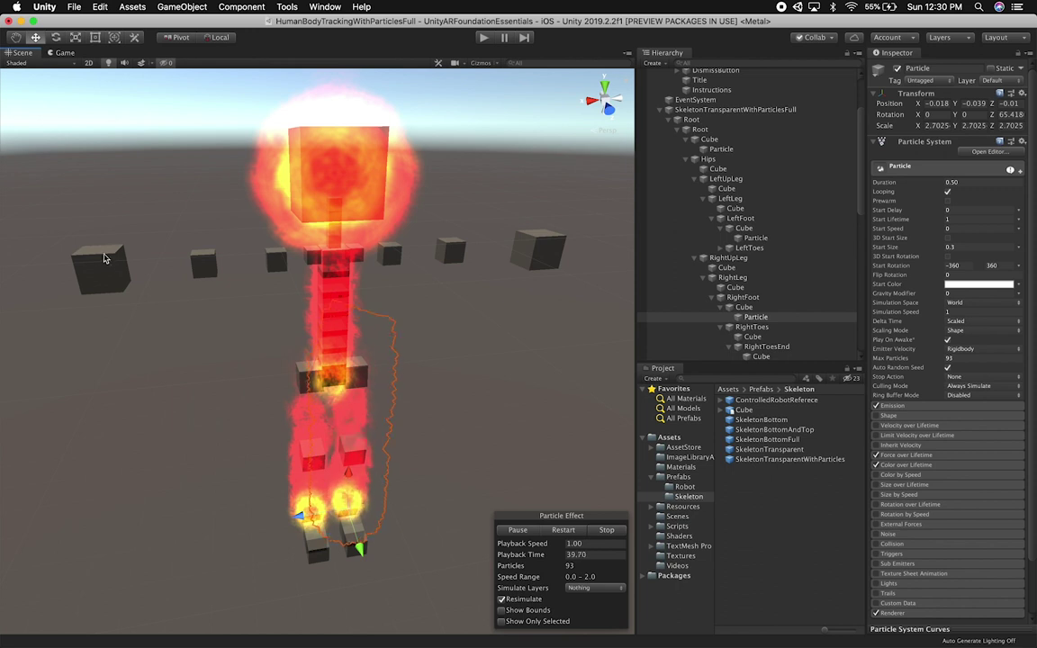
pyautogui.click(109, 266)
pyautogui.click(110, 263)
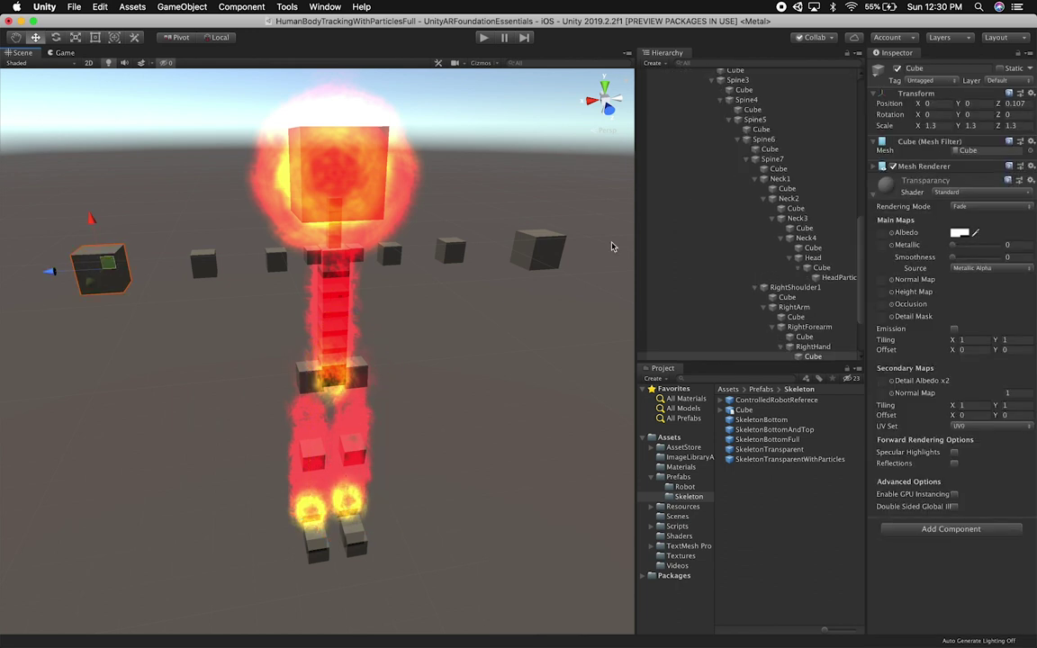
pyautogui.click(553, 247)
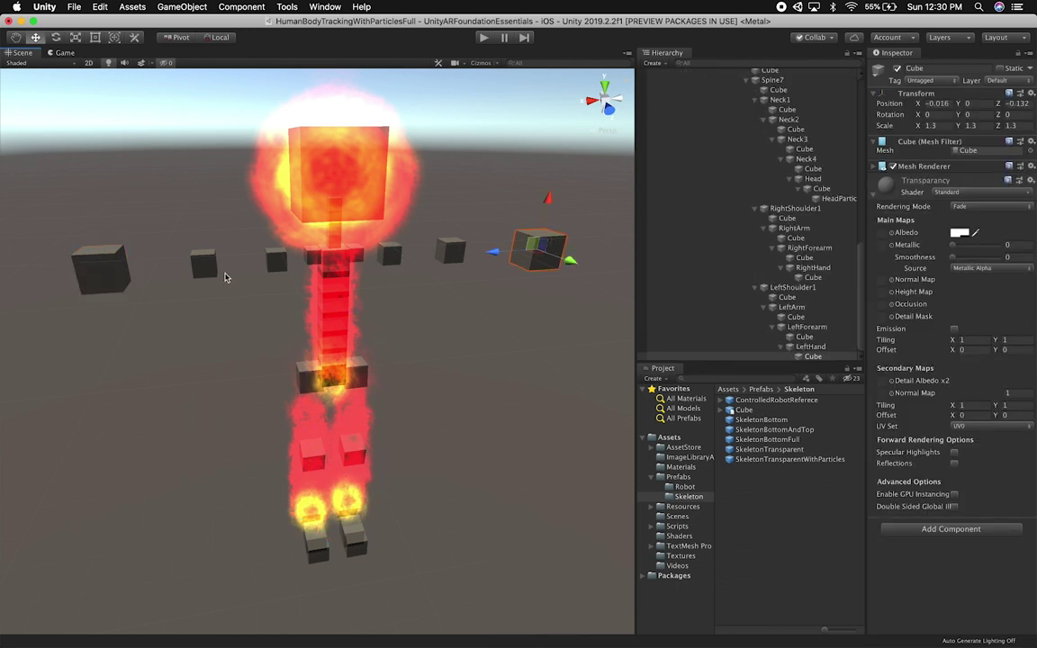
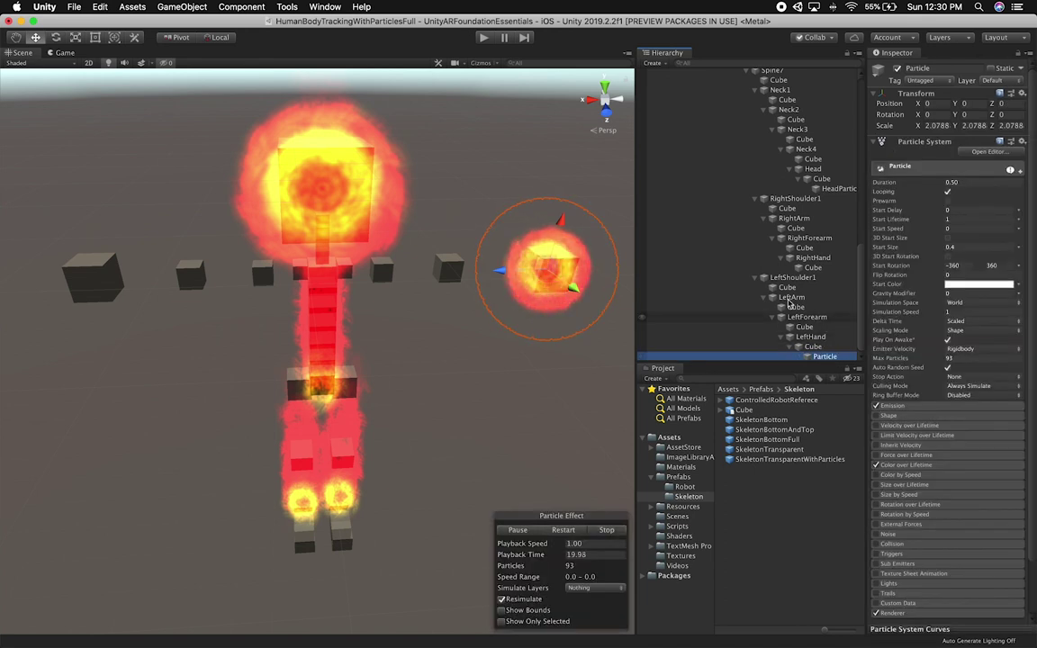
# Copy the LeftHand cube's Particle and paste it as a child of the RightHand cube
pyautogui.click(813, 338)
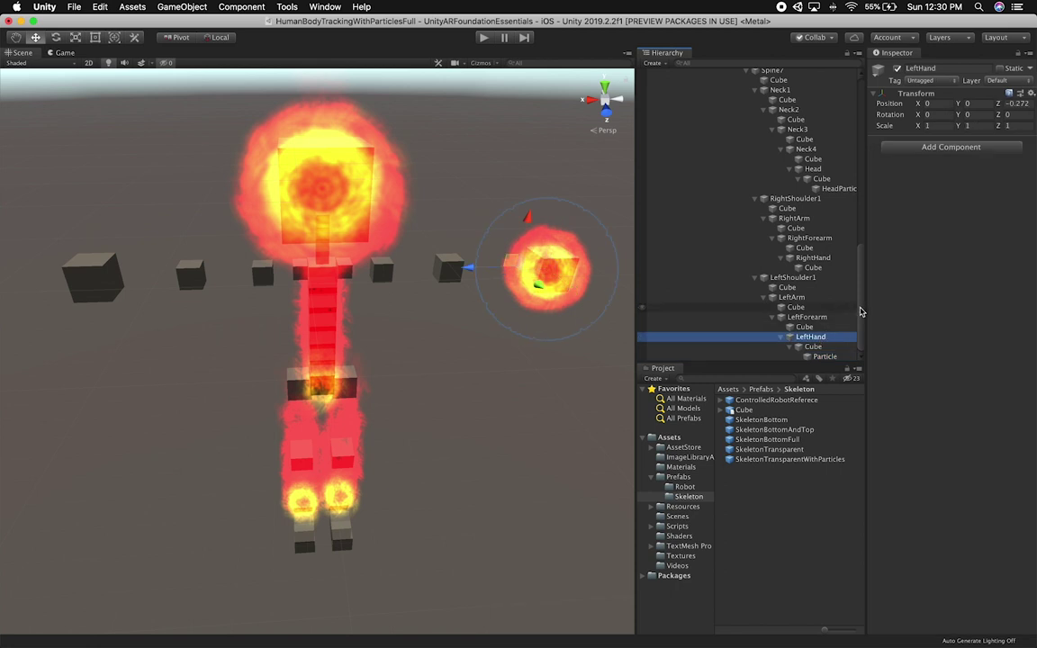
pyautogui.click(827, 357)
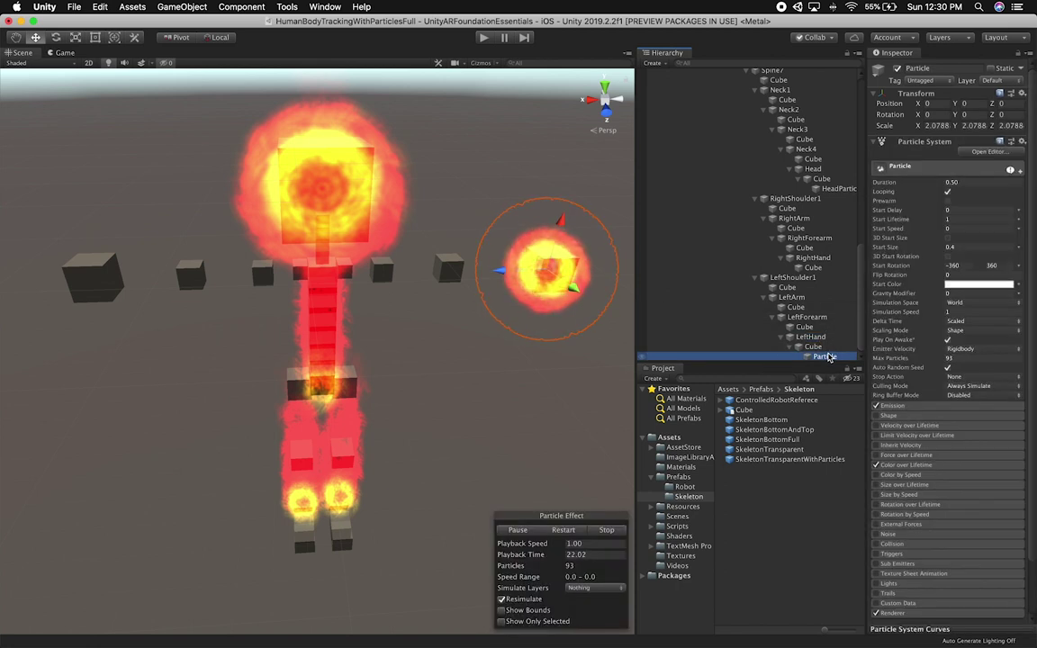
pyautogui.click(415, 300)
pyautogui.click(99, 279)
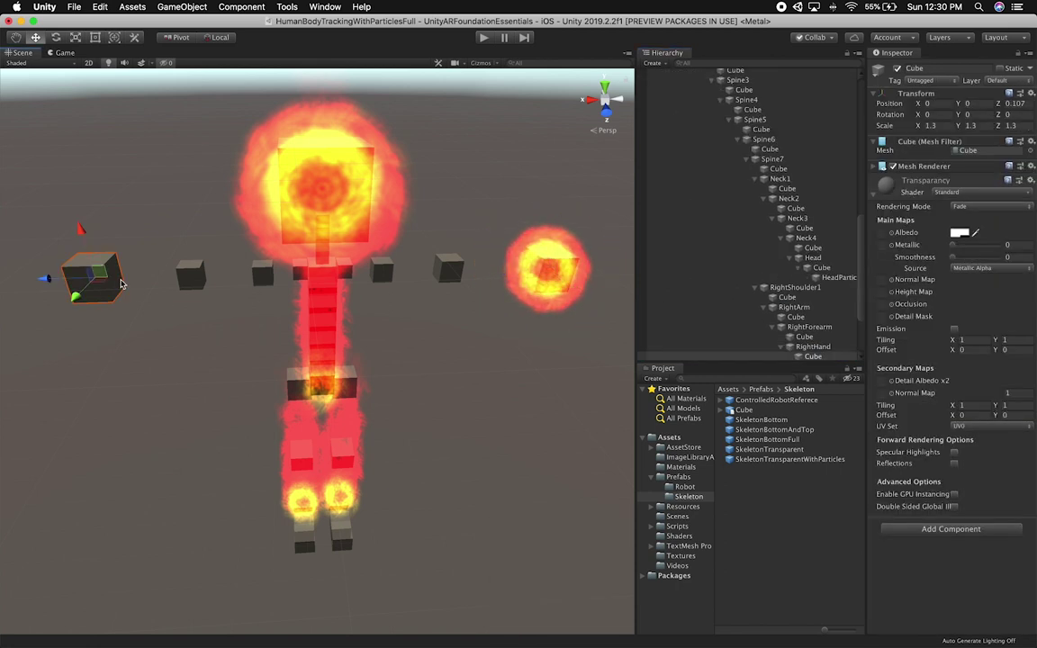
pyautogui.scroll(-3, 760, 265)
pyautogui.click(816, 279)
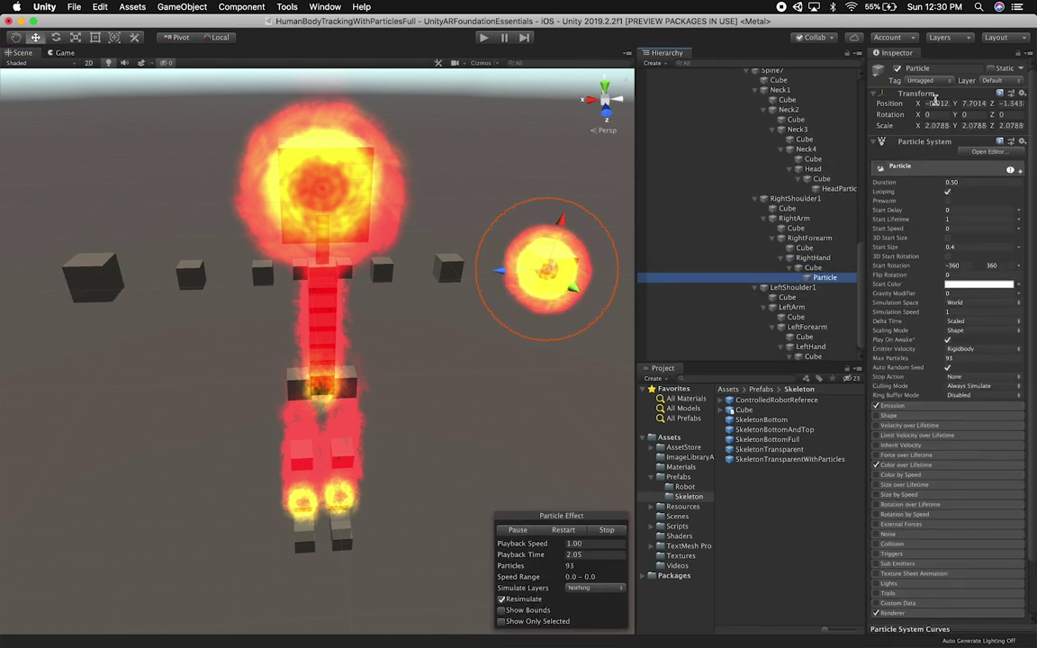
# Set the position of the RightHand cube's Particle to 0, 0, 0
pyautogui.click(936, 103)
pyautogui.write('0')
pyautogui.press('Tab')
pyautogui.write('0')
pyautogui.press('Tab')
pyautogui.write('0')
pyautogui.press('Return')
pyautogui.keyDown('alt'); pyautogui.moveTo(358, 195); pyautogui.dragTo(200, 330); pyautogui.keyUp('alt')
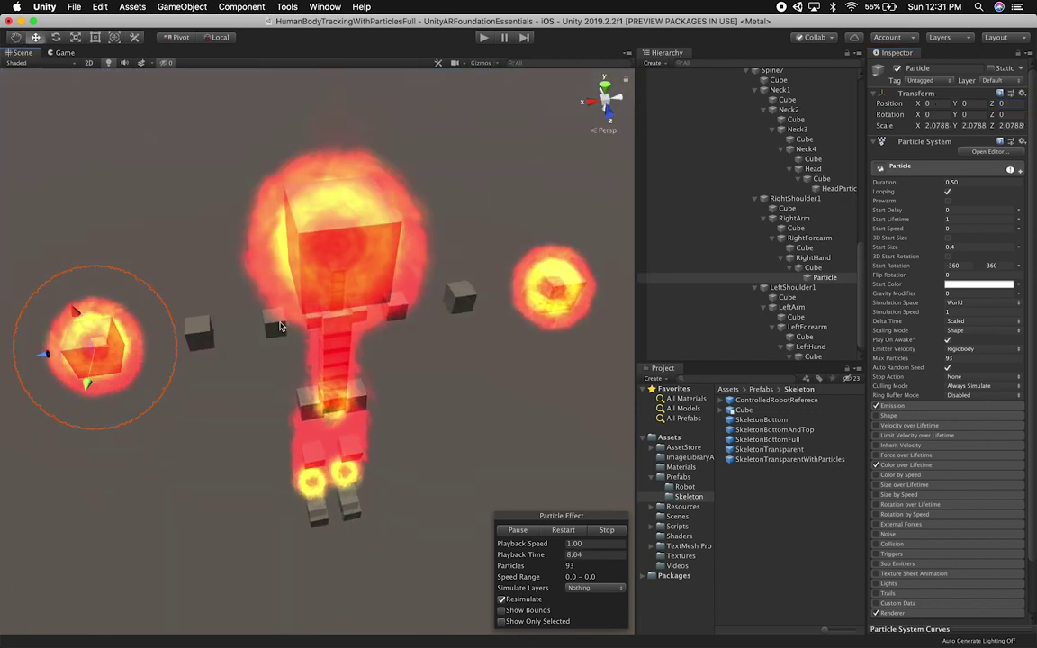
pyautogui.click(200, 337)
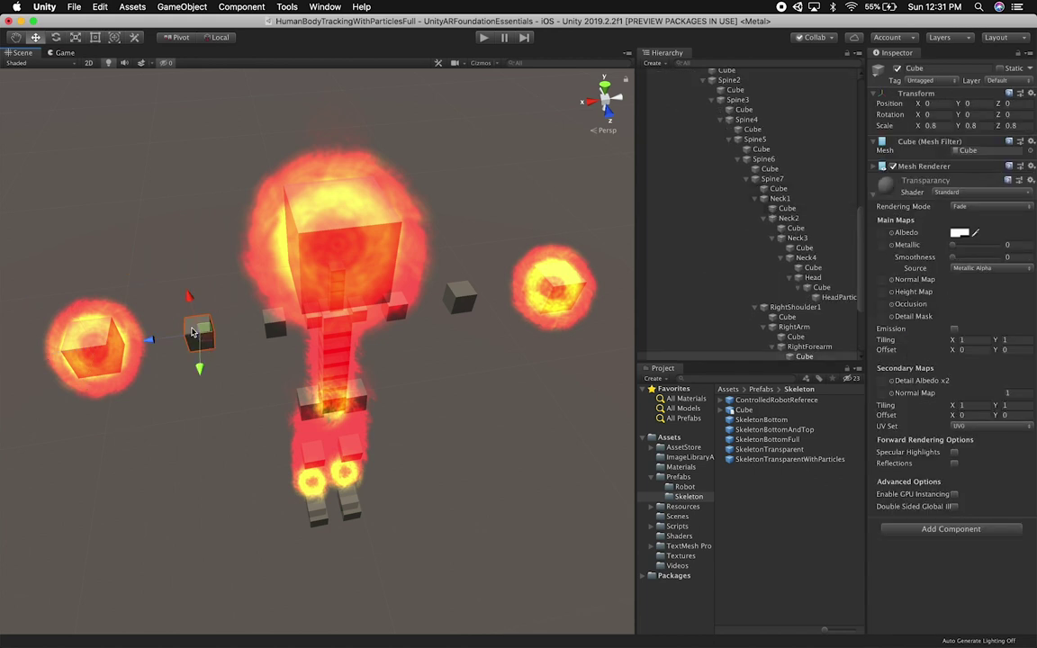
pyautogui.click(128, 348)
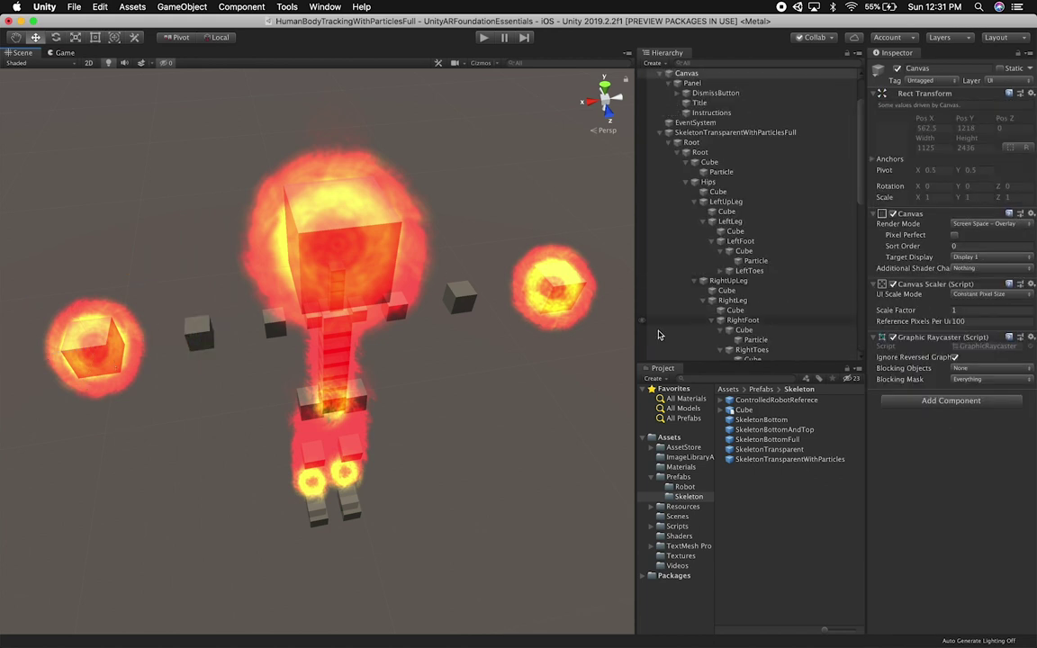
pyautogui.click(196, 332)
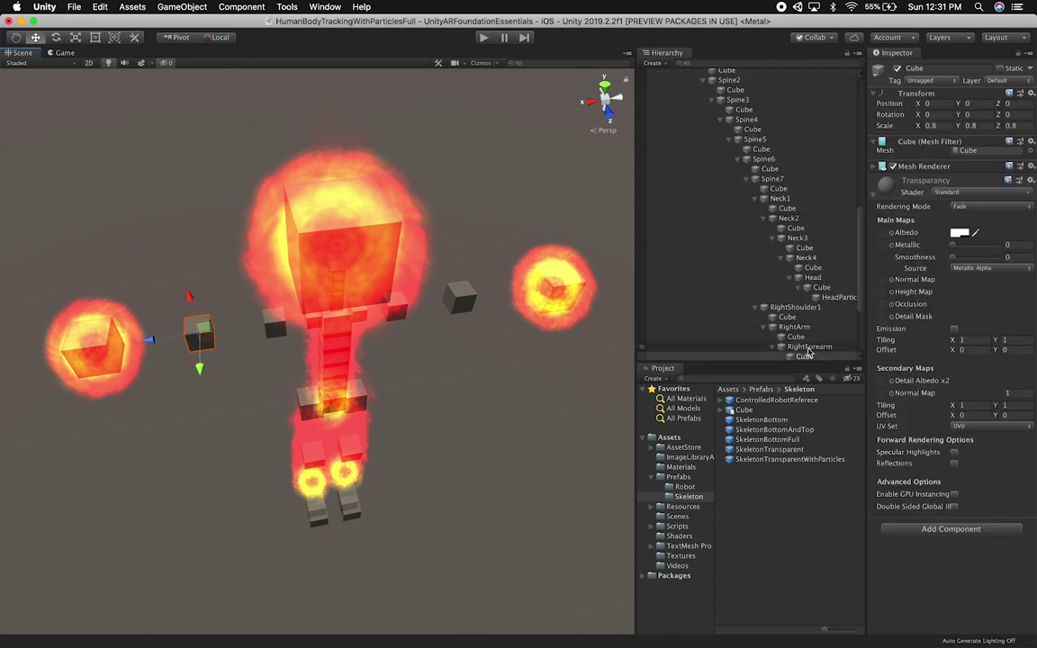
pyautogui.press('super+v')
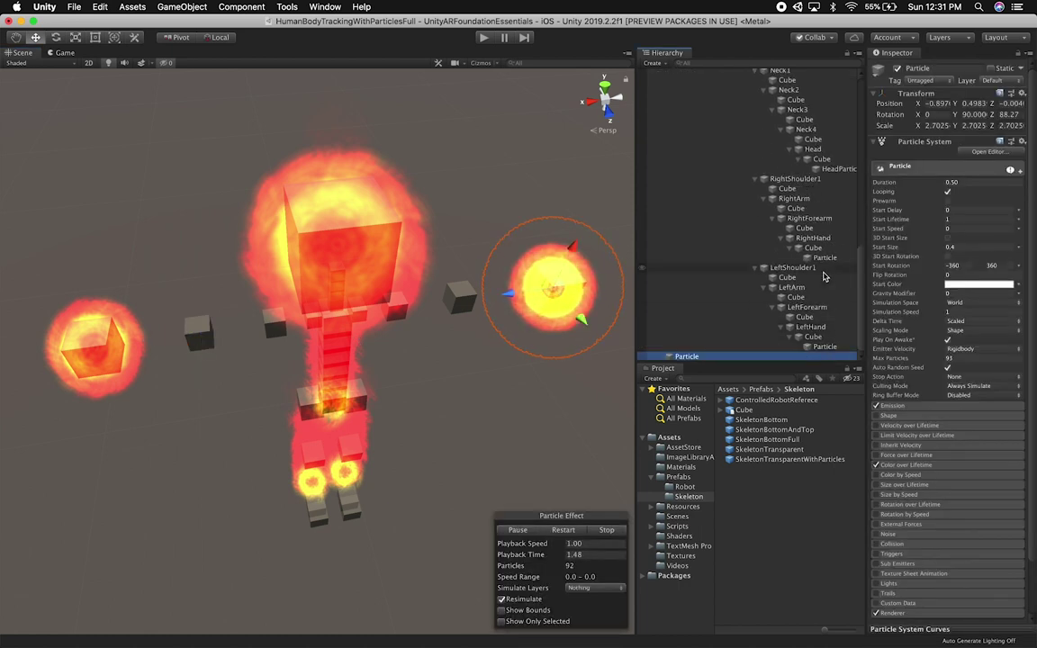
pyautogui.press('super+BackSpace')
# Paste the copied LeftHand Particle and make it a child of the RightForearm cube
pyautogui.click(202, 336)
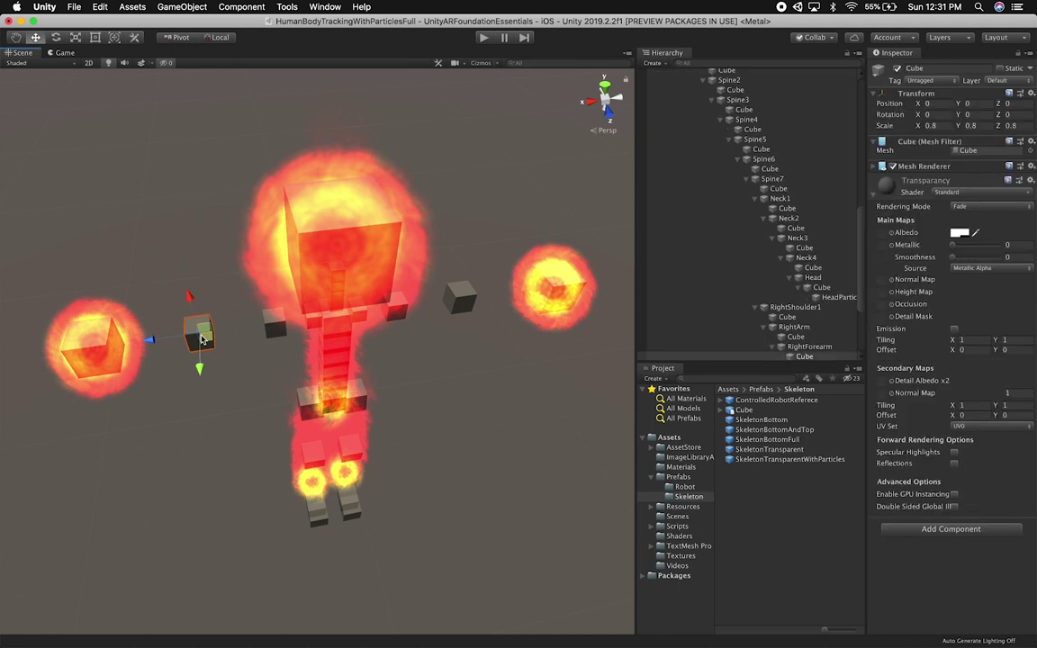
pyautogui.scroll(-3, 802, 355)
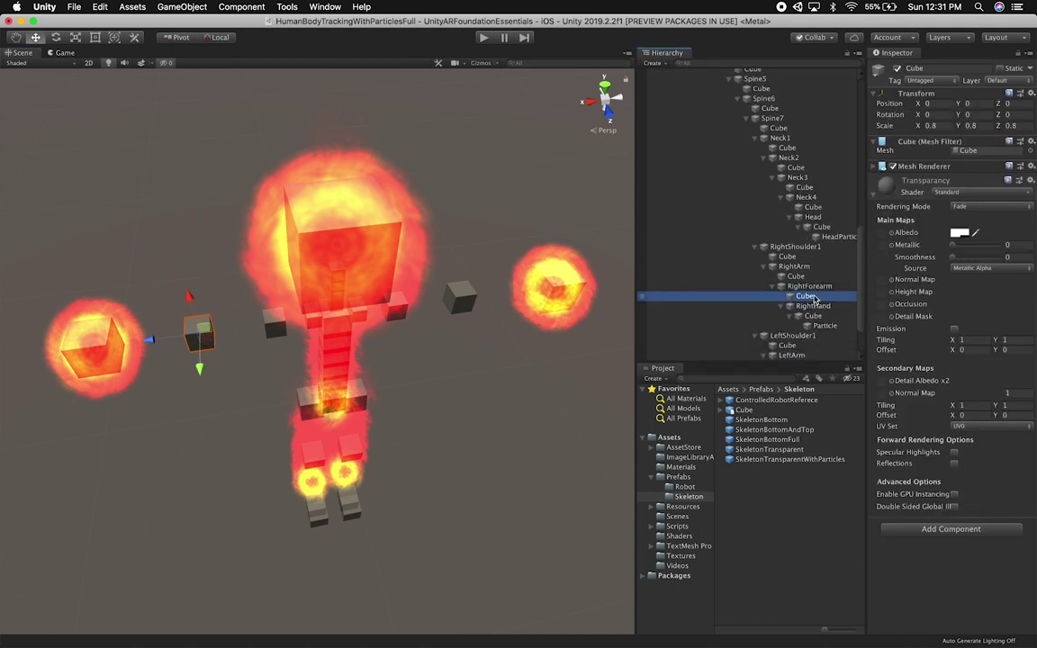
pyautogui.click(807, 337)
pyautogui.moveTo(807, 340); pyautogui.dragTo(809, 307)
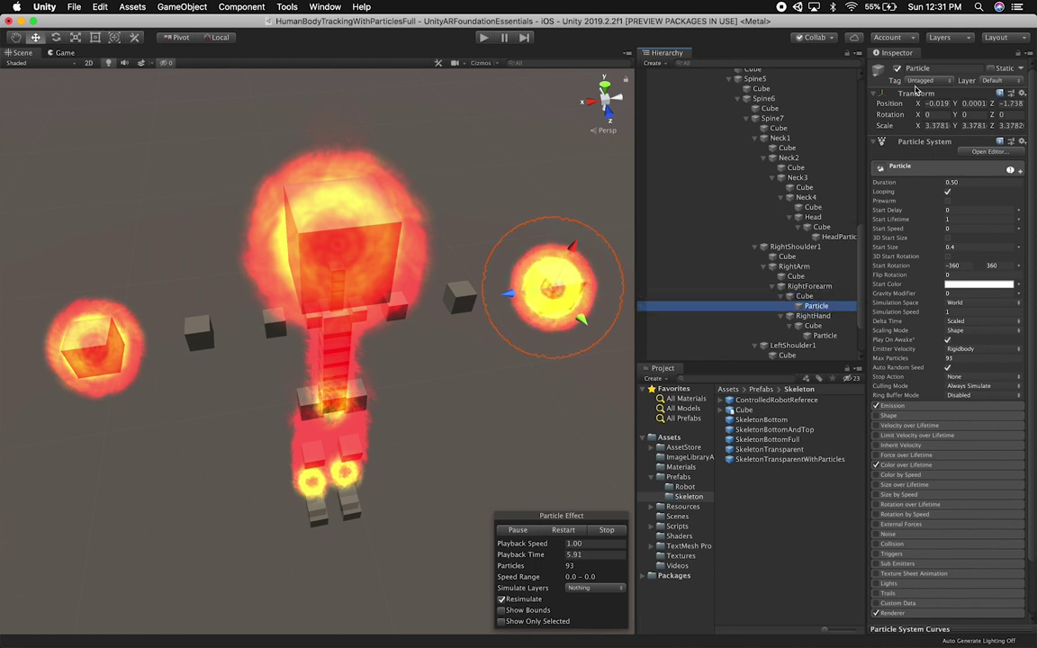
# Set the RightForearm cube's Particle to position 0, 0, 0 and its Start Size to 0.2
pyautogui.click(936, 103)
pyautogui.write('0')
pyautogui.press('Tab')
pyautogui.write('0')
pyautogui.press('Tab')
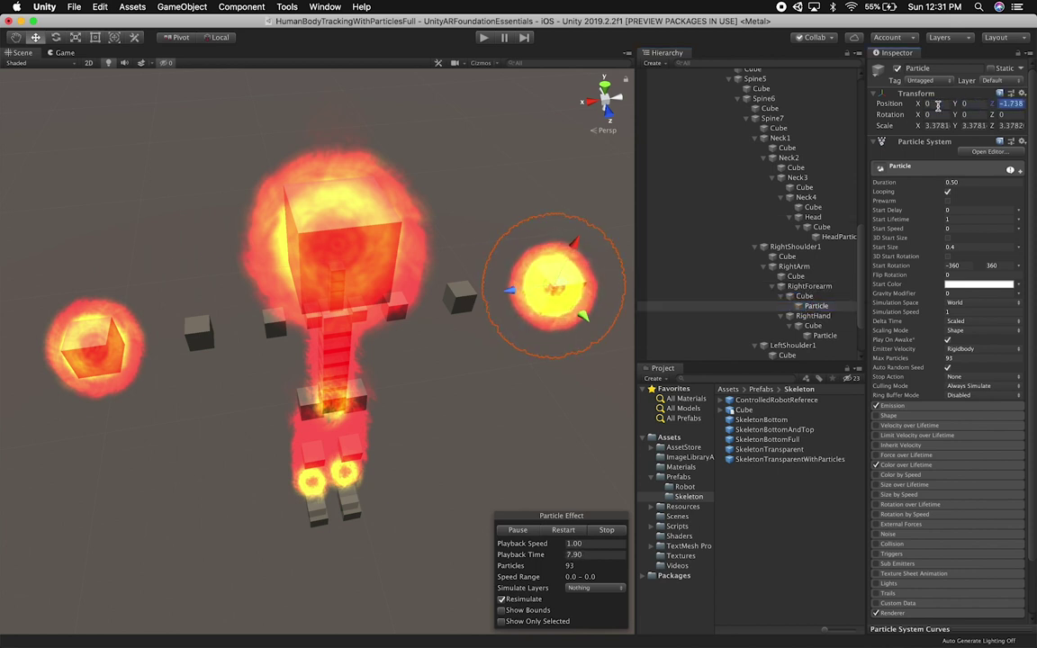
pyautogui.write('0')
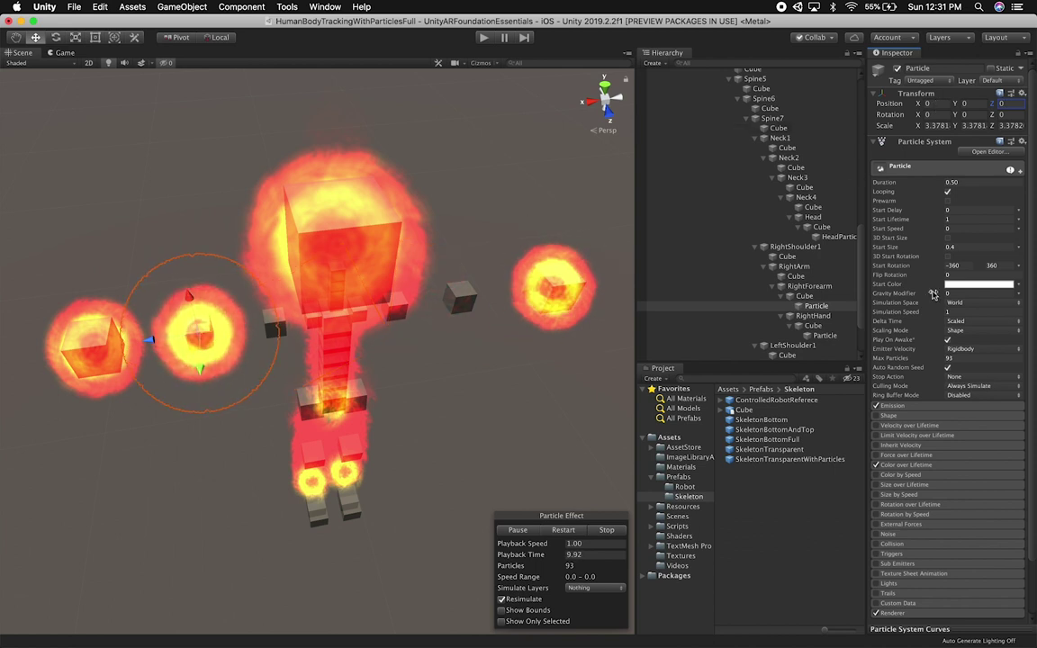
pyautogui.click(961, 246)
pyautogui.write('0.2')
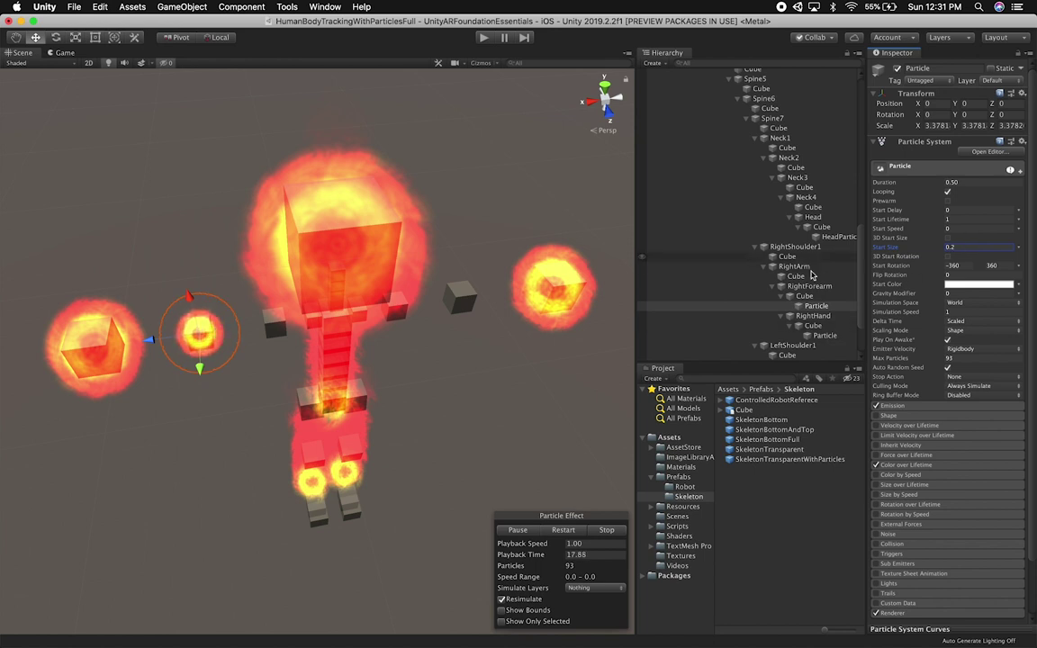
# Copy the RightForearm cube's Particle and paste it as a child of the LeftForearm cube
pyautogui.keyDown('alt'); pyautogui.moveTo(326, 344); pyautogui.dragTo(268, 340); pyautogui.keyUp('alt')
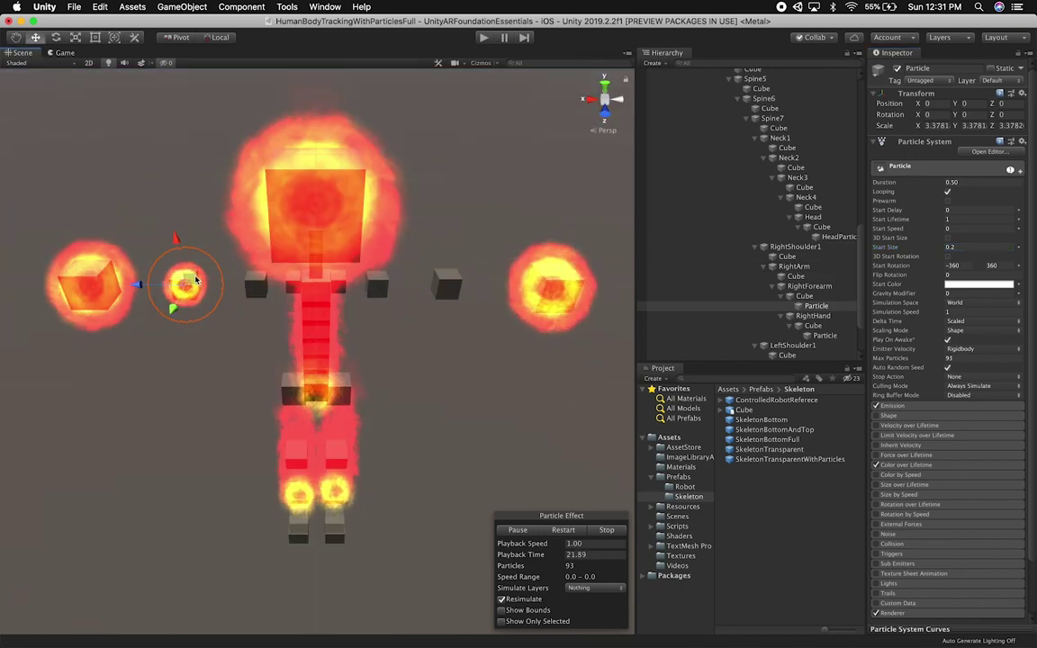
pyautogui.click(776, 305)
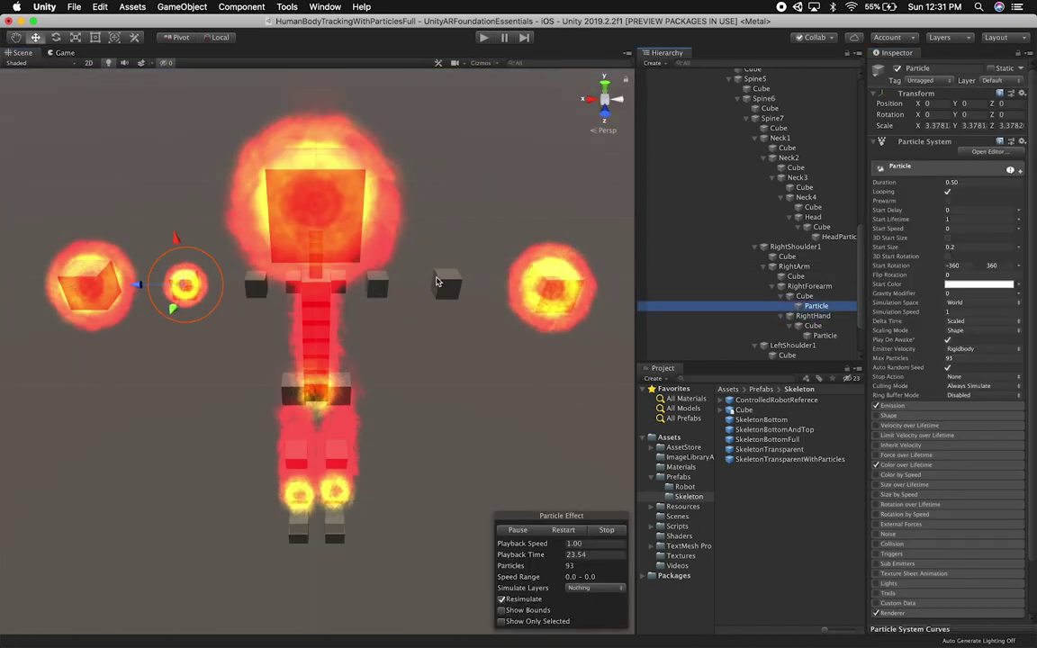
pyautogui.click(439, 284)
pyautogui.scroll(-3, 815, 337)
pyautogui.click(806, 329)
pyautogui.press('super+v')
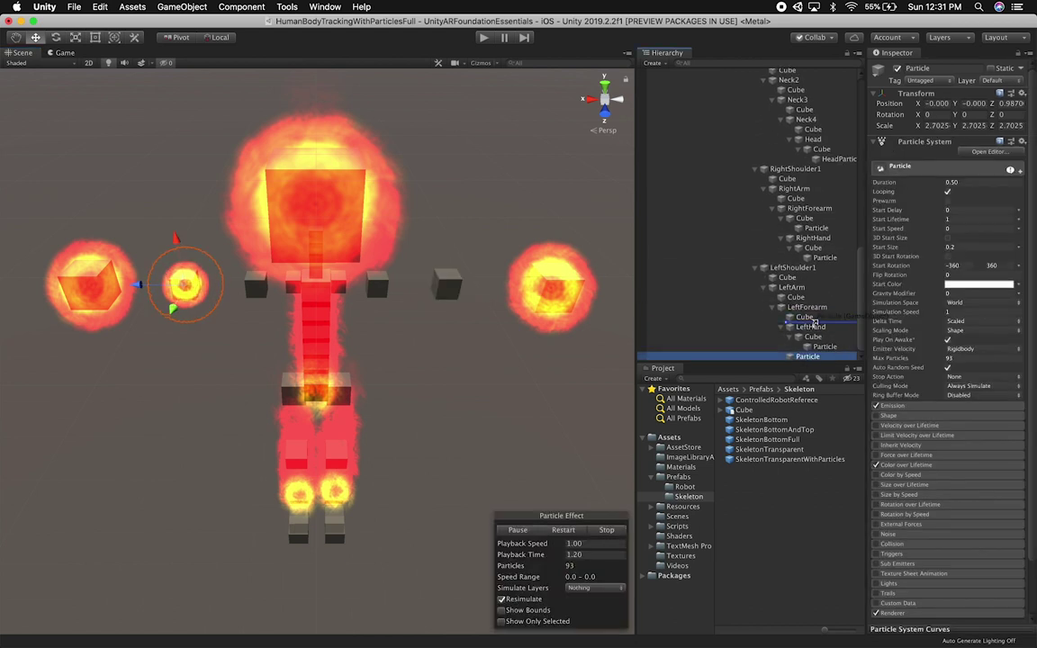
pyautogui.moveTo(816, 319); pyautogui.dragTo(814, 318)
# Set the position of the LeftForearm cube's Particle to 0, 0, 0
pyautogui.click(937, 104)
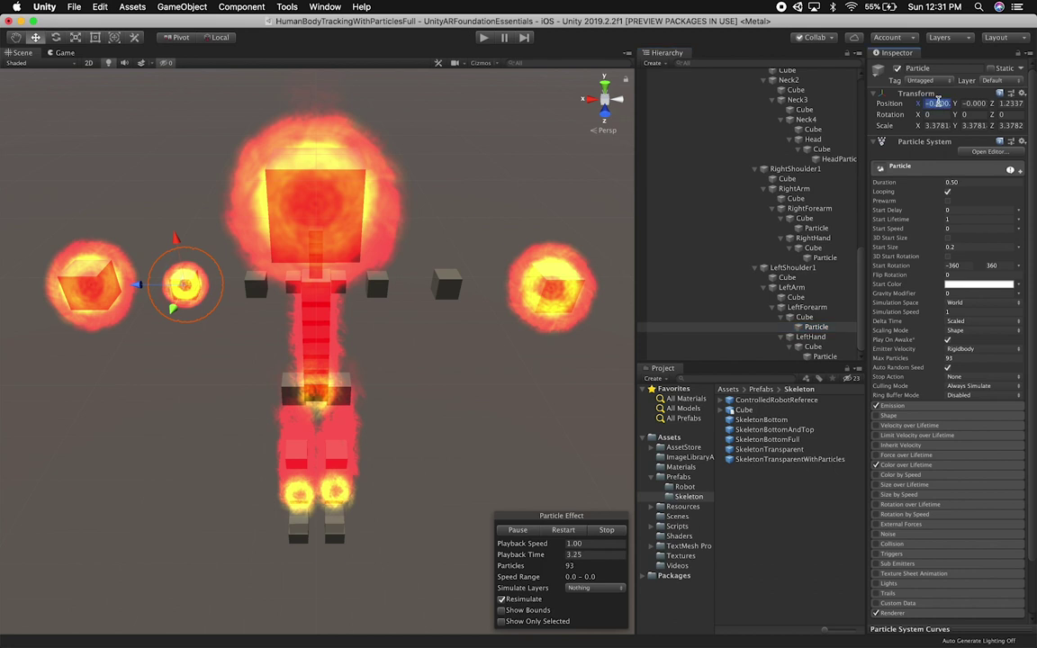
pyautogui.press('Tab')
pyautogui.write('0')
pyautogui.press('Tab')
pyautogui.write('0')
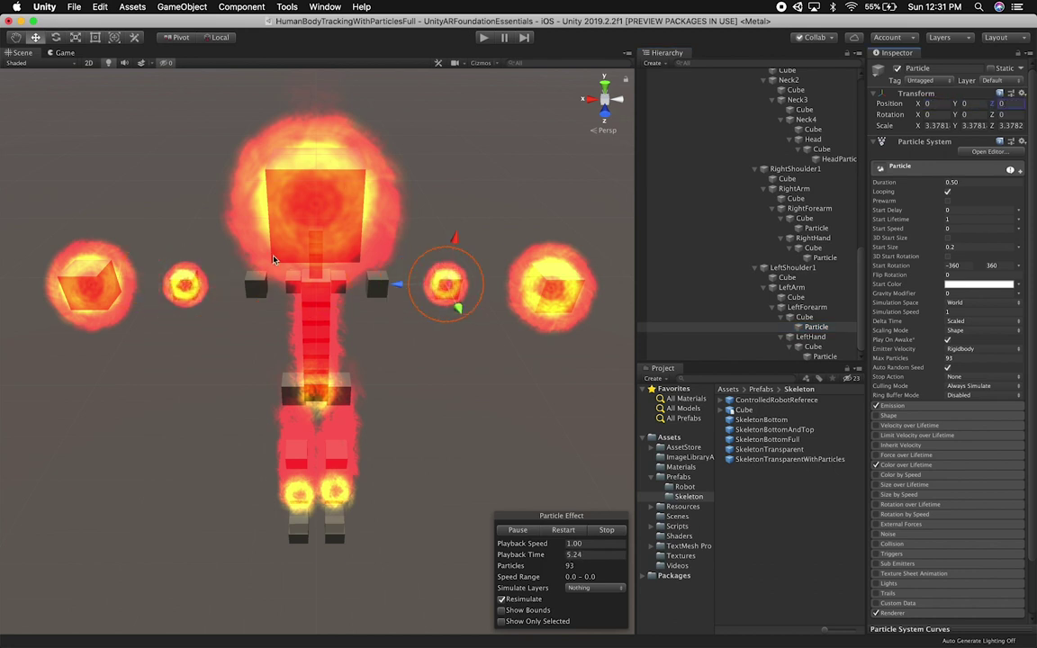
# Paste the copied forearm Particle and make it a child of the LeftArm cube
pyautogui.click(433, 267)
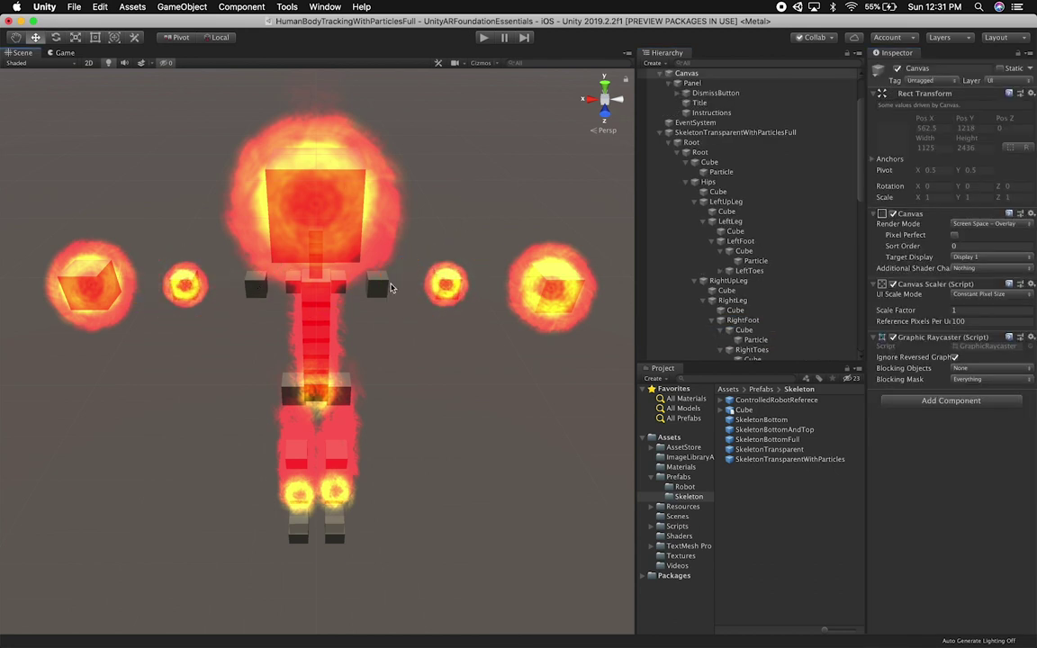
pyautogui.click(389, 287)
pyautogui.scroll(-2, 794, 337)
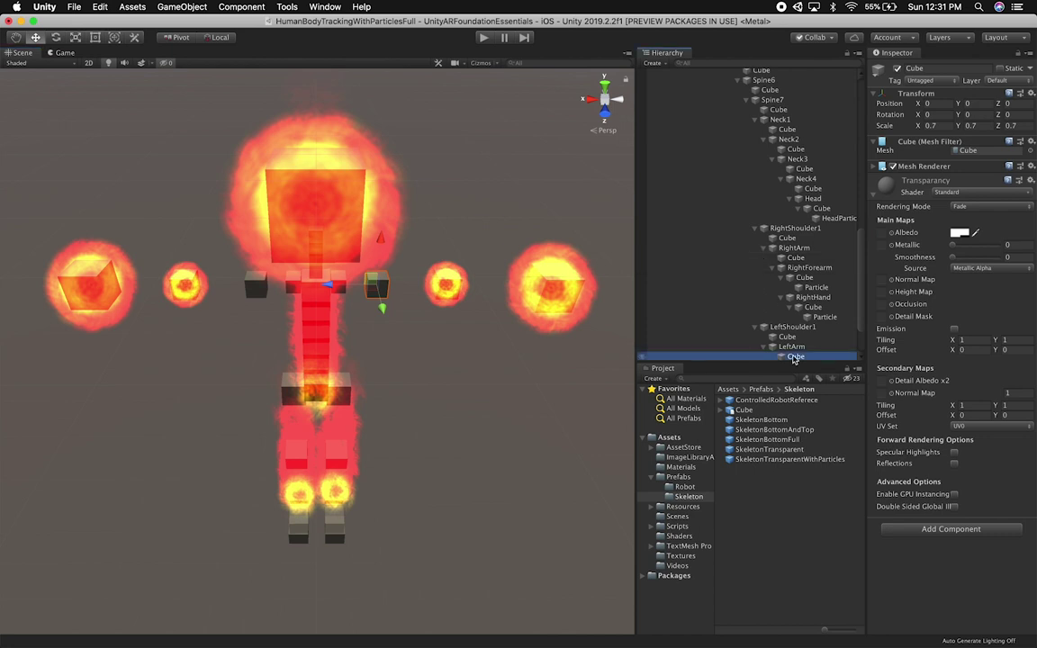
pyautogui.click(821, 357)
pyautogui.moveTo(803, 294); pyautogui.dragTo(803, 289)
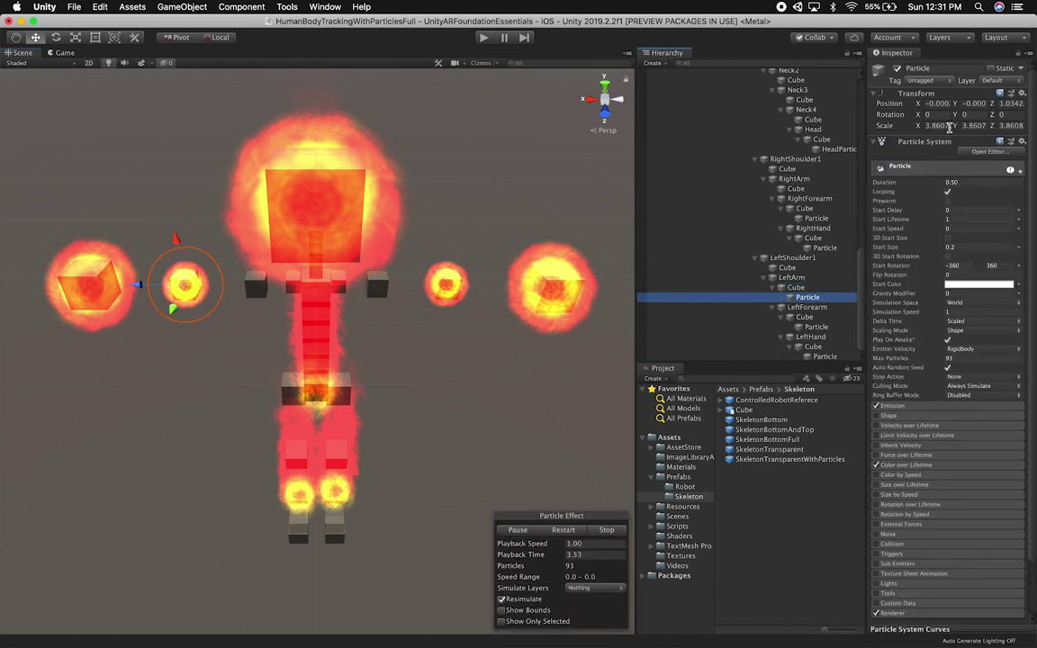
# Set the position of the LeftArm cube's Particle to 0, 0, 0
pyautogui.click(940, 104)
pyautogui.press('Tab')
pyautogui.write('0')
pyautogui.press('Tab')
pyautogui.write('0')
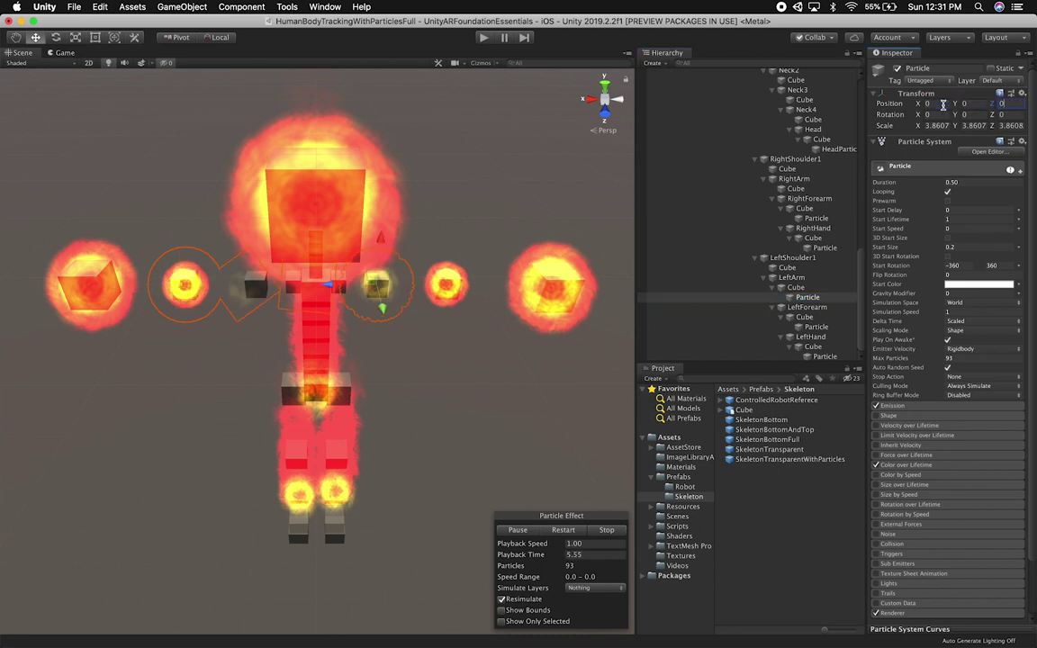
# Copy the LeftArm cube's Particle and paste it as a child of the RightArm cube
pyautogui.click(808, 297)
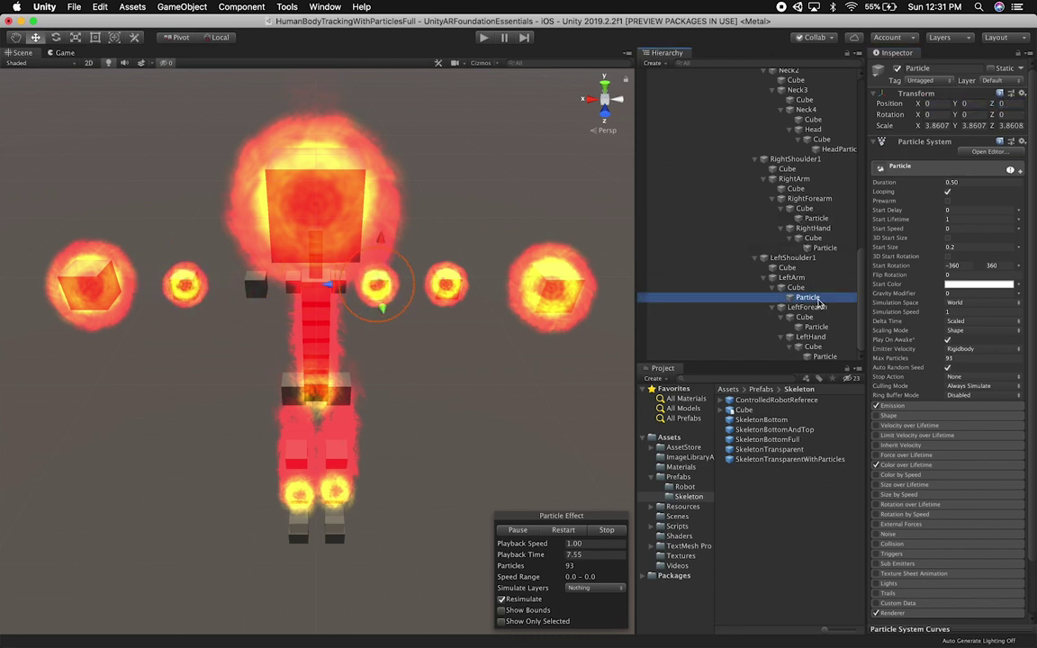
pyautogui.click(256, 287)
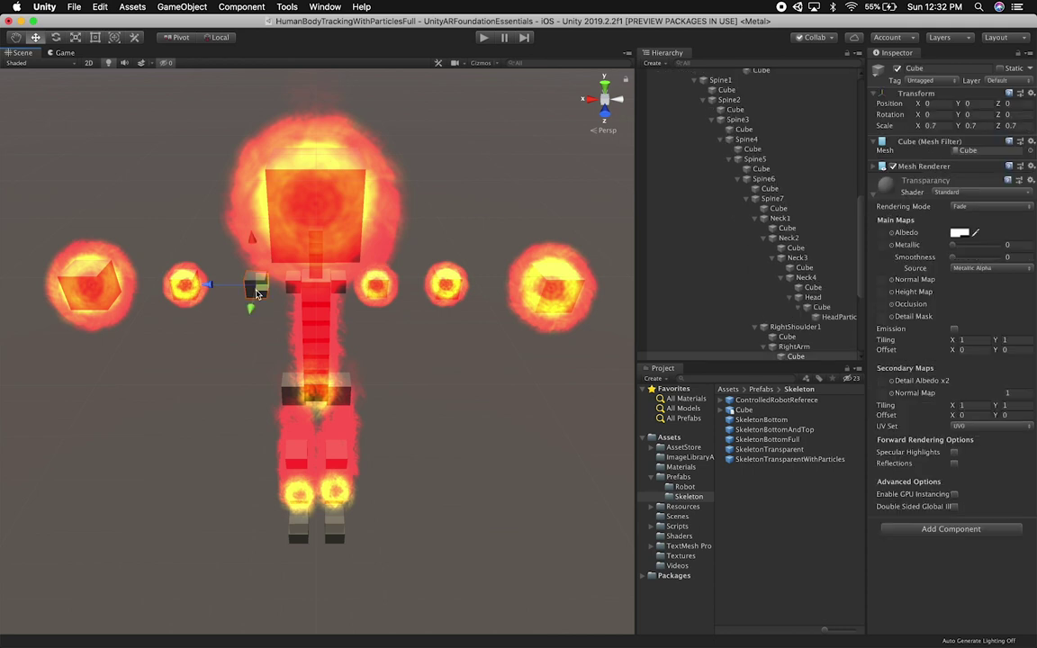
pyautogui.hotkey('ctrl', 'v')
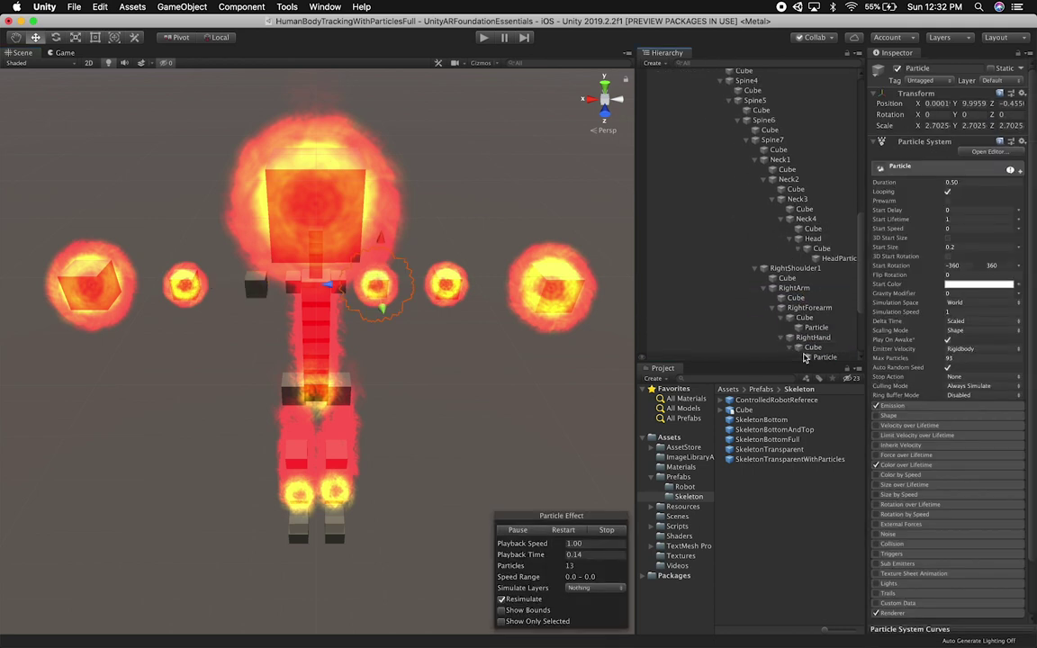
pyautogui.moveTo(801, 286); pyautogui.dragTo(798, 287)
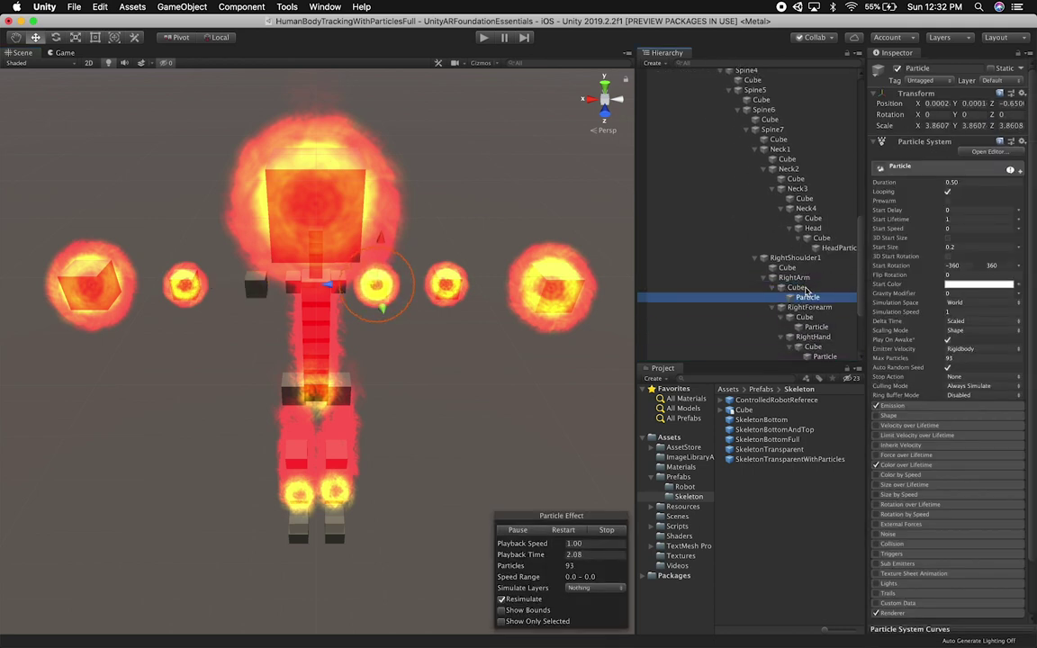
pyautogui.click(803, 287)
pyautogui.click(808, 297)
# Set the position of the RightArm cube's Particle to 0, 0, 0
pyautogui.click(936, 103)
pyautogui.write('0')
pyautogui.press('Tab')
pyautogui.write('0')
pyautogui.press('Tab')
pyautogui.write('0')
pyautogui.press('Tab')
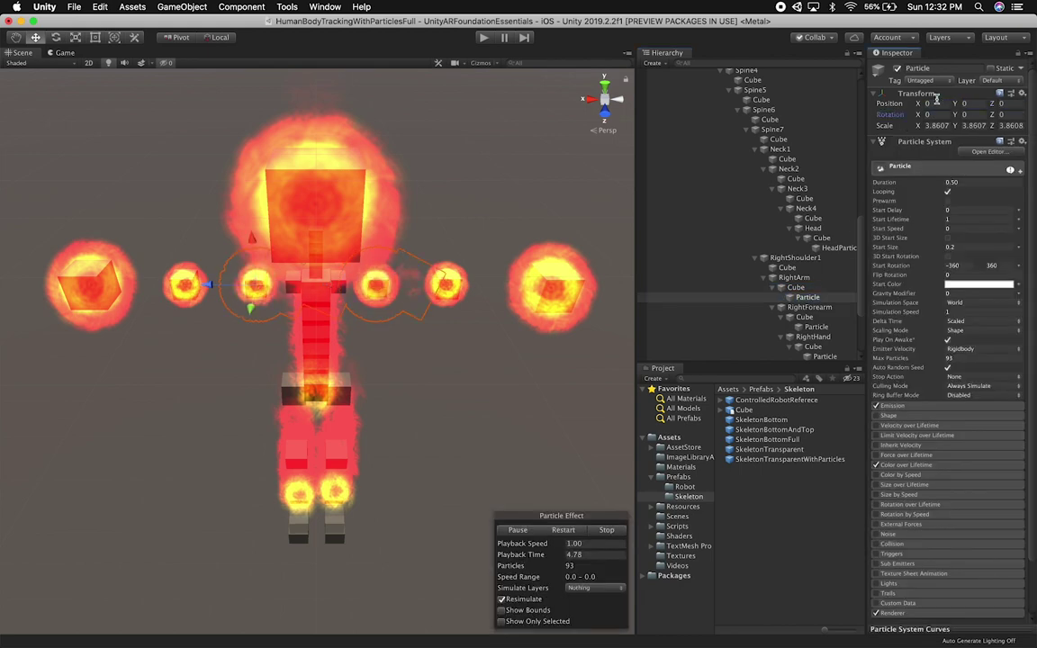
# Enable Force over Lifetime on the HeadParticle and expand its settings
pyautogui.keyDown('alt'); pyautogui.moveTo(491, 233); pyautogui.dragTo(402, 258); pyautogui.keyUp('alt')
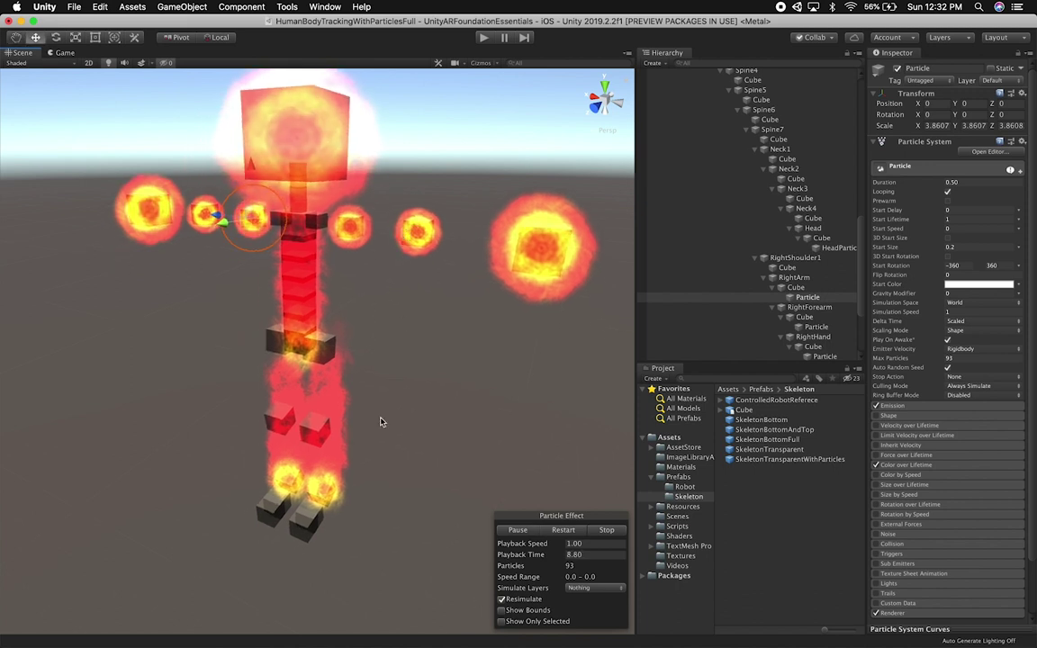
pyautogui.click(416, 231)
pyautogui.keyDown('alt'); pyautogui.moveTo(377, 295); pyautogui.dragTo(450, 300); pyautogui.keyUp('alt')
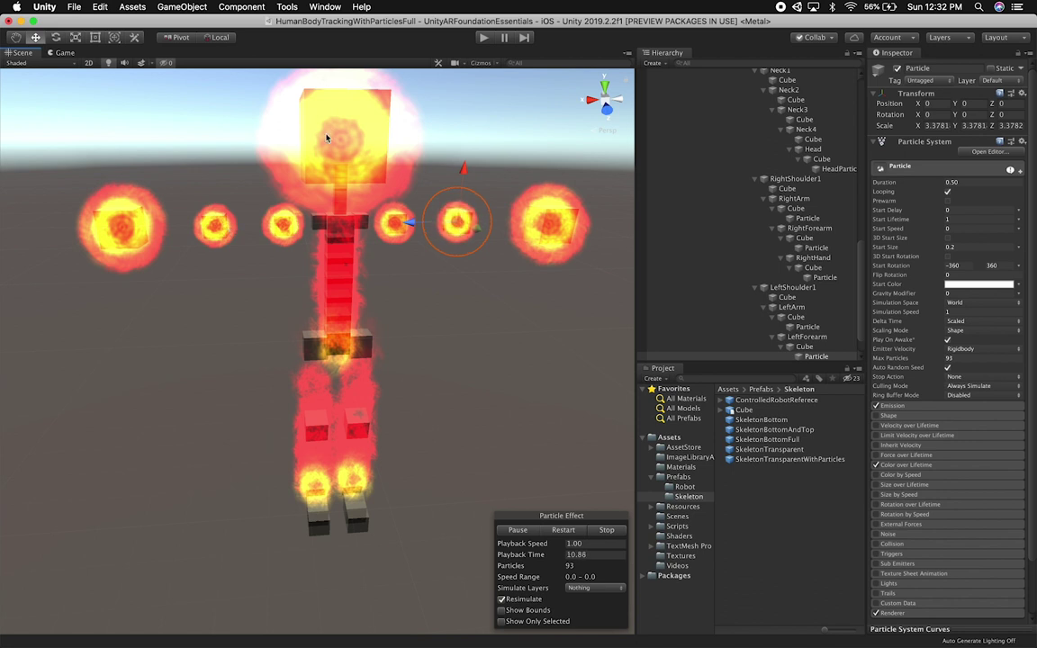
pyautogui.keyDown('alt'); pyautogui.moveTo(429, 150); pyautogui.dragTo(389, 194); pyautogui.keyUp('alt')
pyautogui.click(340, 209)
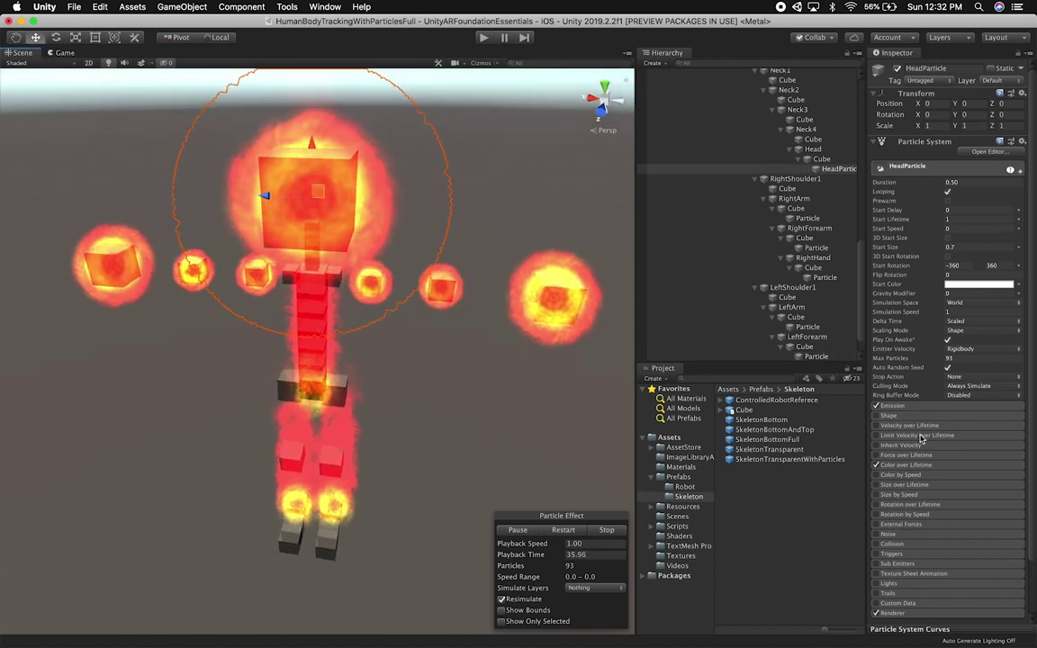
pyautogui.click(877, 455)
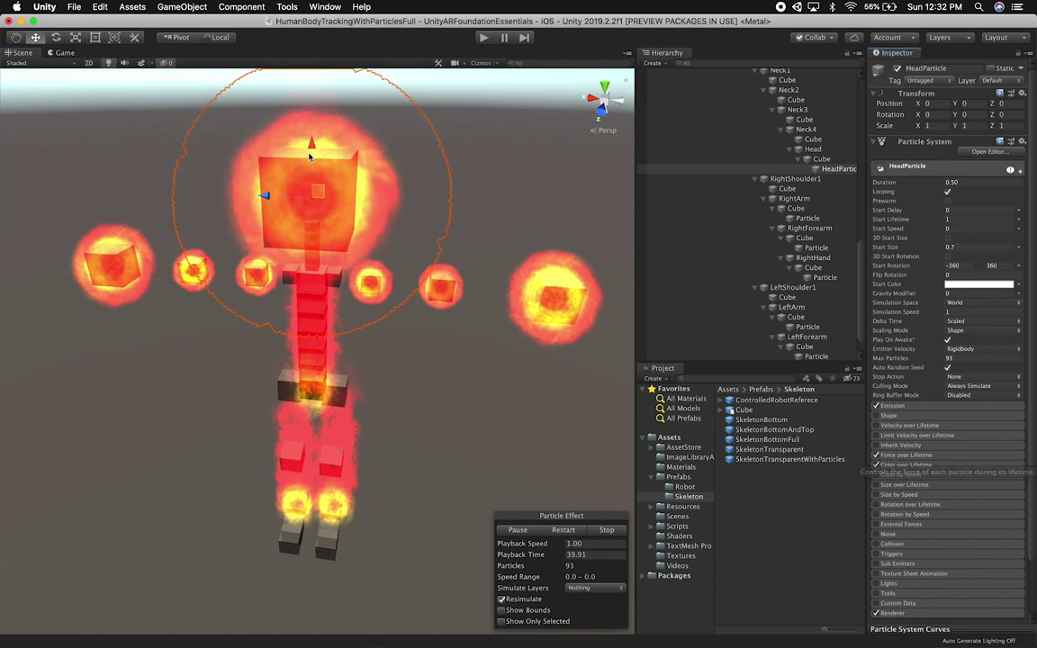
pyautogui.click(902, 456)
# Set the X value of the HeadParticle's Force over Lifetime to 0.4
pyautogui.click(895, 464)
pyautogui.write('.1')
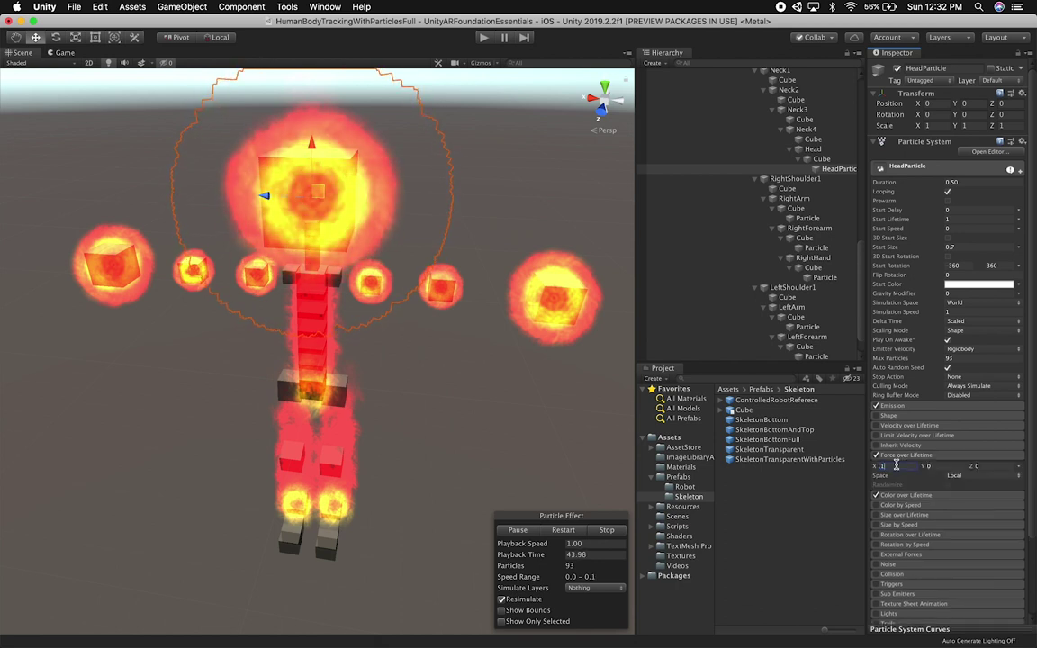
pyautogui.press('BackSpace')
pyautogui.write('2')
pyautogui.moveTo(895, 465); pyautogui.dragTo(895, 465)
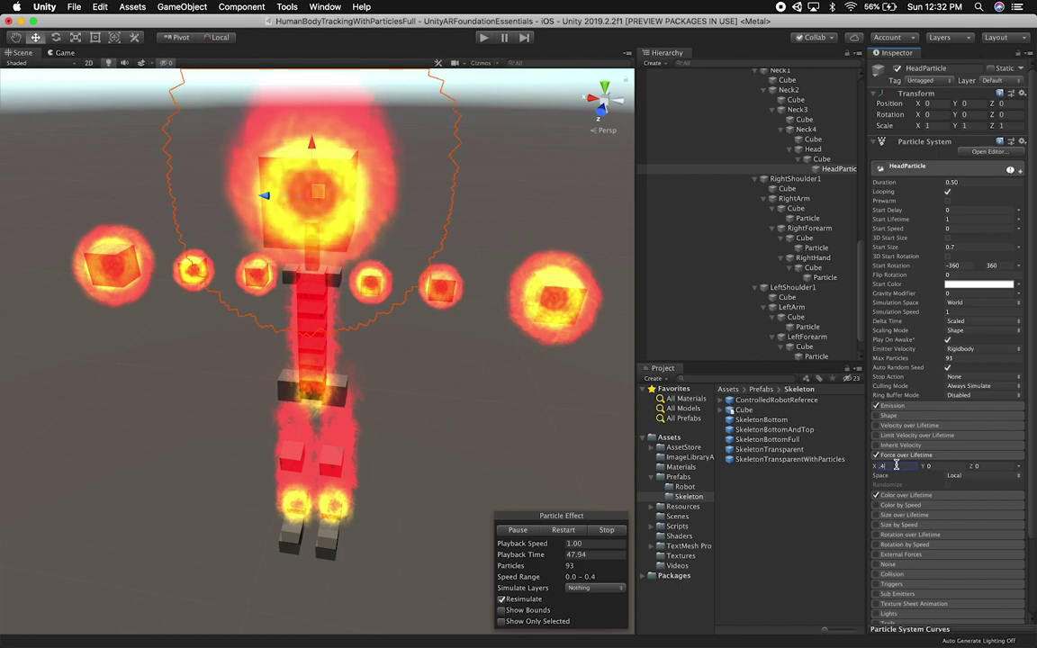
# Enable Force over Lifetime on the RightHand cube's Particle and set its X value to 0.2
pyautogui.keyDown('alt'); pyautogui.moveTo(601, 372); pyautogui.dragTo(400, 324); pyautogui.keyUp('alt')
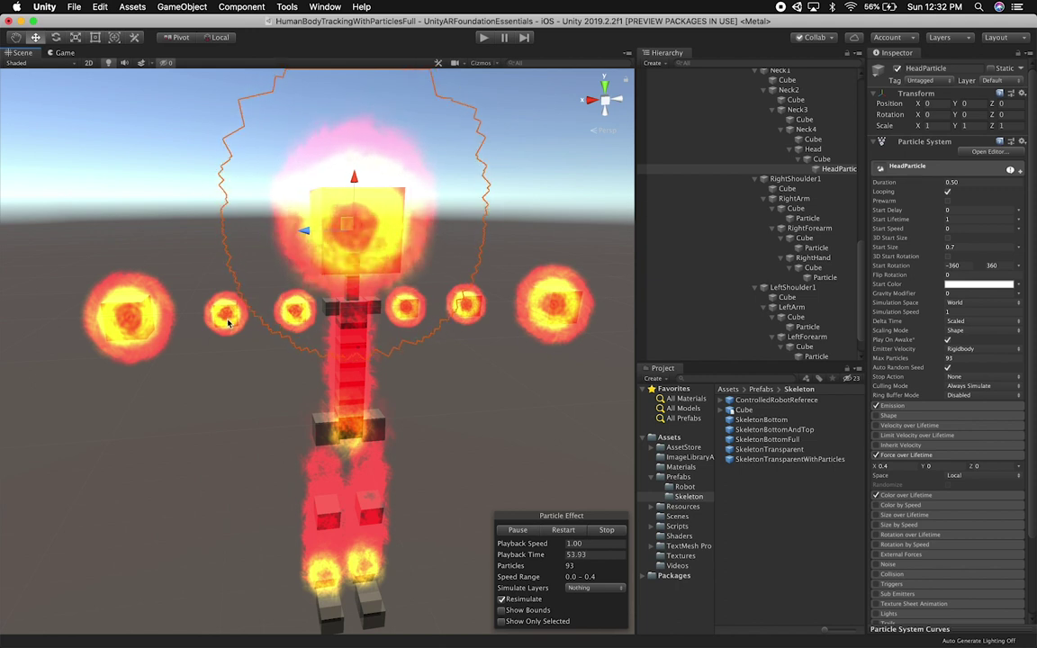
pyautogui.click(126, 315)
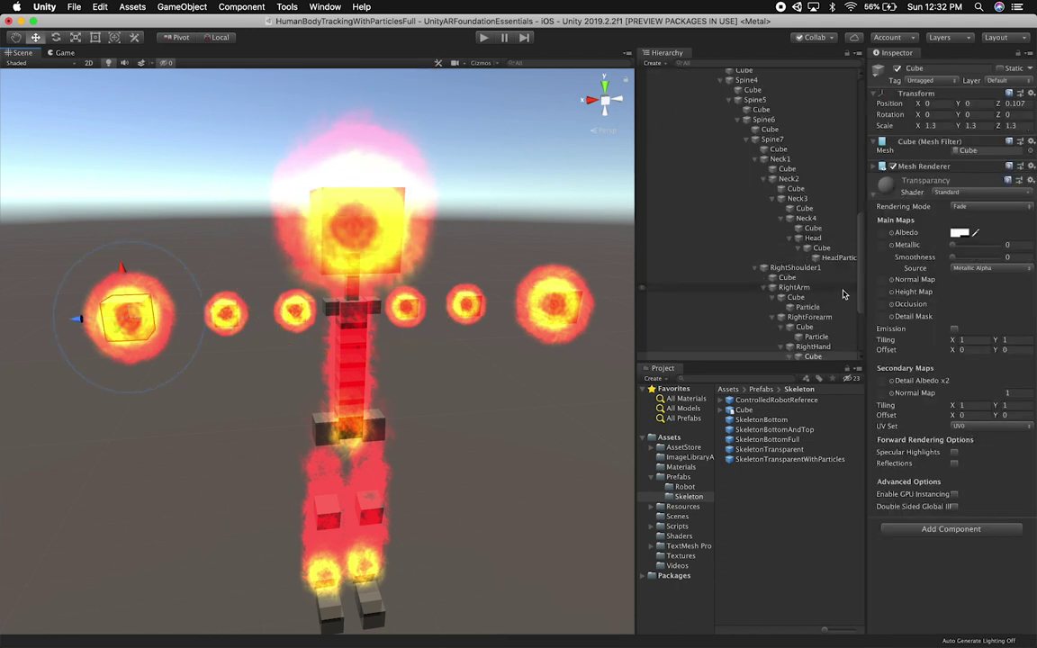
pyautogui.click(817, 336)
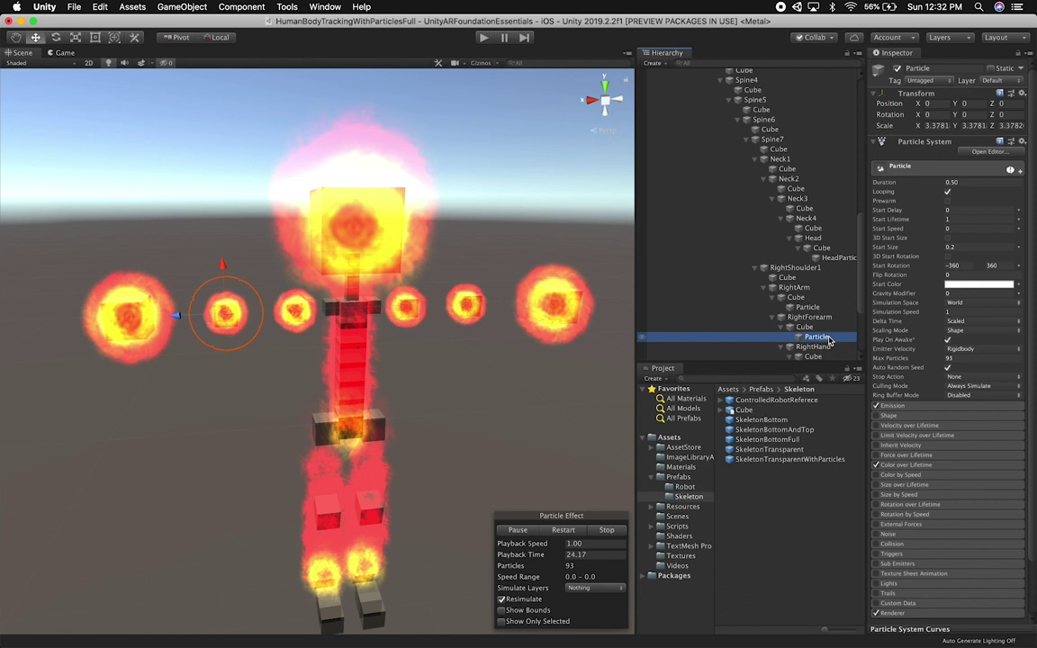
pyautogui.click(132, 322)
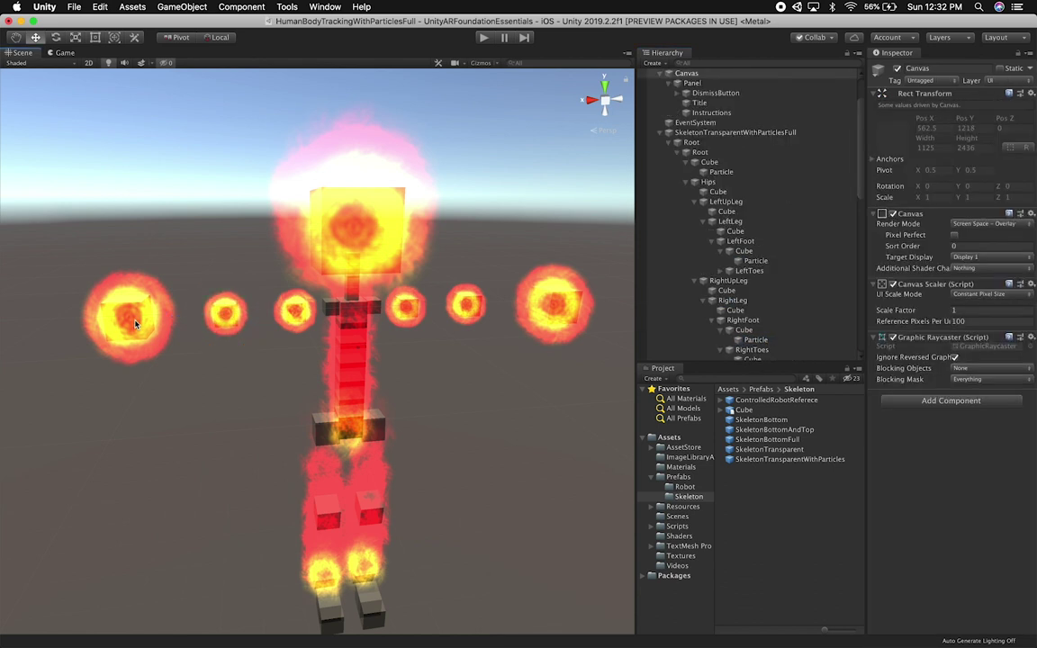
pyautogui.click(135, 324)
pyautogui.scroll(-3, 781, 288)
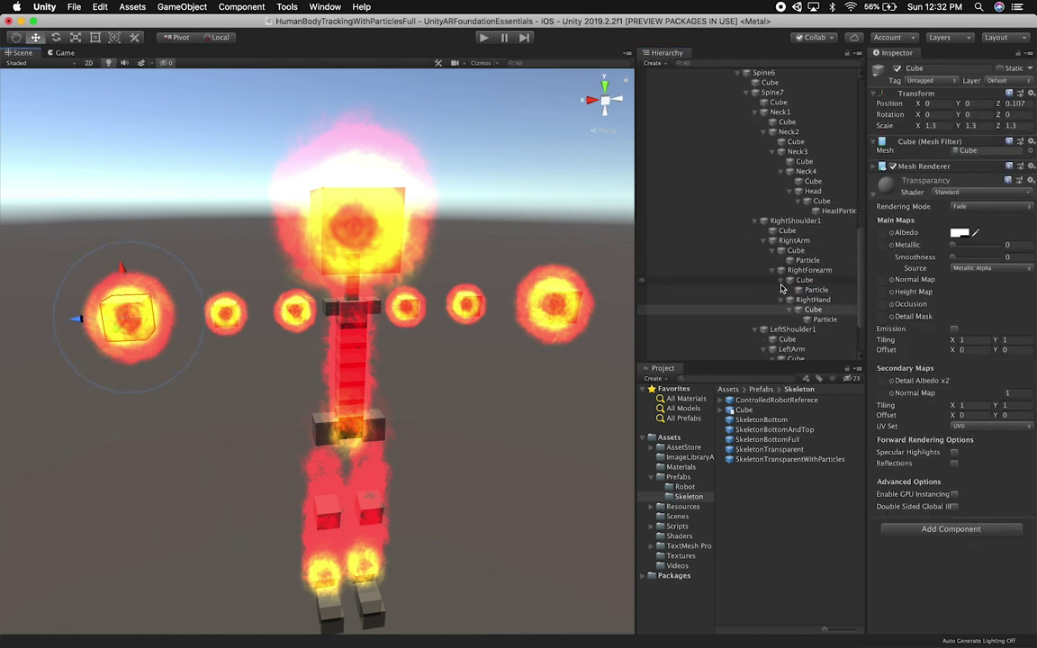
pyautogui.click(821, 321)
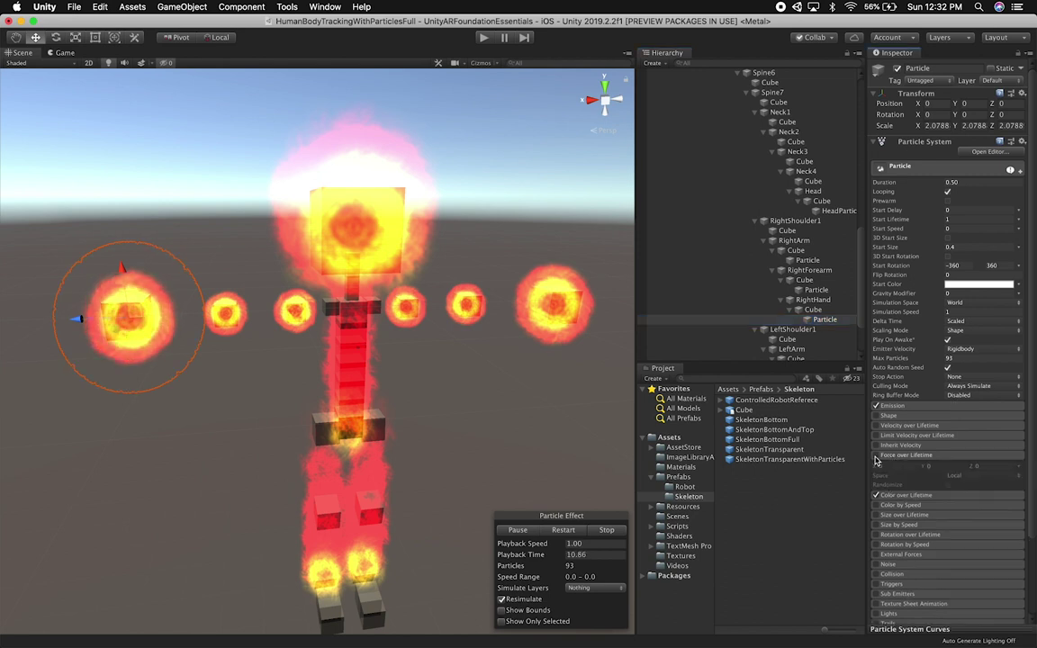
pyautogui.click(875, 455)
pyautogui.write('.2')
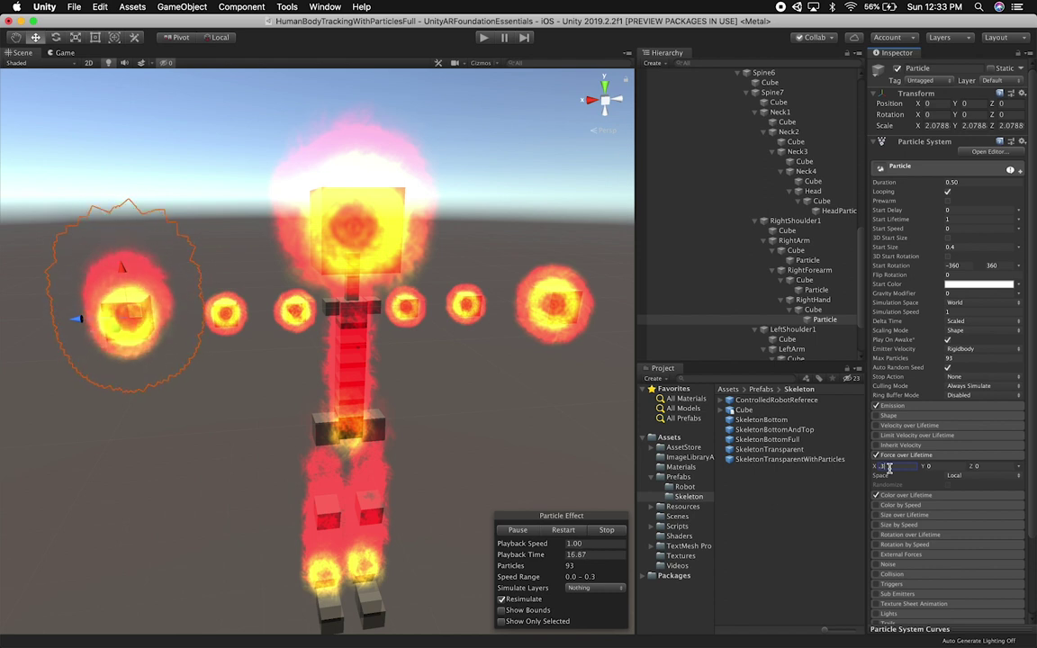
pyautogui.press('BackSpace')
pyautogui.write('2')
pyautogui.click(894, 465)
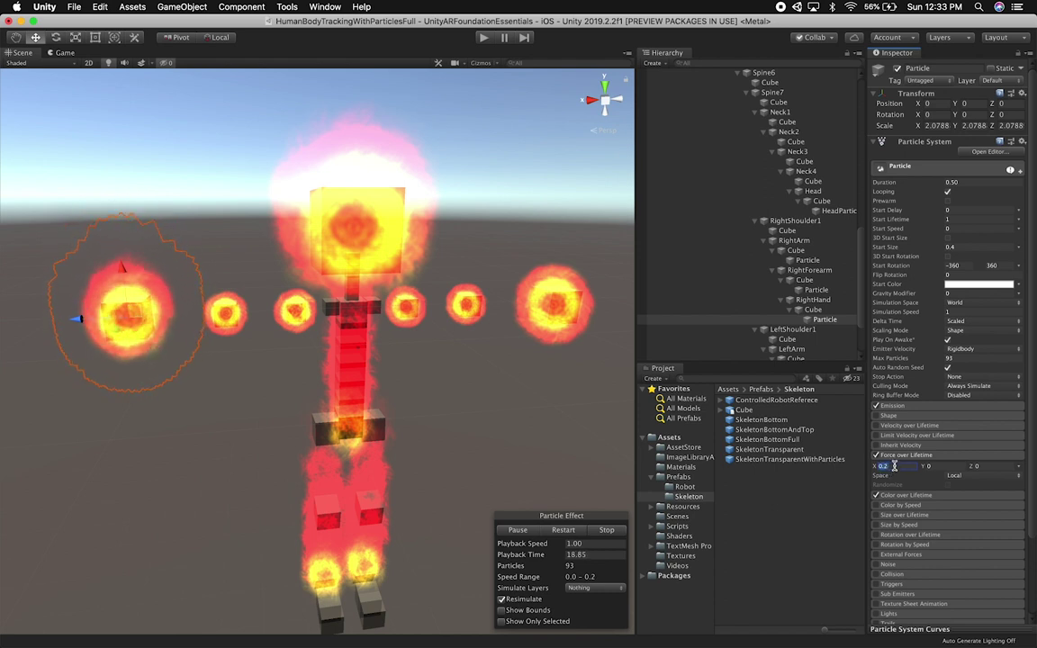
# Enable Force over Lifetime on the LeftHand cube's Particle and set its X value to 0.2
pyautogui.click(553, 306)
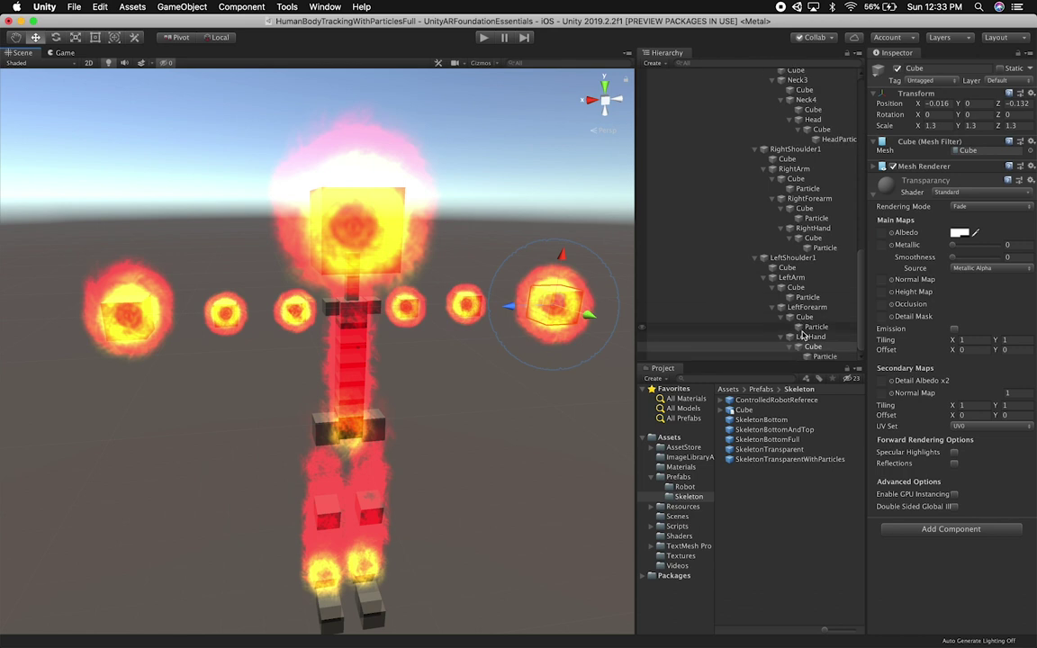
pyautogui.click(822, 357)
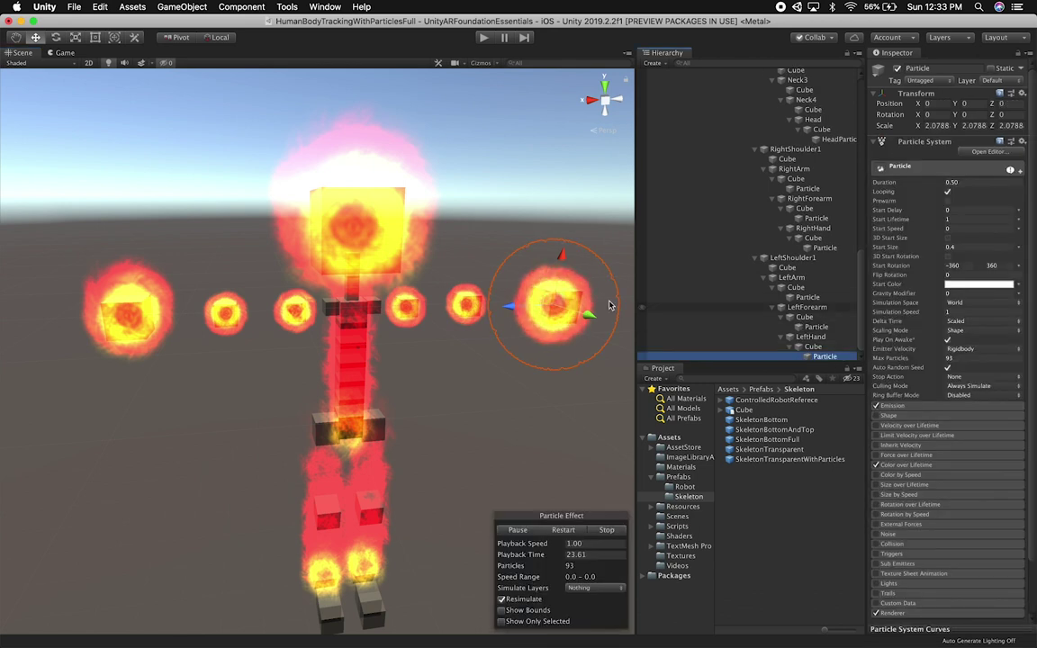
pyautogui.click(909, 454)
pyautogui.click(902, 465)
pyautogui.write('0.2')
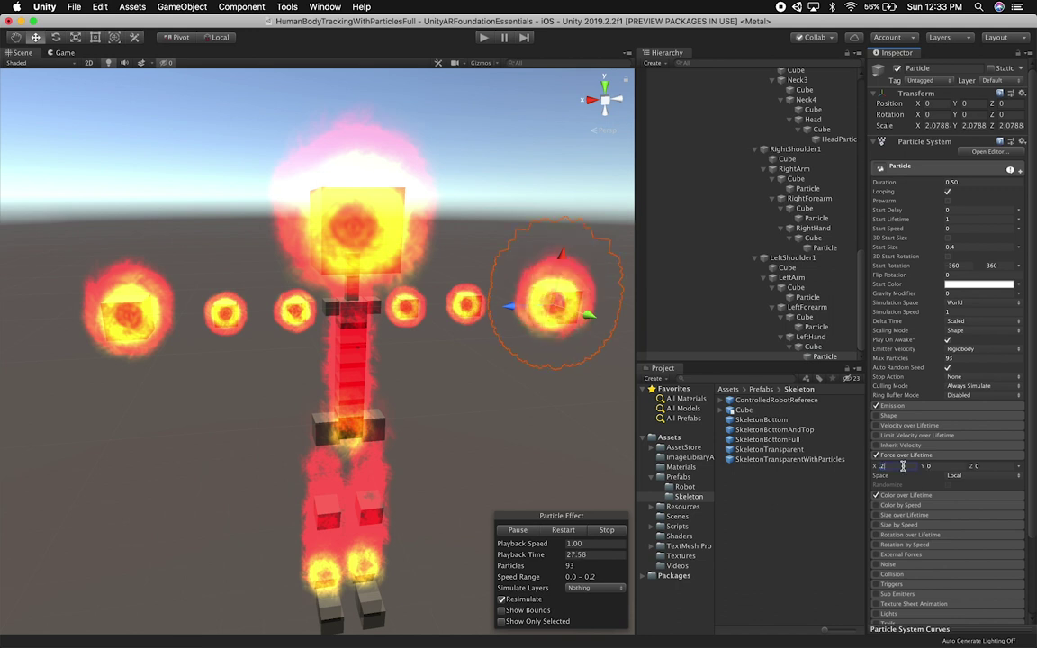
# Enable Force over Lifetime on the LeftForearm cube's Particle and set its X value to 0.5
pyautogui.click(416, 284)
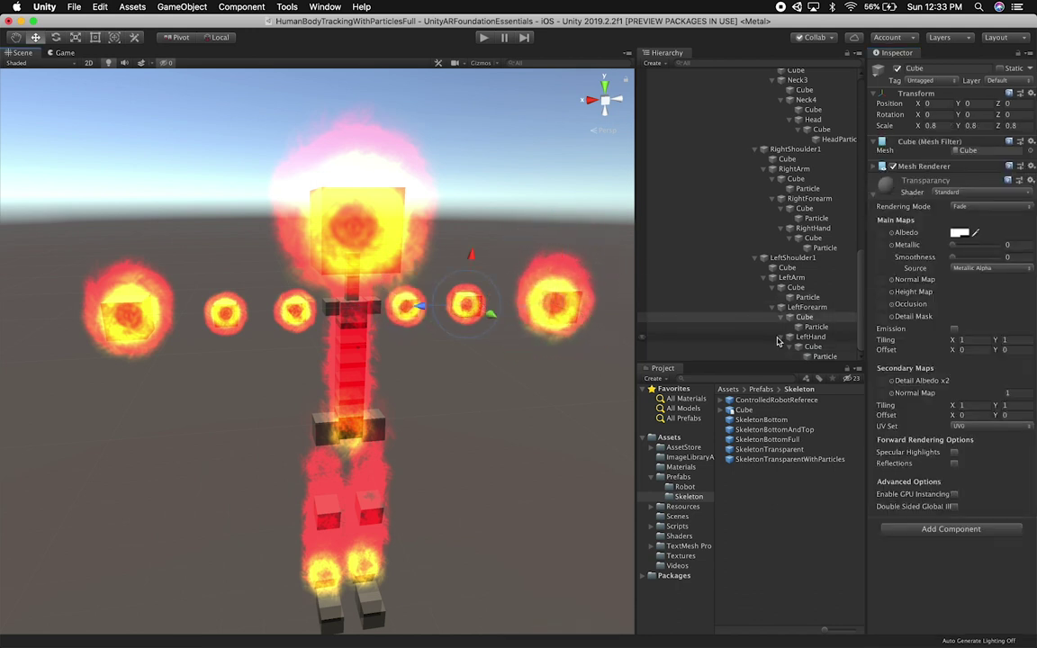
pyautogui.click(814, 327)
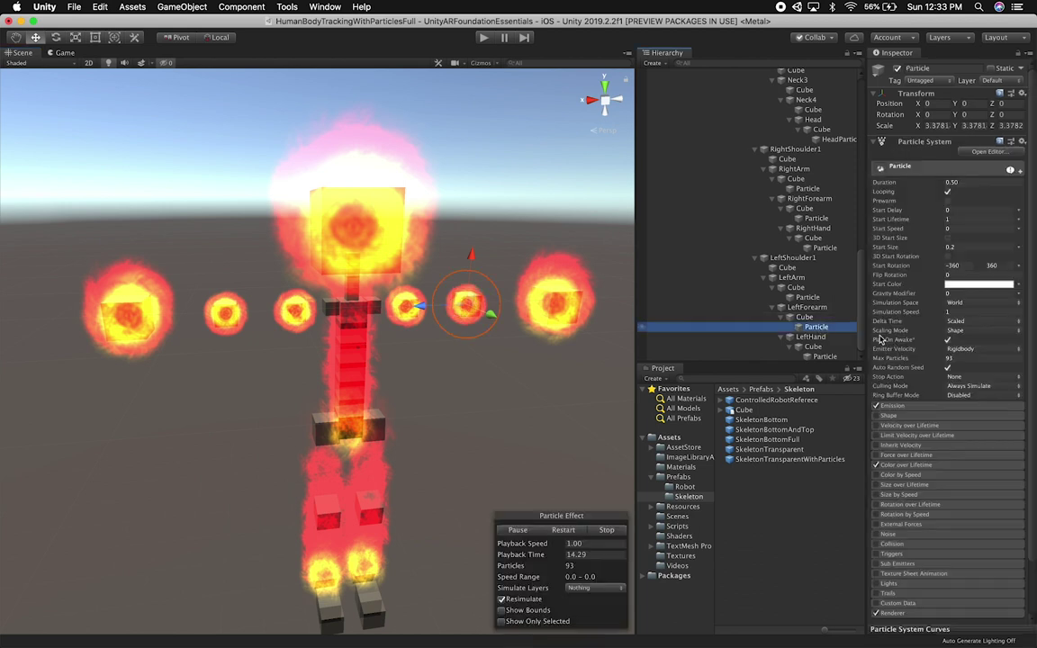
pyautogui.click(874, 463)
pyautogui.click(894, 456)
pyautogui.click(882, 457)
pyautogui.click(886, 466)
pyautogui.click(886, 457)
pyautogui.click(877, 455)
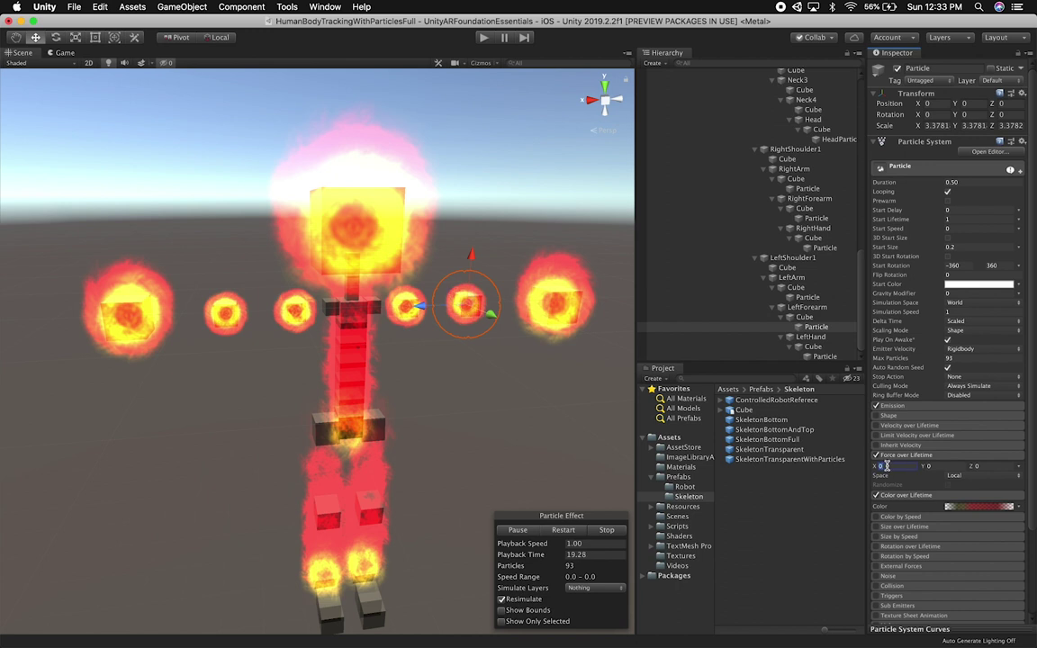
pyautogui.moveTo(887, 465); pyautogui.dragTo(885, 465)
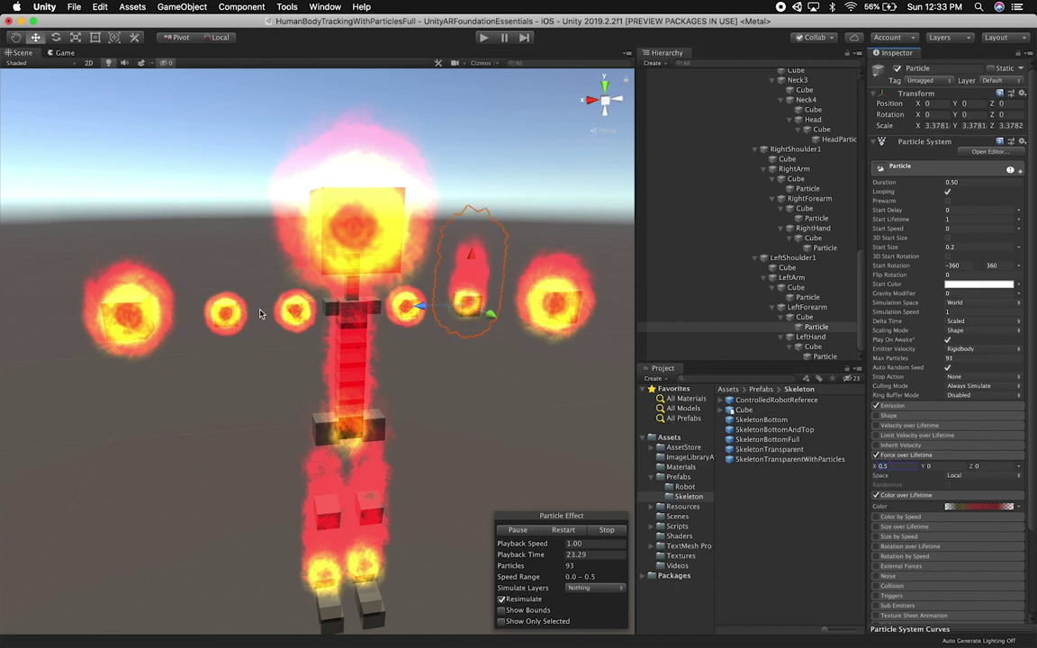
# Enable Force over Lifetime on the RightForearm cube's Particle and set its X value to 0.5
pyautogui.click(213, 308)
pyautogui.click(224, 319)
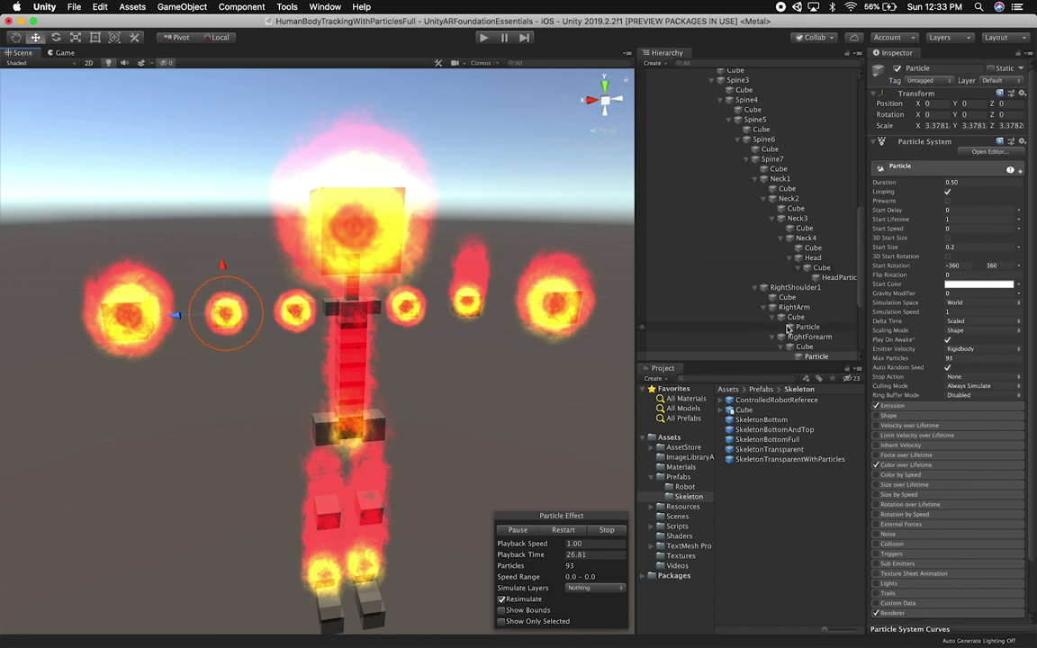
pyautogui.scroll(-3, 787, 329)
pyautogui.click(878, 456)
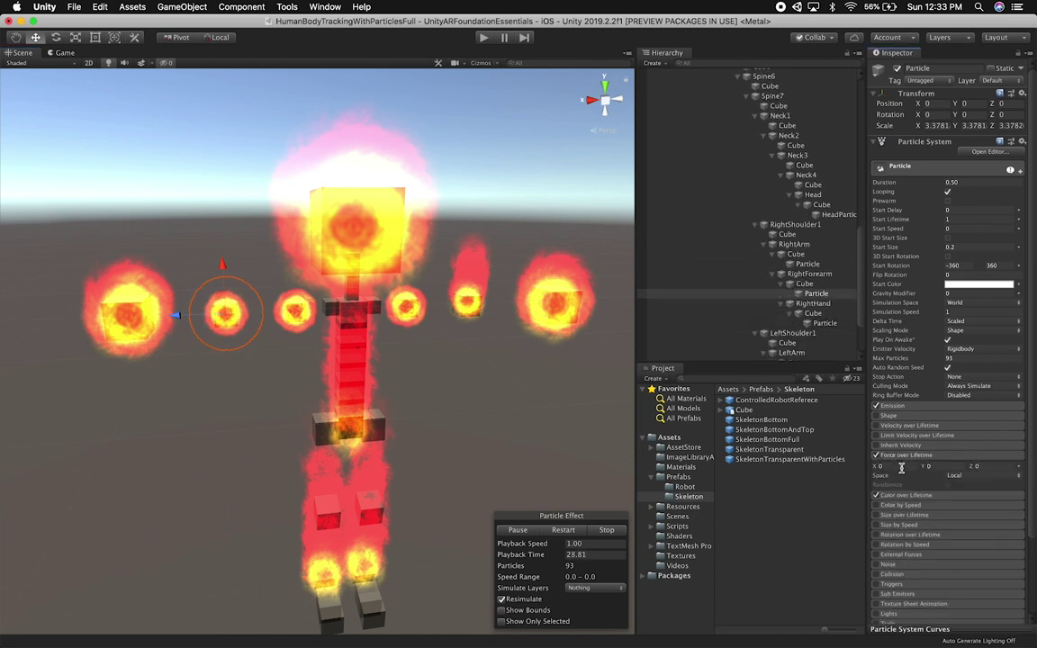
pyautogui.click(903, 467)
pyautogui.write('0.5')
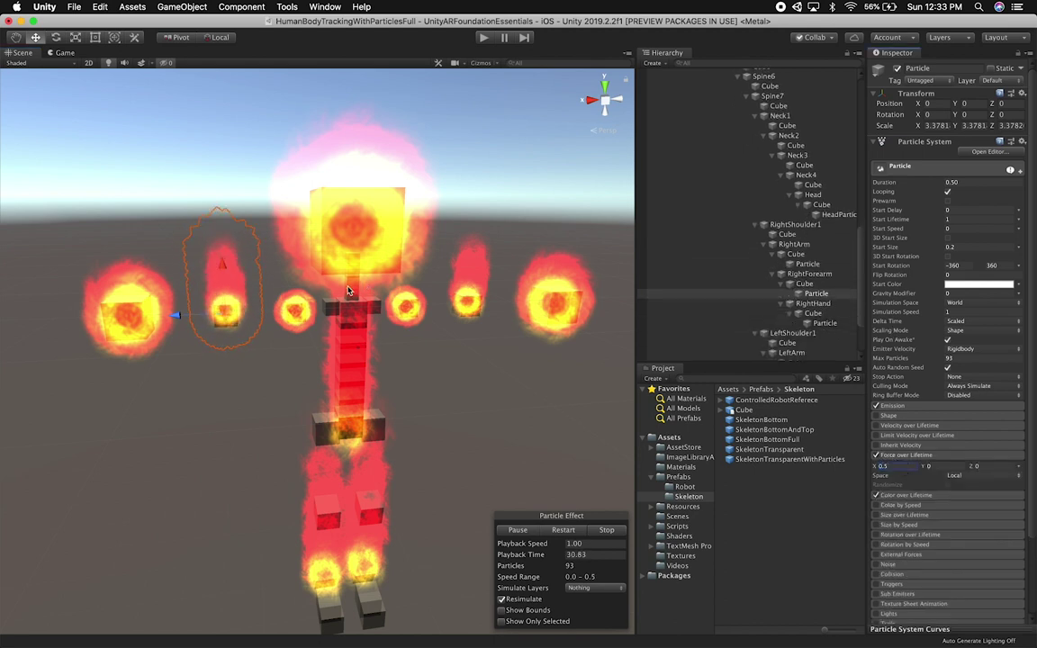
# Enable Force over Lifetime on the RightArm cube's Particle and try an X value of 0.5
pyautogui.click(303, 313)
pyautogui.click(305, 316)
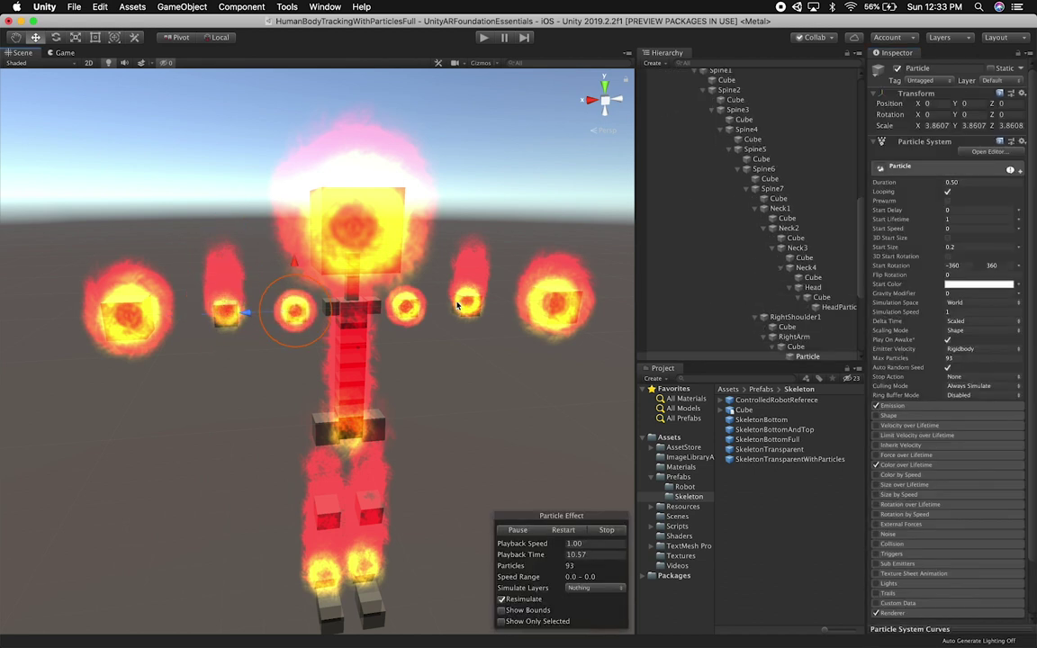
pyautogui.scroll(-4, 816, 337)
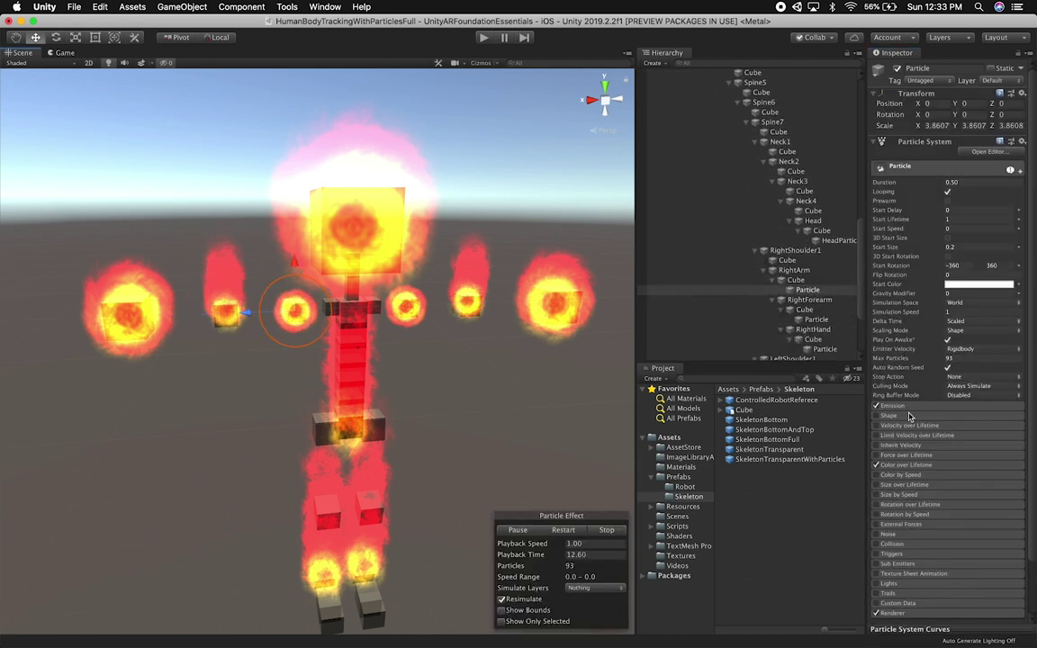
pyautogui.click(896, 455)
pyautogui.click(901, 466)
pyautogui.write('0.5')
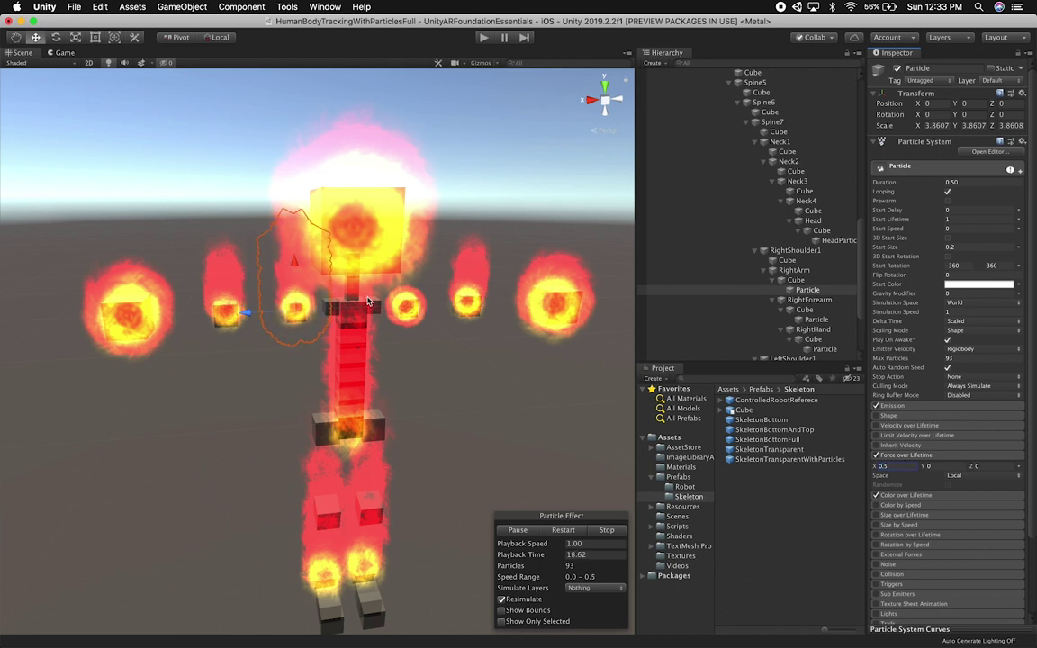
# Set the X value of the HeadParticle's Force over Lifetime to 0.5
pyautogui.keyDown('alt'); pyautogui.moveTo(540, 293); pyautogui.dragTo(481, 265); pyautogui.keyUp('alt')
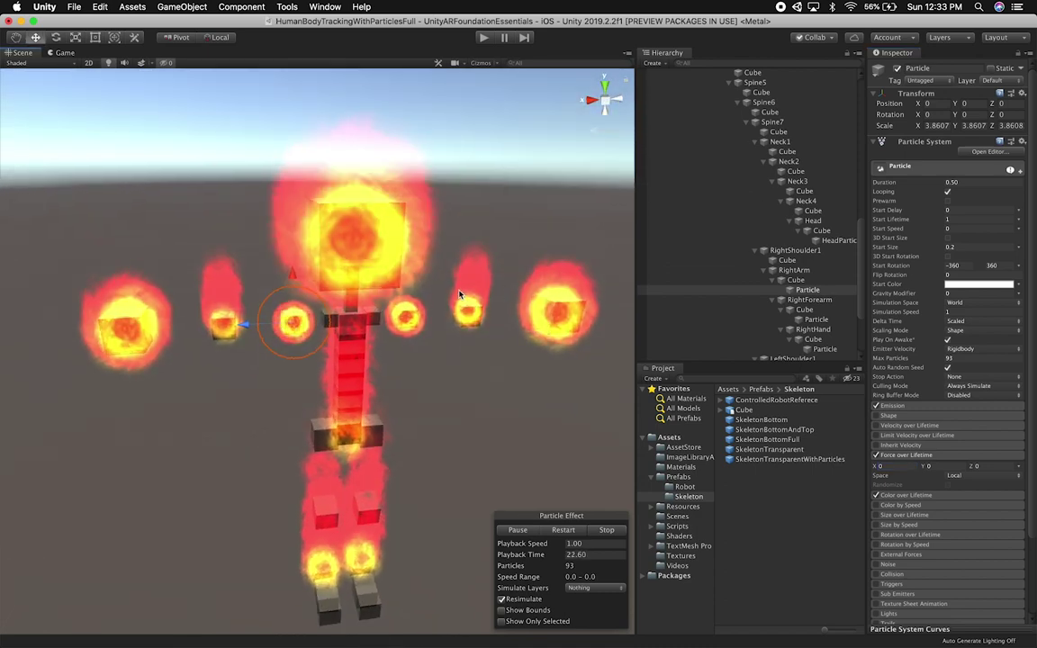
pyautogui.click(345, 169)
pyautogui.moveTo(451, 240)
pyautogui.keyDown('alt'); pyautogui.mouseDown()
pyautogui.moveTo(280, 267)
pyautogui.moveTo(456, 234)
pyautogui.mouseUp(); pyautogui.keyUp('alt')
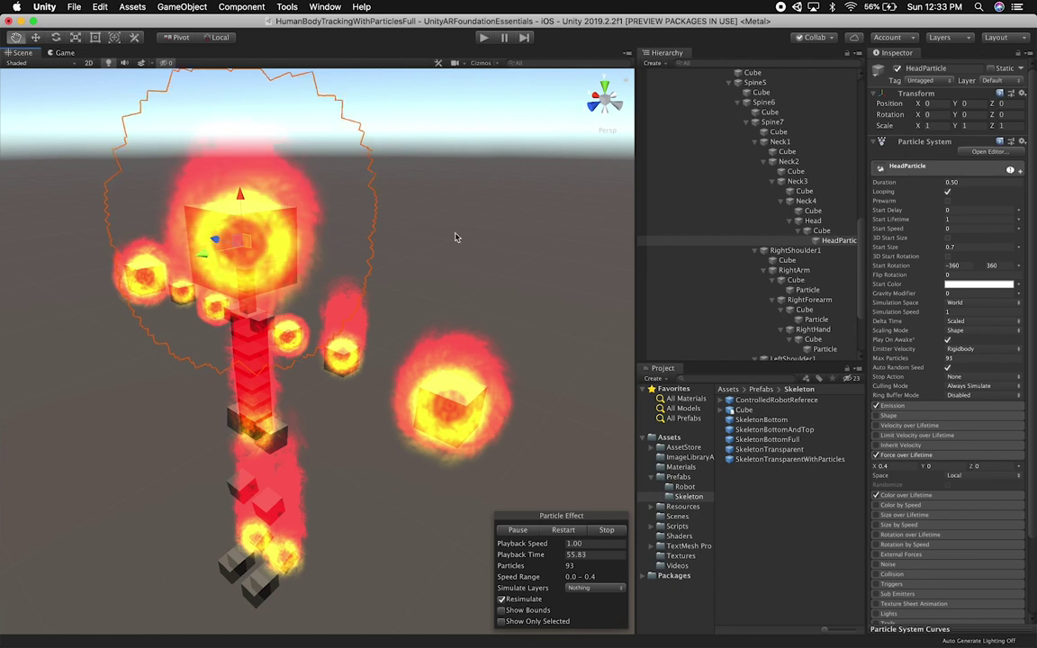
pyautogui.click(894, 465)
pyautogui.write('0.5')
# Examine the fire particles around the skeleton's legs and feet and the bare toe cubes
pyautogui.keyDown('alt'); pyautogui.moveTo(243, 397); pyautogui.dragTo(437, 377); pyautogui.keyUp('alt')
pyautogui.click(358, 441)
pyautogui.keyDown('alt'); pyautogui.moveTo(382, 440); pyautogui.dragTo(519, 430); pyautogui.keyUp('alt')
pyautogui.click(322, 447)
pyautogui.keyDown('alt'); pyautogui.moveTo(326, 445); pyautogui.dragTo(339, 421); pyautogui.keyUp('alt')
pyautogui.keyDown('alt'); pyautogui.moveTo(398, 373); pyautogui.dragTo(333, 324); pyautogui.keyUp('alt')
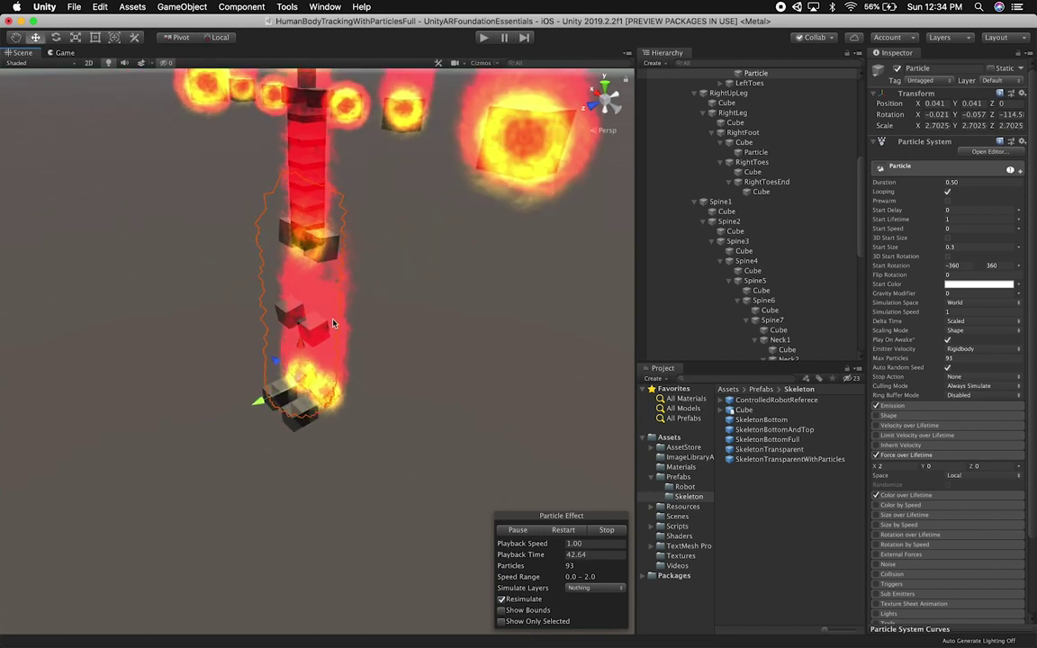
pyautogui.click(292, 434)
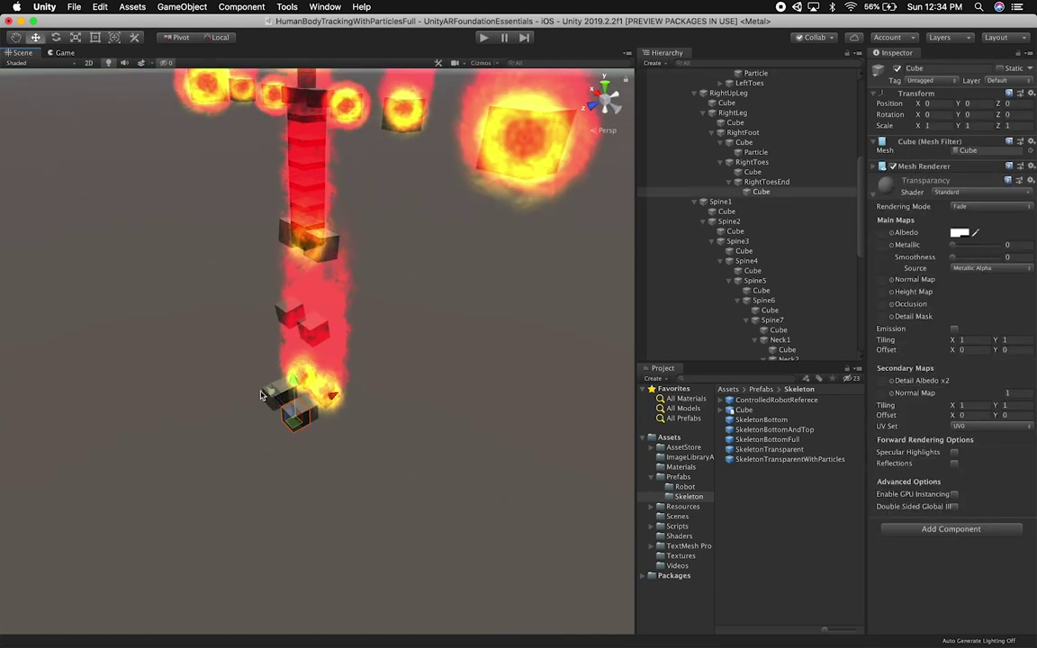
# Copy the LeftHand cube's Particle and paste it as a child of the RightToesEnd cube
pyautogui.click(507, 105)
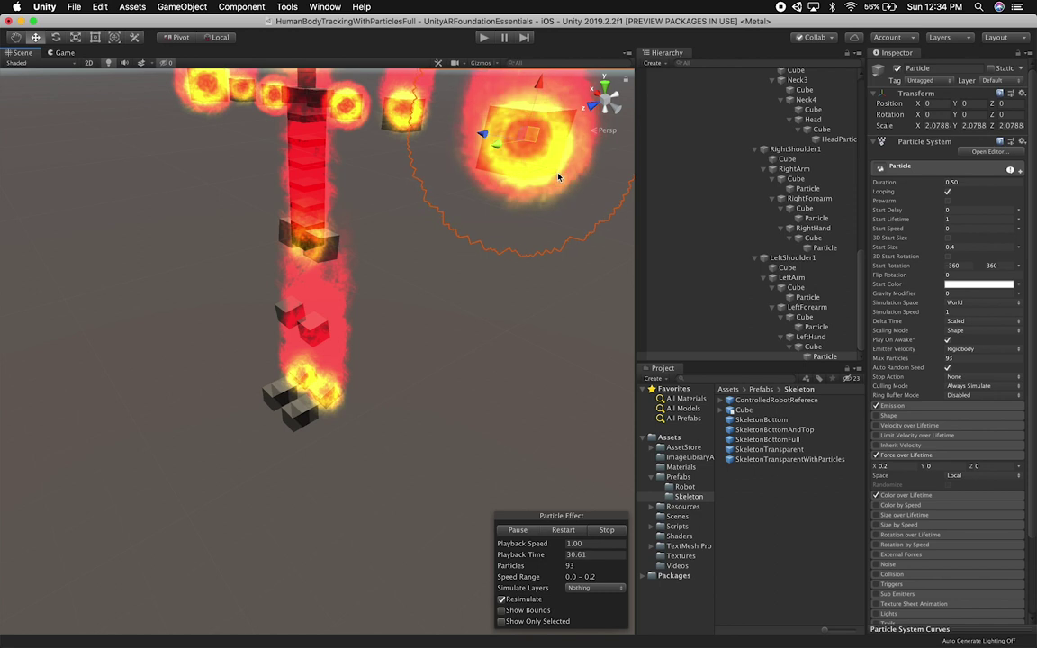
pyautogui.click(811, 337)
pyautogui.click(823, 357)
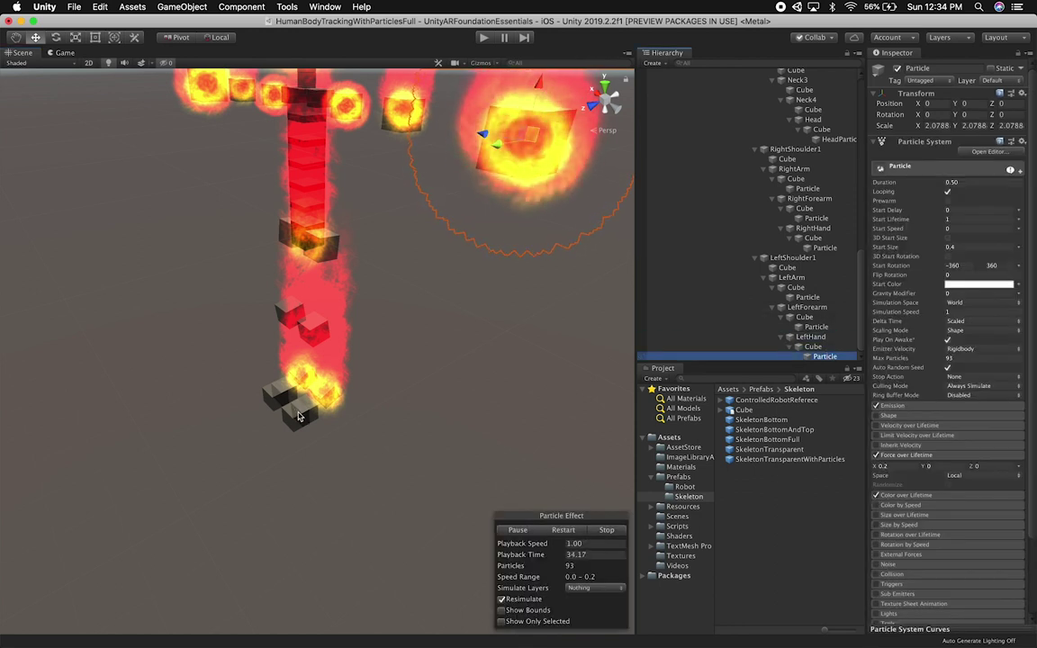
pyautogui.click(300, 416)
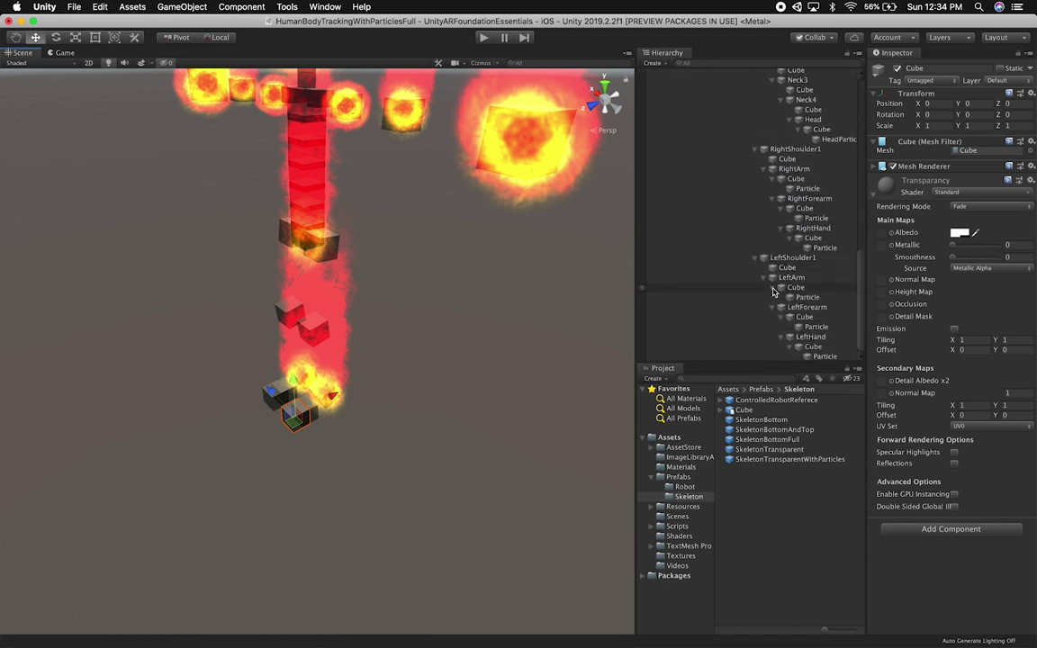
pyautogui.scroll(10, 729, 278)
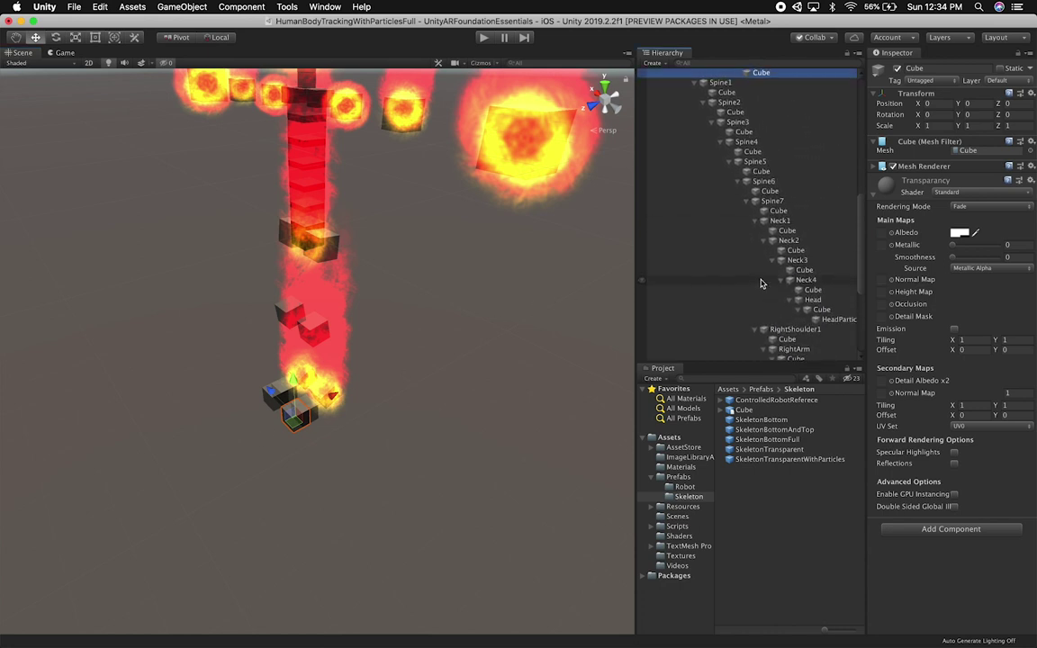
pyautogui.scroll(1, 795, 179)
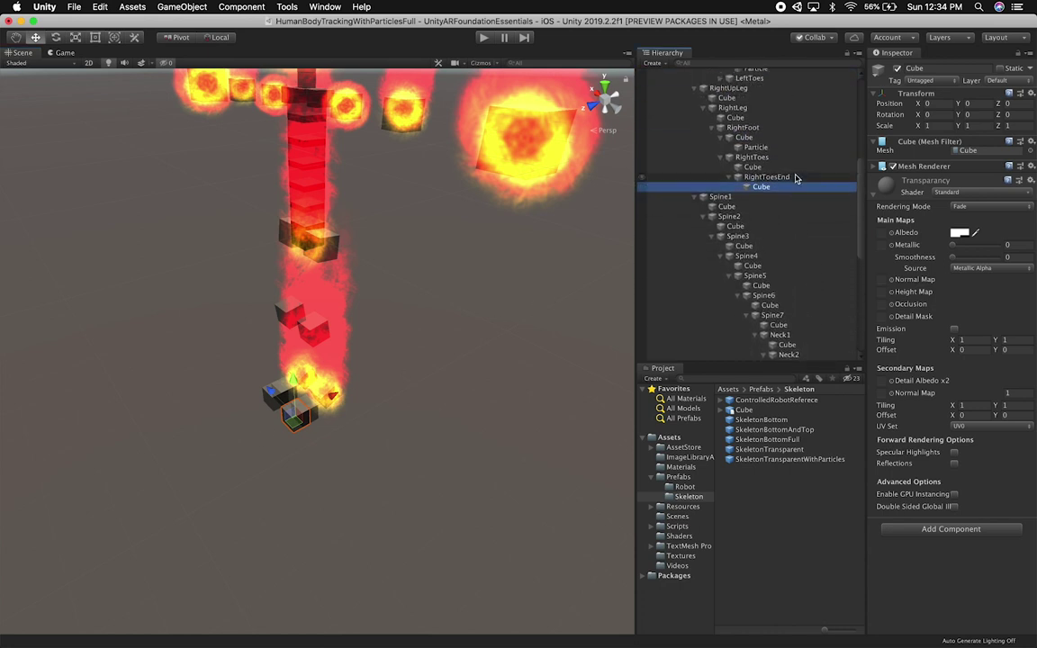
pyautogui.click(761, 188)
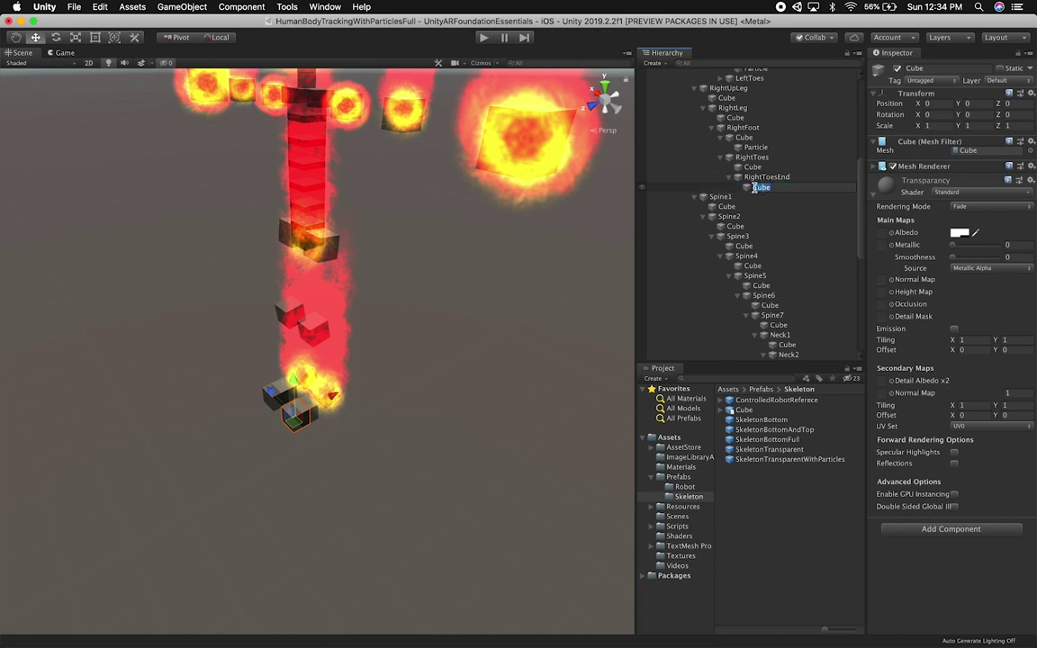
pyautogui.press('Return')
pyautogui.press('super+v')
pyautogui.moveTo(762, 197); pyautogui.dragTo(763, 188)
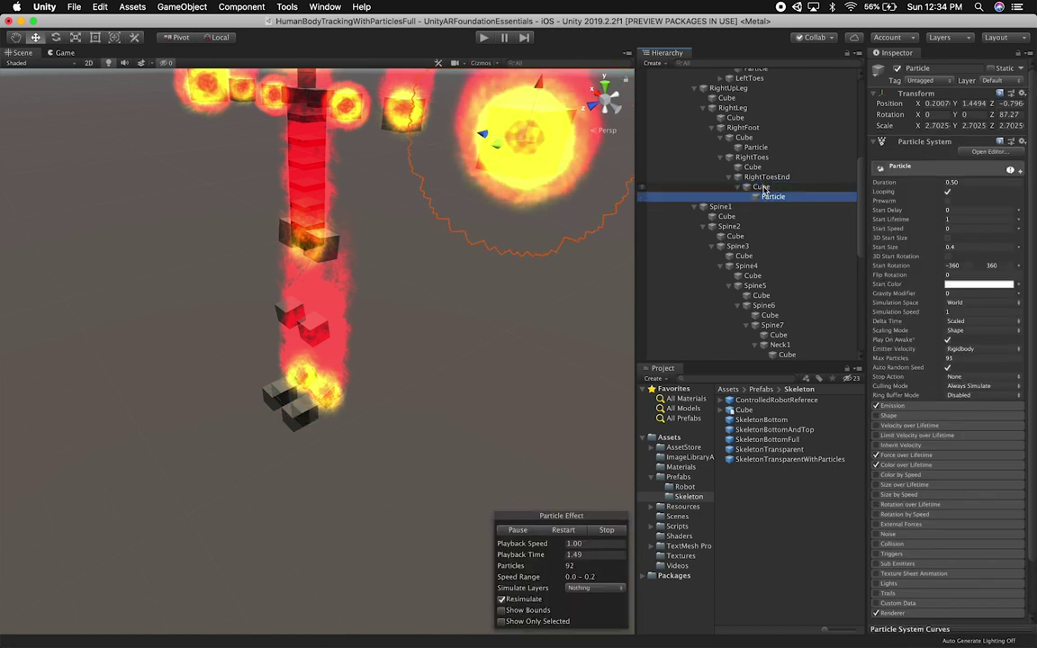
# Set the position of the RightToesEnd cube's Particle to 0, 0, 0
pyautogui.click(940, 104)
pyautogui.write('0')
pyautogui.press('Tab')
pyautogui.write('0')
pyautogui.press('Tab')
pyautogui.write('0')
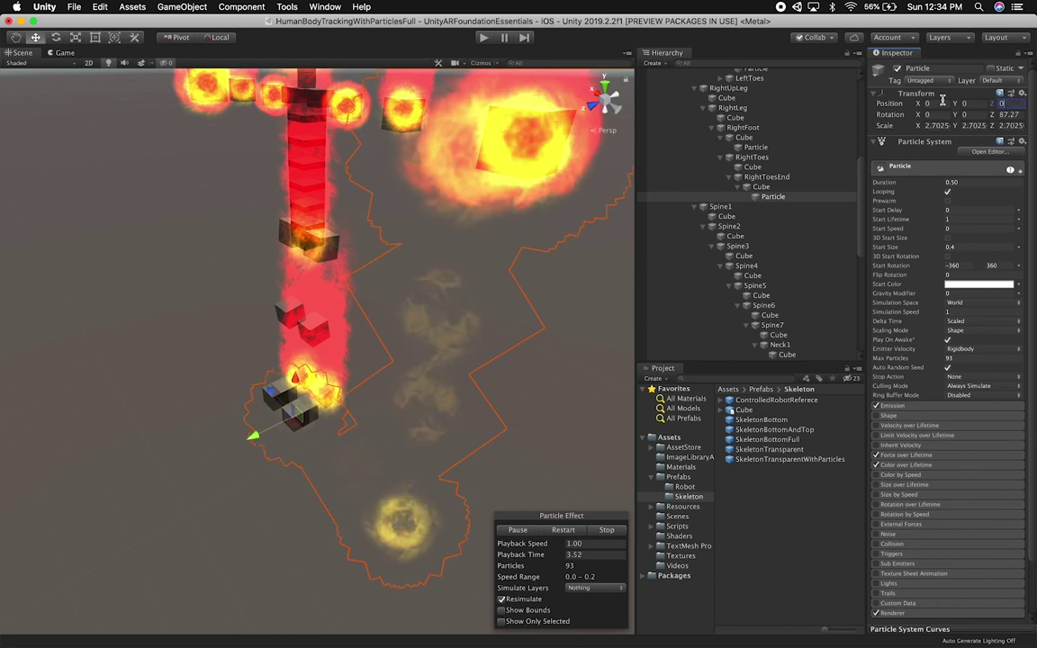
# Set the start size of the RightToesEnd cube's Particle to 0.2
pyautogui.keyDown('alt'); pyautogui.moveTo(335, 470); pyautogui.dragTo(369, 428); pyautogui.keyUp('alt')
pyautogui.click(972, 246)
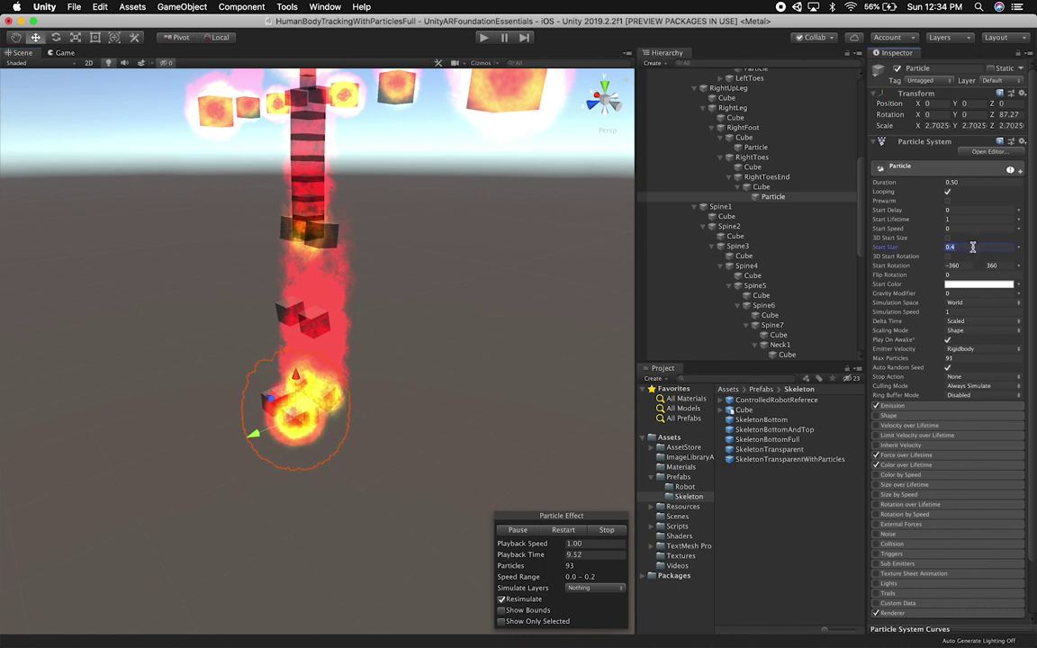
pyautogui.write('0.2')
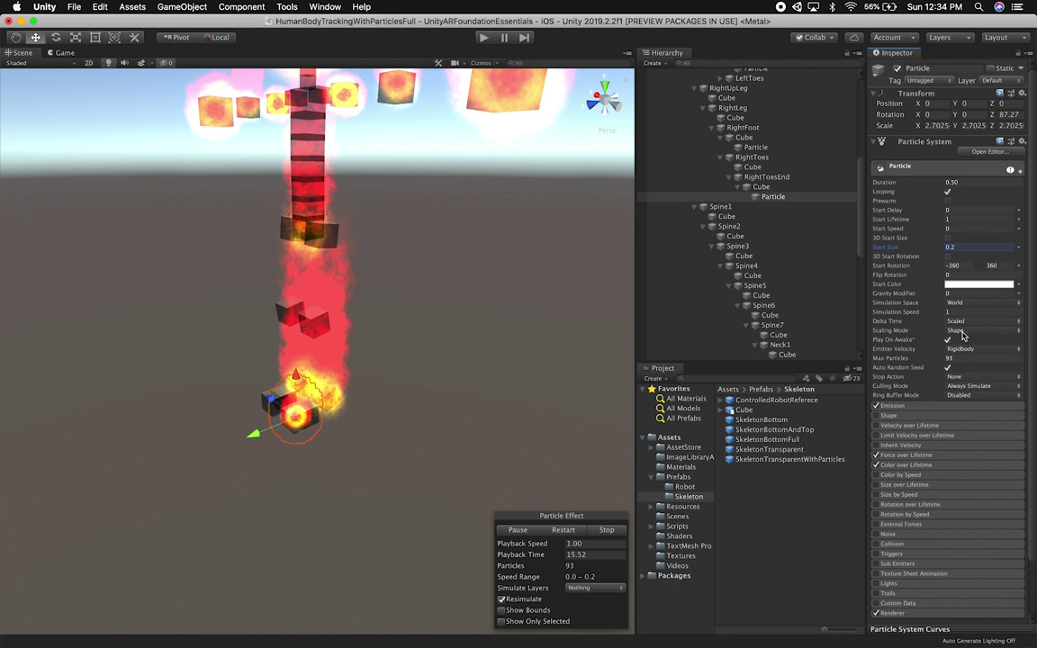
# Set the Force over Lifetime of the RightToesEnd cube's Particle to 0, 0.4, 0
pyautogui.click(891, 456)
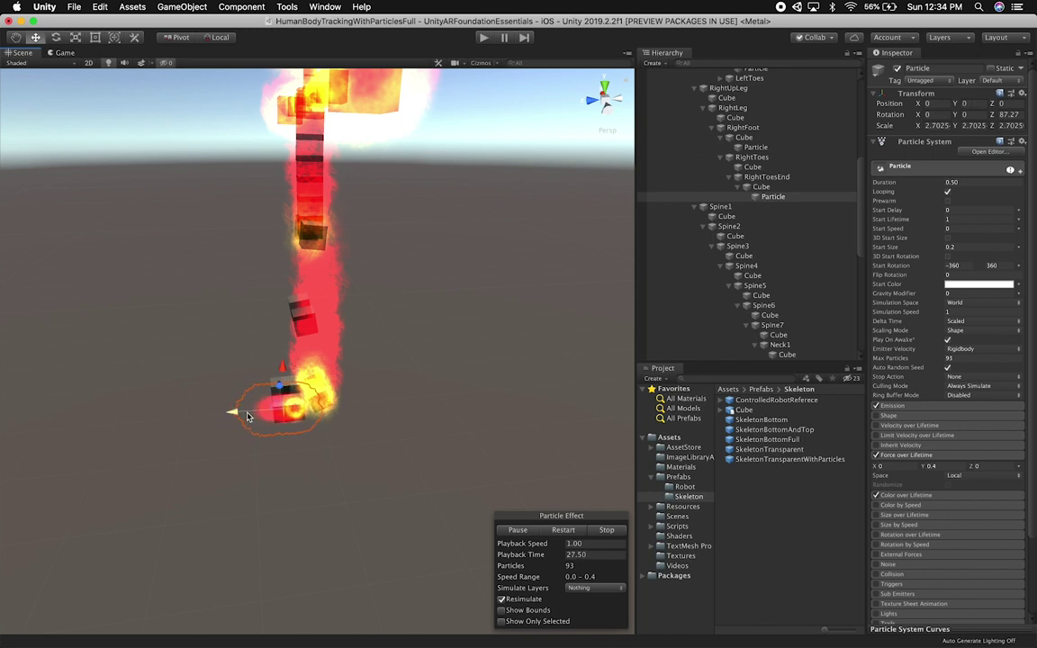
pyautogui.keyDown('alt'); pyautogui.moveTo(414, 407); pyautogui.dragTo(271, 469); pyautogui.keyUp('alt')
# Copy the RightToesEnd cube's Particle and paste it as a child of the LeftToesEnd cube
pyautogui.click(760, 187)
pyautogui.click(764, 197)
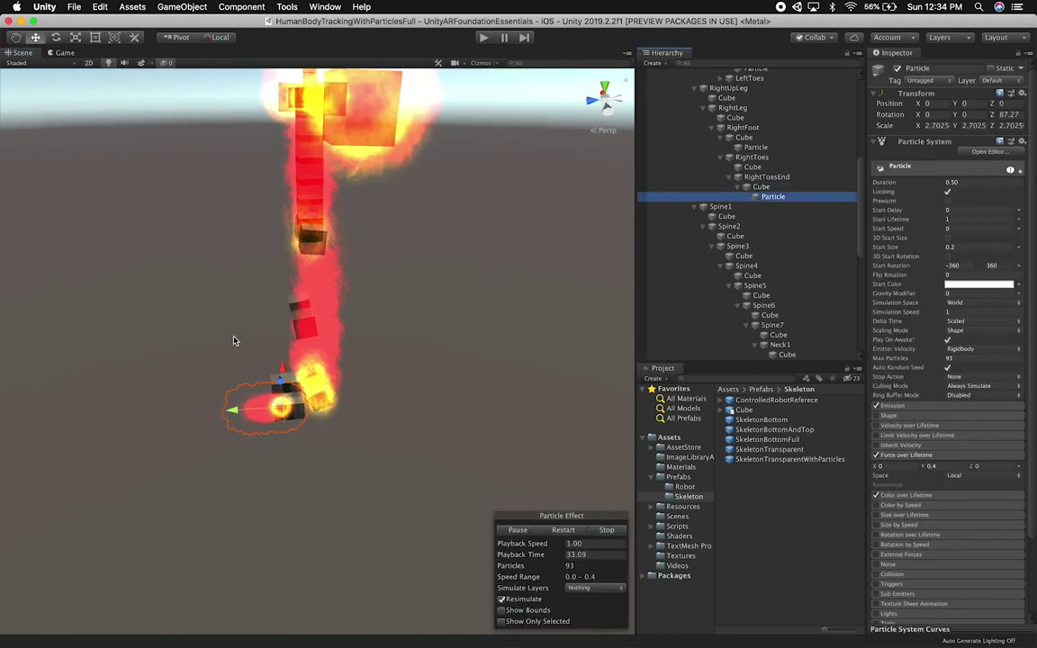
pyautogui.keyDown('alt'); pyautogui.moveTo(233, 340); pyautogui.dragTo(421, 367); pyautogui.keyUp('alt')
pyautogui.click(272, 417)
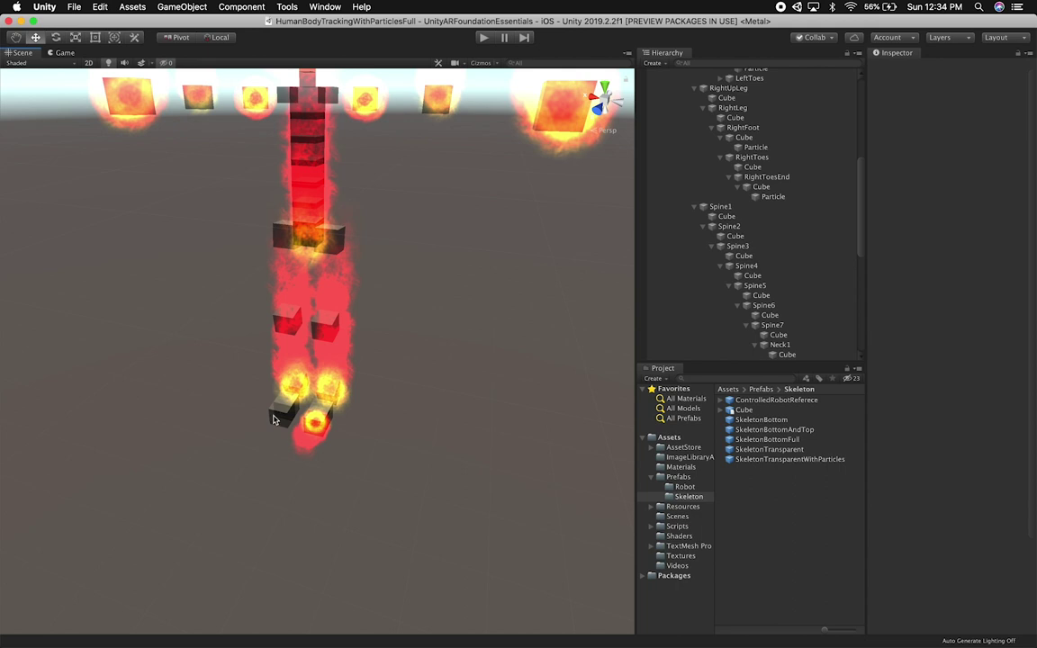
pyautogui.click(741, 108)
pyautogui.click(765, 117)
pyautogui.moveTo(764, 109); pyautogui.dragTo(778, 114)
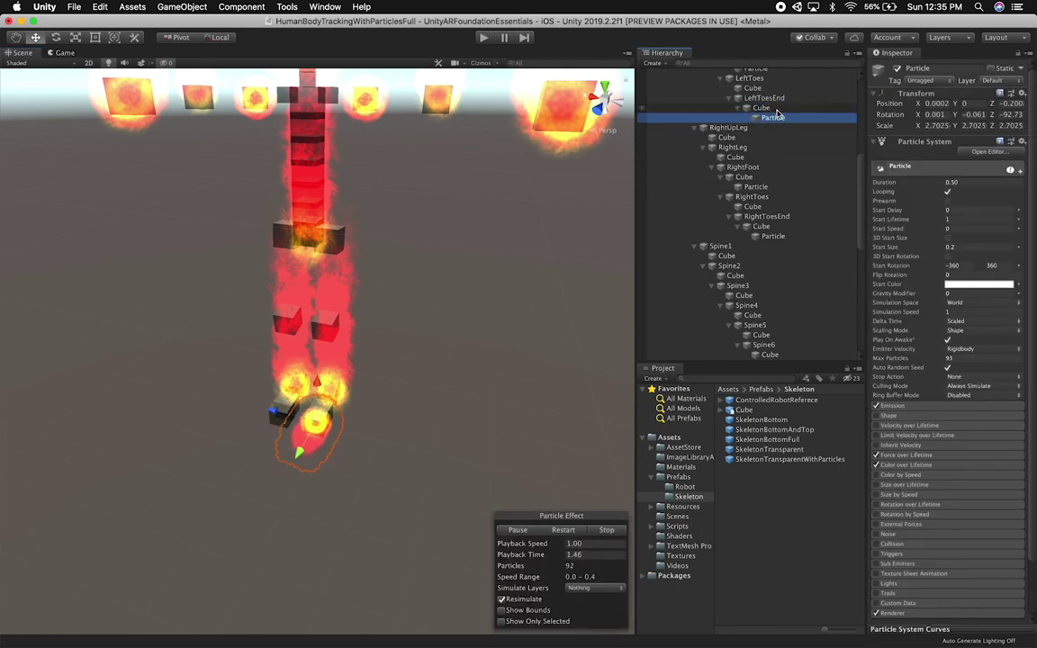
# Set the position of the LeftToesEnd cube's Particle to 0, 0, 0
pyautogui.click(943, 96)
pyautogui.click(939, 107)
pyautogui.click(940, 107)
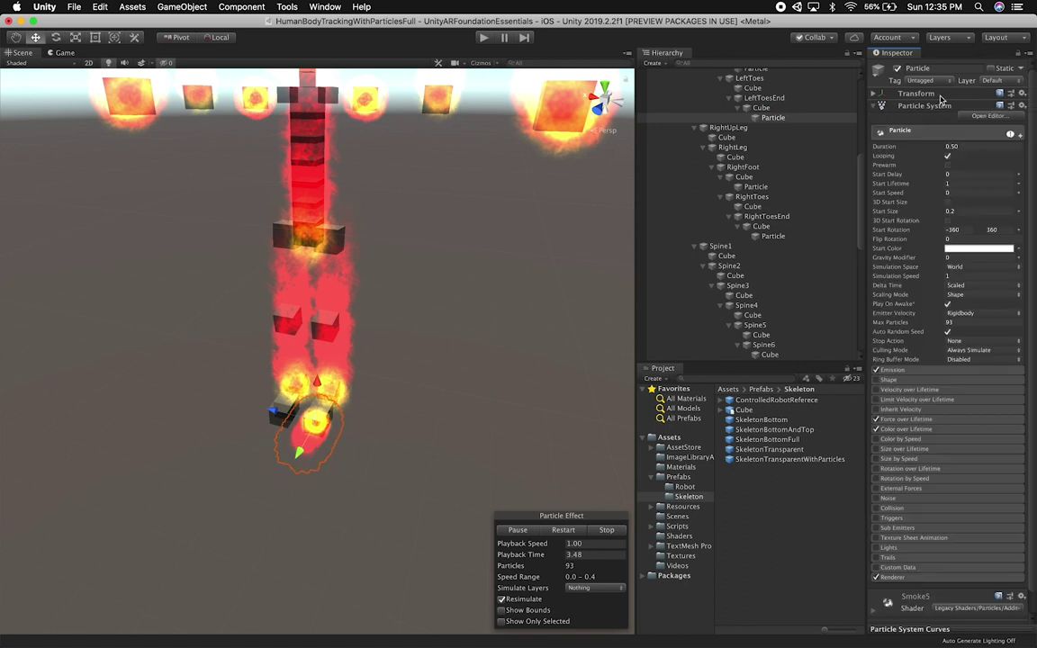
pyautogui.click(939, 96)
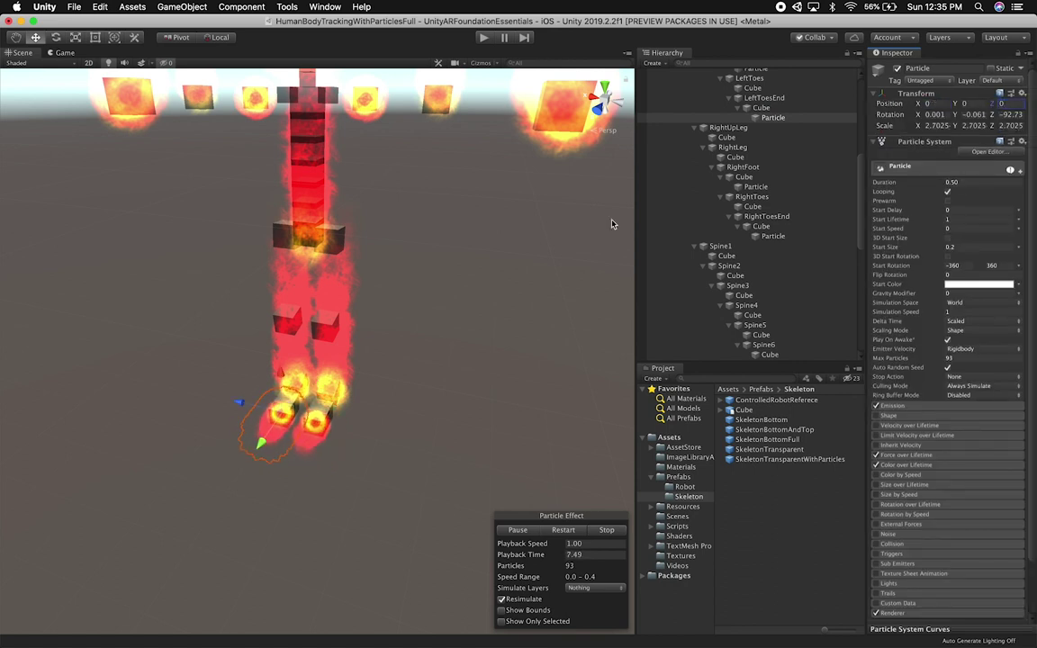
pyautogui.keyDown('alt'); pyautogui.moveTo(318, 439); pyautogui.dragTo(150, 441); pyautogui.keyUp('alt')
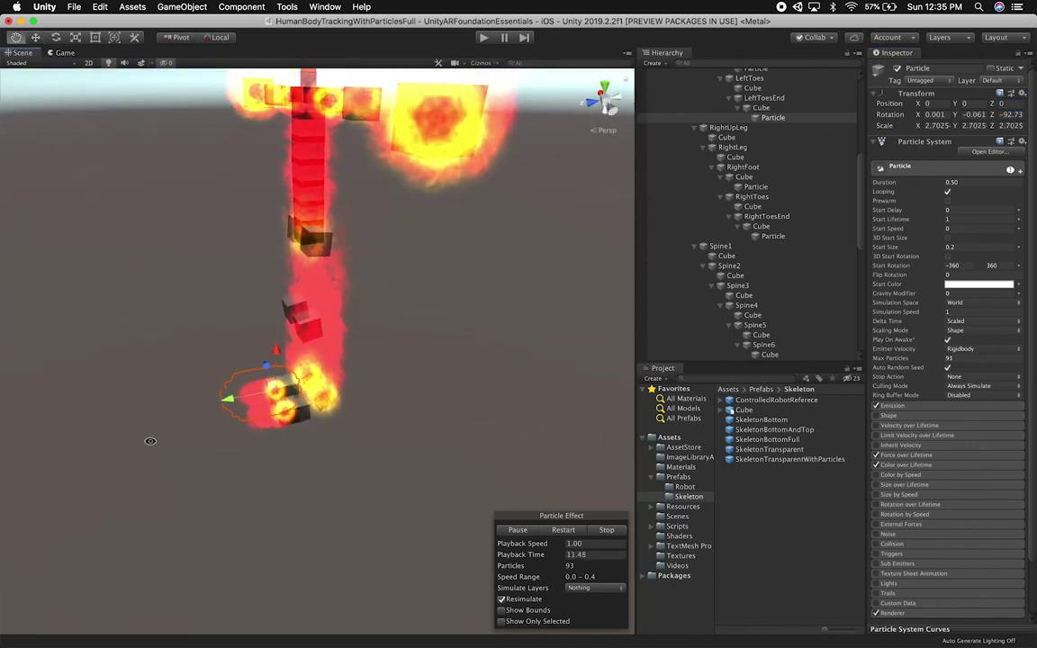
# Select both toe-end Particles in the scene and shift them together along the feet to about X -0.07, Y 0.003
pyautogui.click(258, 427)
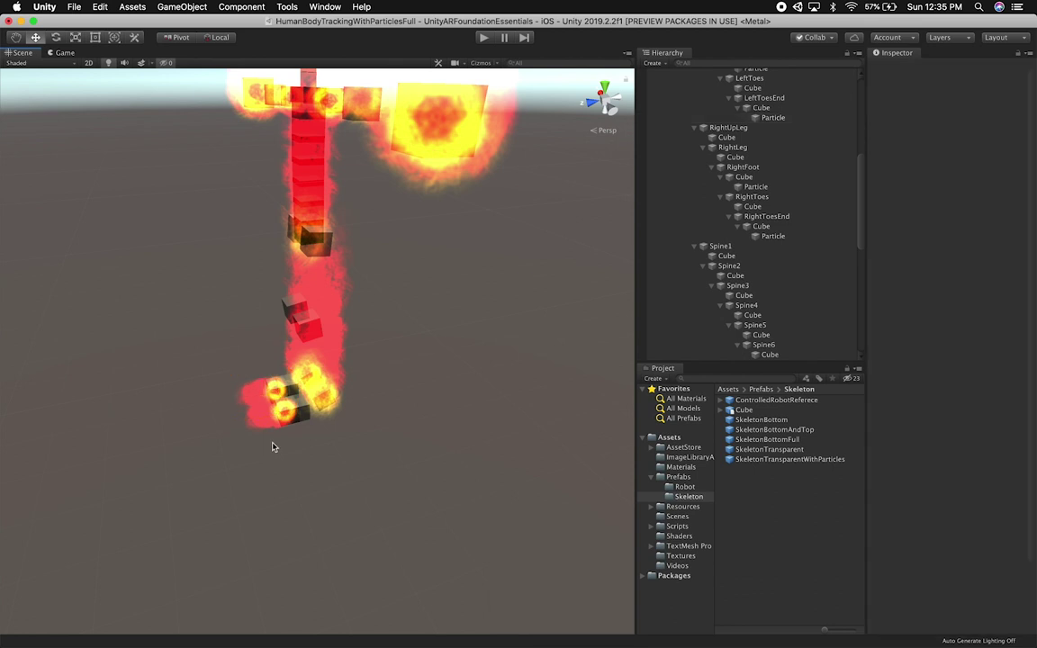
pyautogui.keyDown('alt'); pyautogui.moveTo(234, 370); pyautogui.dragTo(362, 476); pyautogui.keyUp('alt')
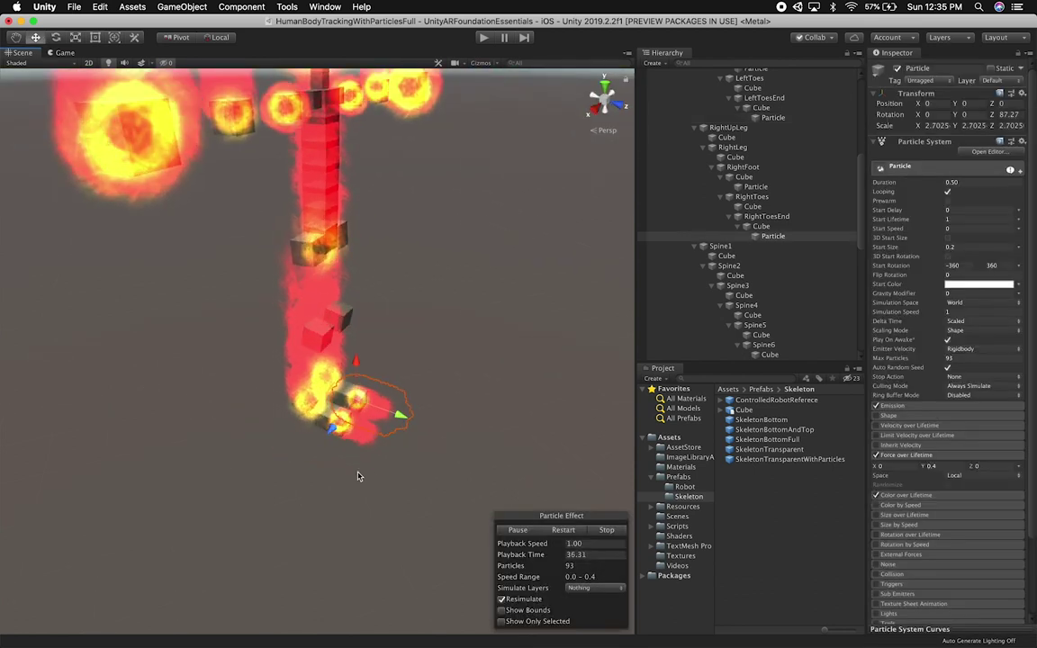
pyautogui.keyDown('shift'); pyautogui.click(353, 444); pyautogui.keyUp('shift')
pyautogui.keyDown('alt'); pyautogui.moveTo(421, 440); pyautogui.dragTo(356, 455); pyautogui.keyUp('alt')
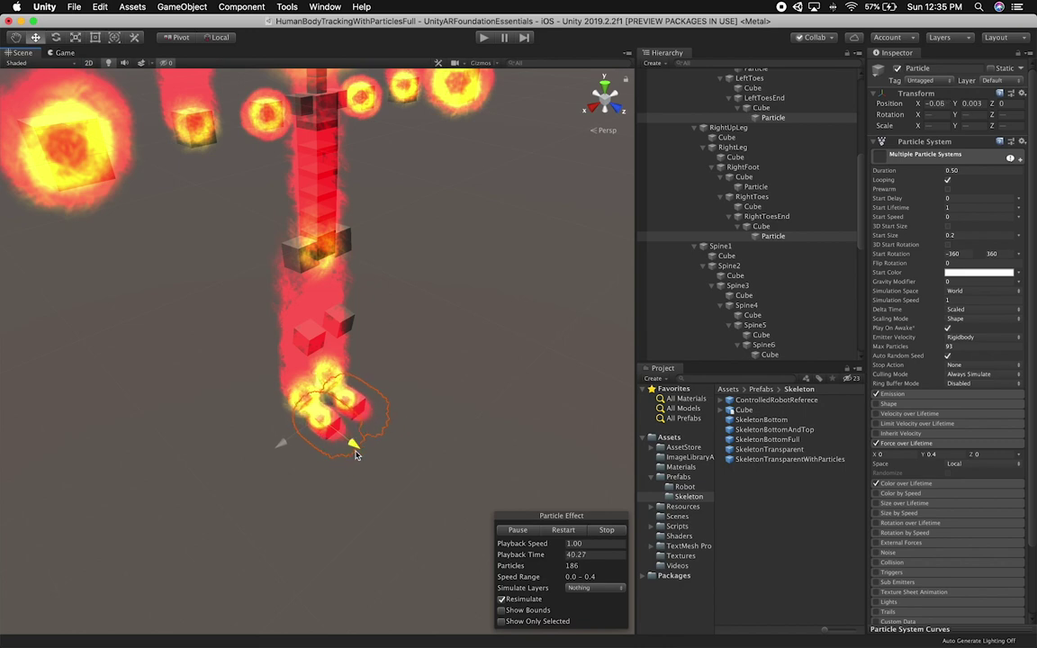
pyautogui.keyDown('alt'); pyautogui.moveTo(423, 392); pyautogui.dragTo(328, 352); pyautogui.keyUp('alt')
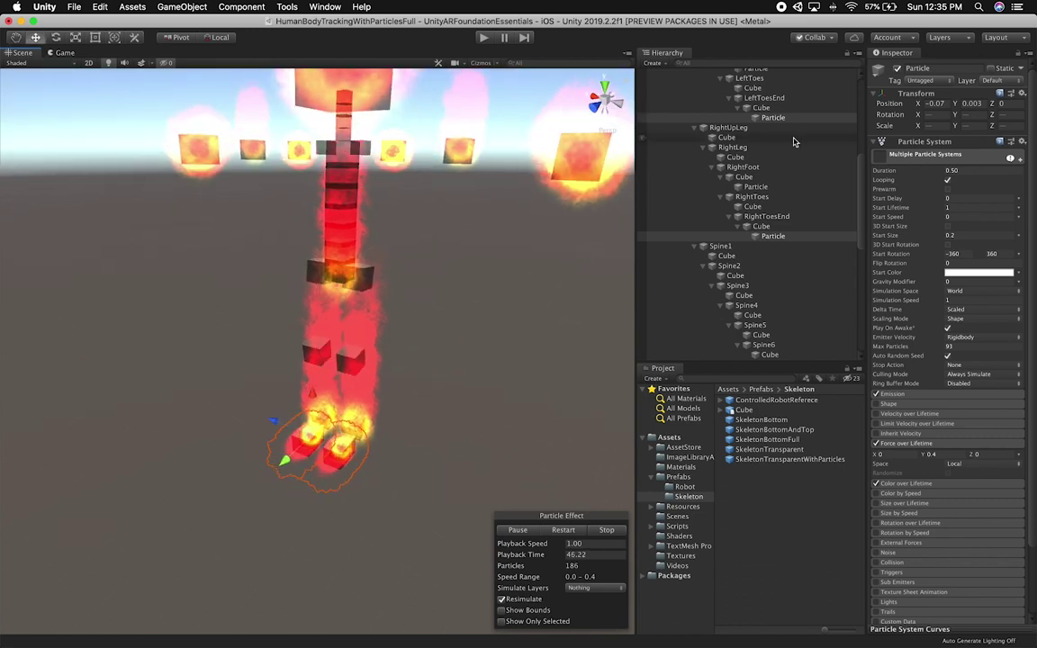
# Filter the scene hierarchy by "particle" and step through the listed Particle objects
pyautogui.scroll(5, 783, 108)
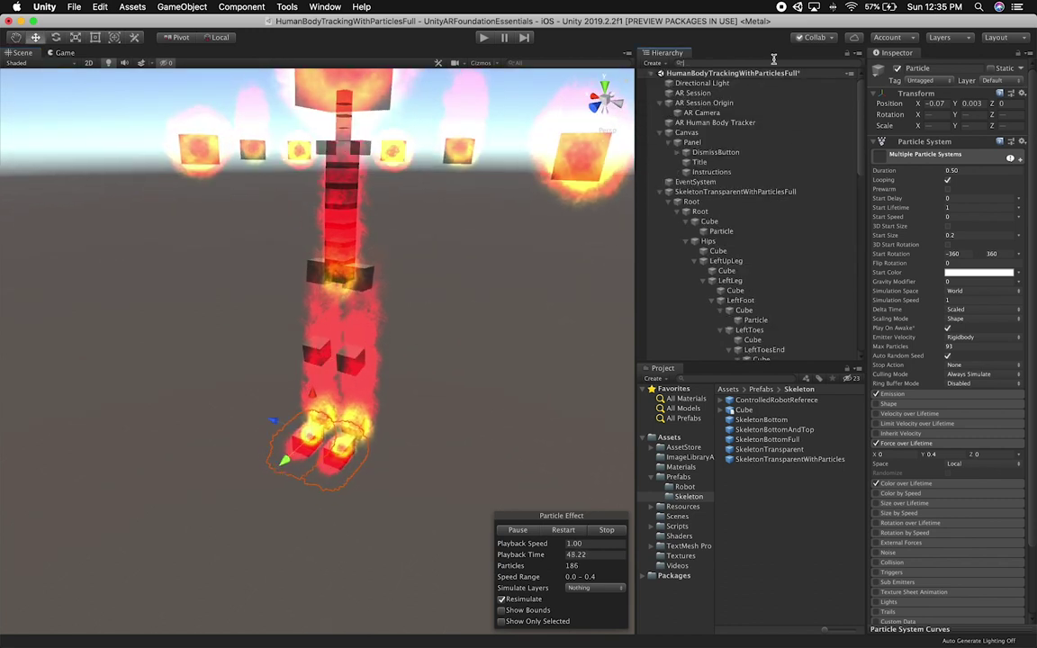
pyautogui.click(773, 58)
pyautogui.write('particle')
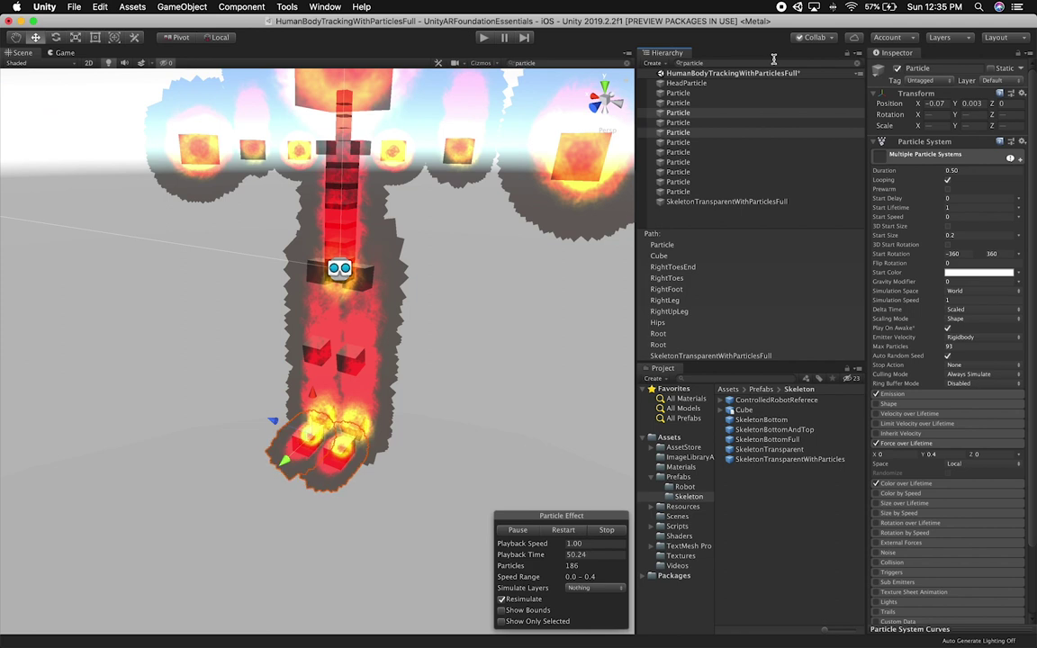
pyautogui.click(715, 94)
pyautogui.press('Down')
pyautogui.press('Down')
pyautogui.press('Down')
pyautogui.press('Down')
pyautogui.press('Down')
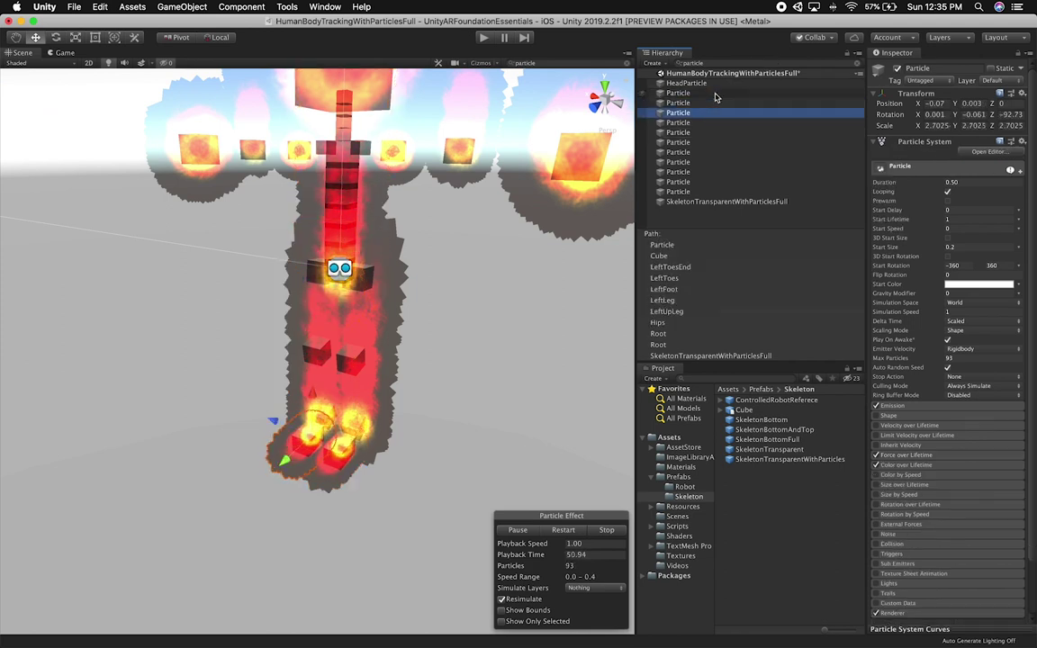
pyautogui.press('Up')
pyautogui.press('Up')
pyautogui.press('Up')
pyautogui.press('Up')
pyautogui.press('Up')
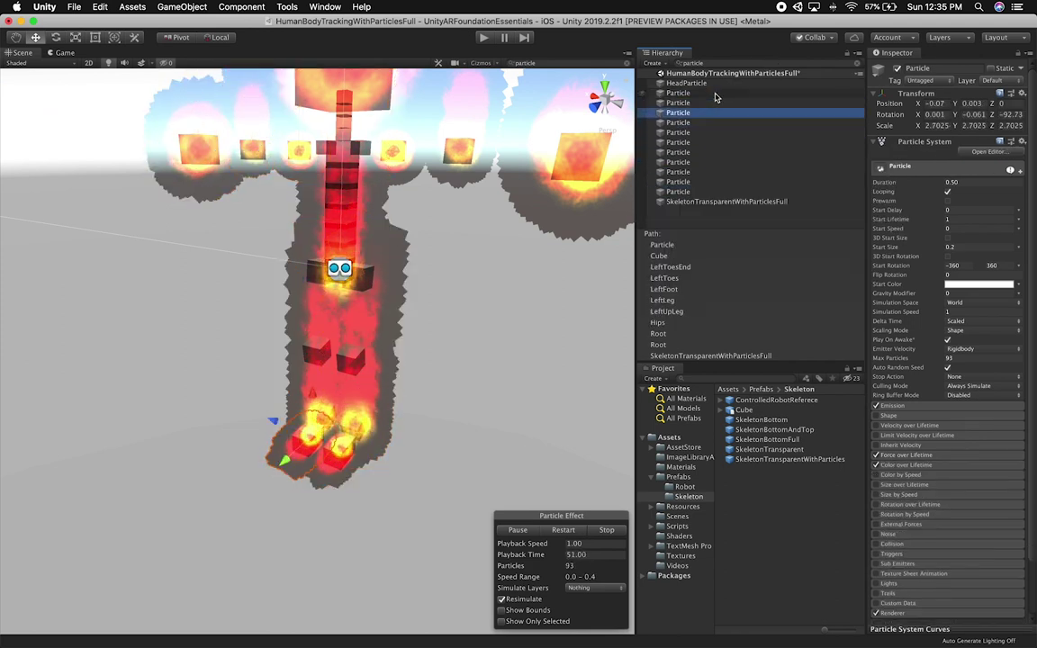
# Select all Particle objects except HeadParticle and set their scale to 1, 1, 1
pyautogui.keyDown('shift'); pyautogui.click(687, 191); pyautogui.keyUp('shift')
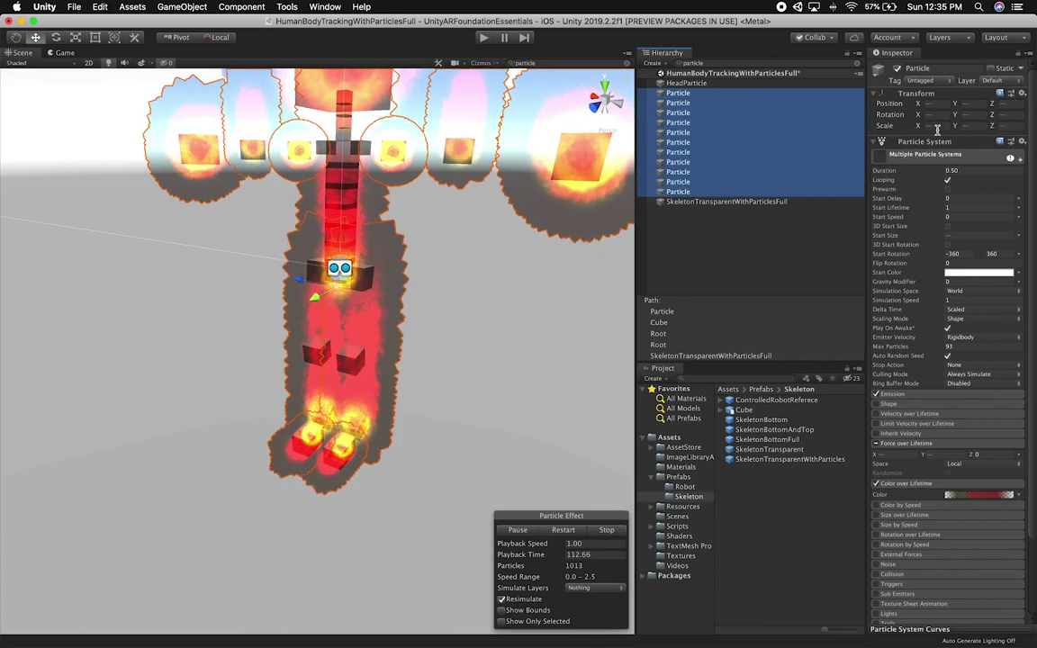
pyautogui.click(935, 127)
pyautogui.write('1')
pyautogui.click(969, 127)
pyautogui.write('1')
pyautogui.click(1010, 126)
pyautogui.write('1')
pyautogui.keyDown('alt'); pyautogui.moveTo(326, 245); pyautogui.dragTo(511, 291); pyautogui.keyUp('alt')
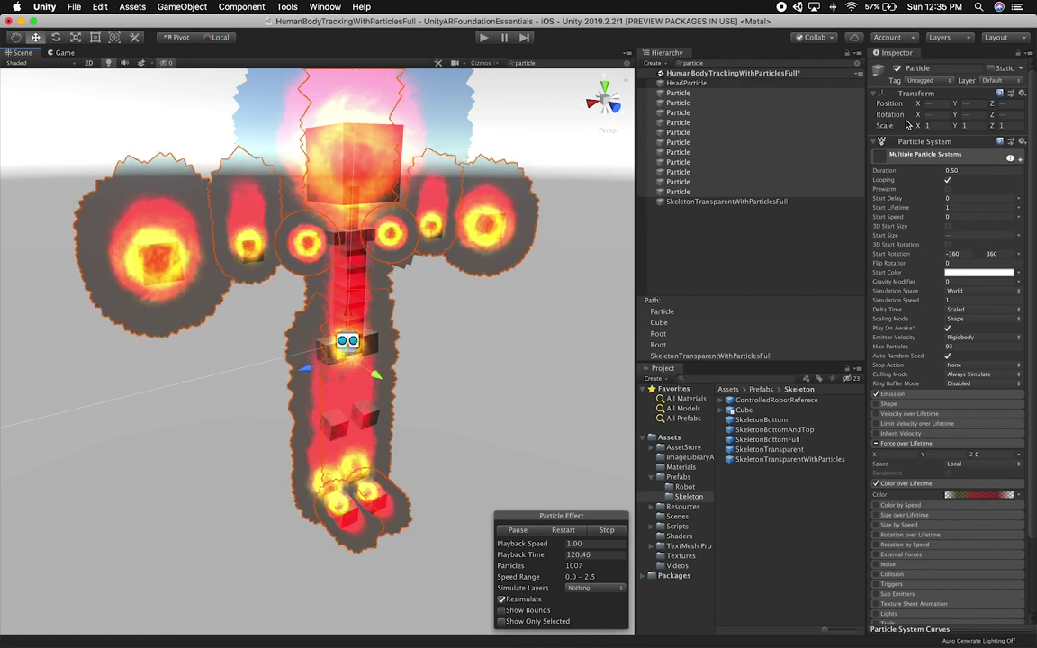
# Try a rotation of 0, 0, 0 on all selected Particles and undo it
pyautogui.click(937, 114)
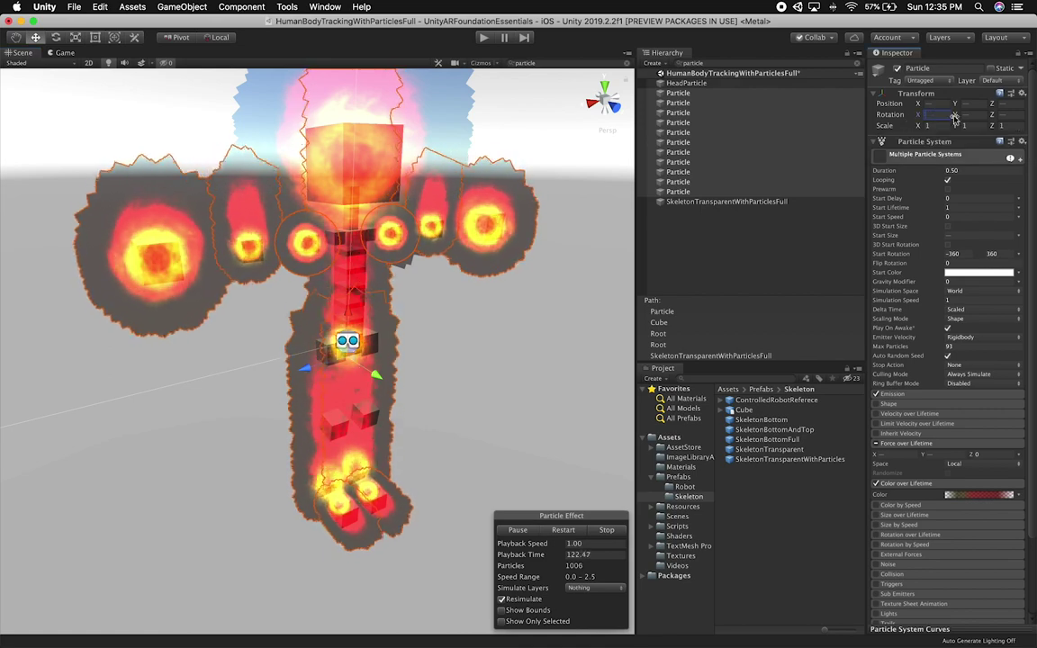
pyautogui.write('0')
pyautogui.press('Tab')
pyautogui.write('0')
pyautogui.press('Tab')
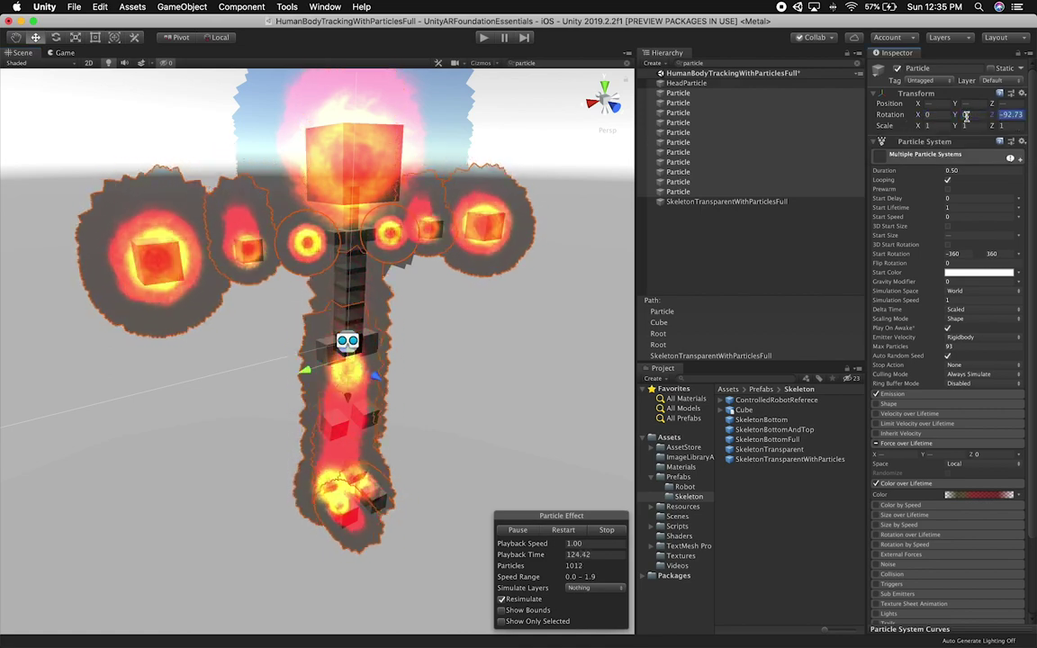
pyautogui.write('0')
pyautogui.press('Tab')
pyautogui.moveTo(991, 114); pyautogui.dragTo(886, 142)
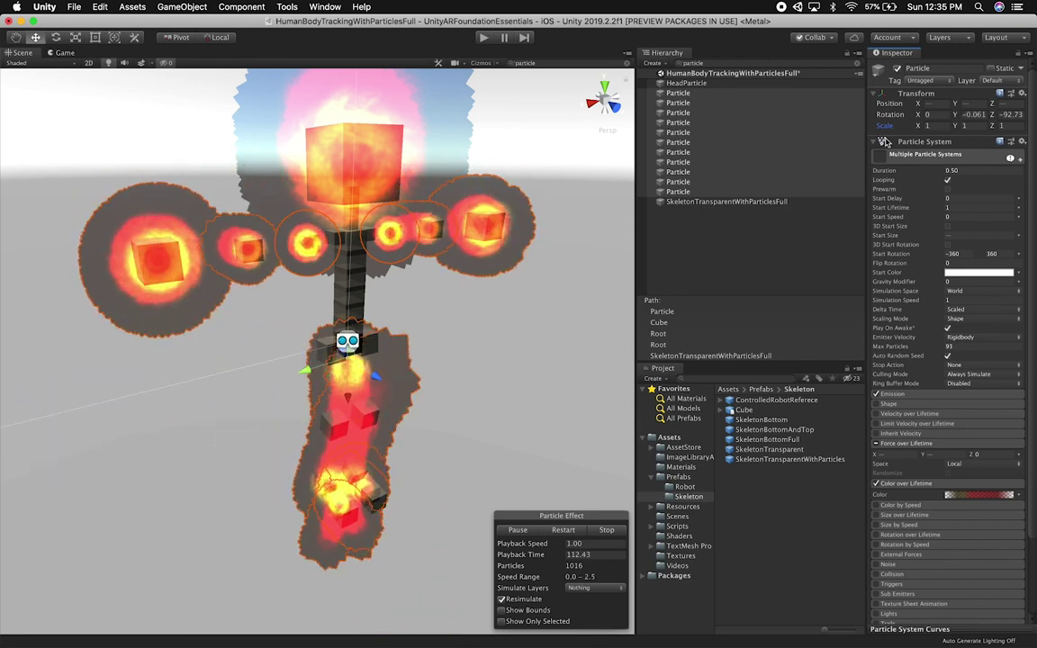
pyautogui.press('super+z')
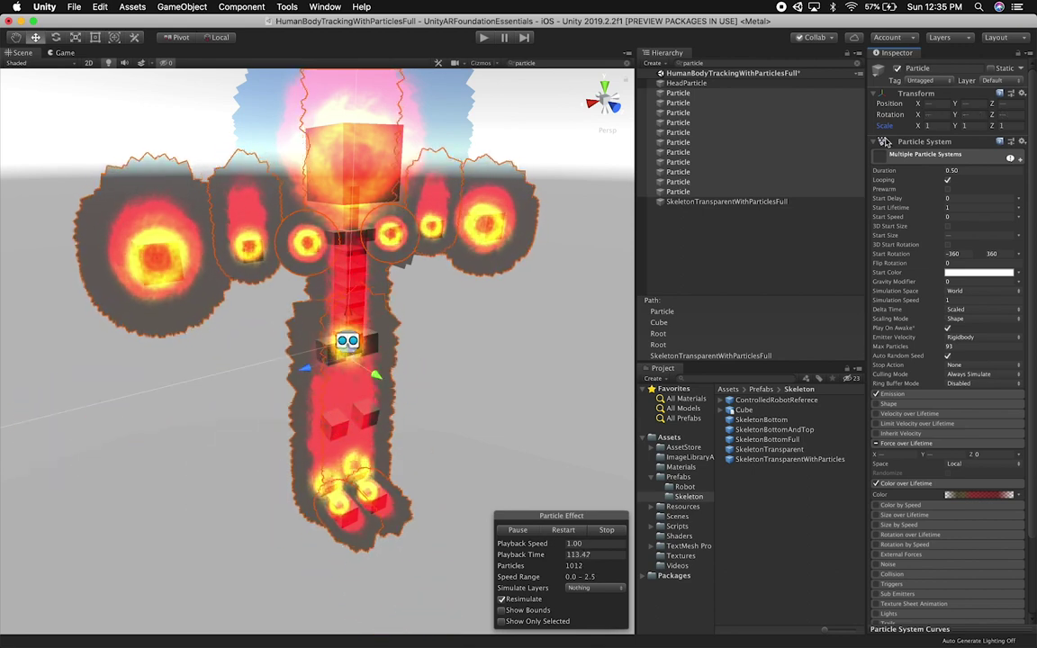
# Clear the hierarchy filter and set the albedo alpha of the LeftToesEnd cube's Transparancy material to 0
pyautogui.keyDown('alt'); pyautogui.moveTo(530, 305); pyautogui.dragTo(367, 329); pyautogui.keyUp('alt')
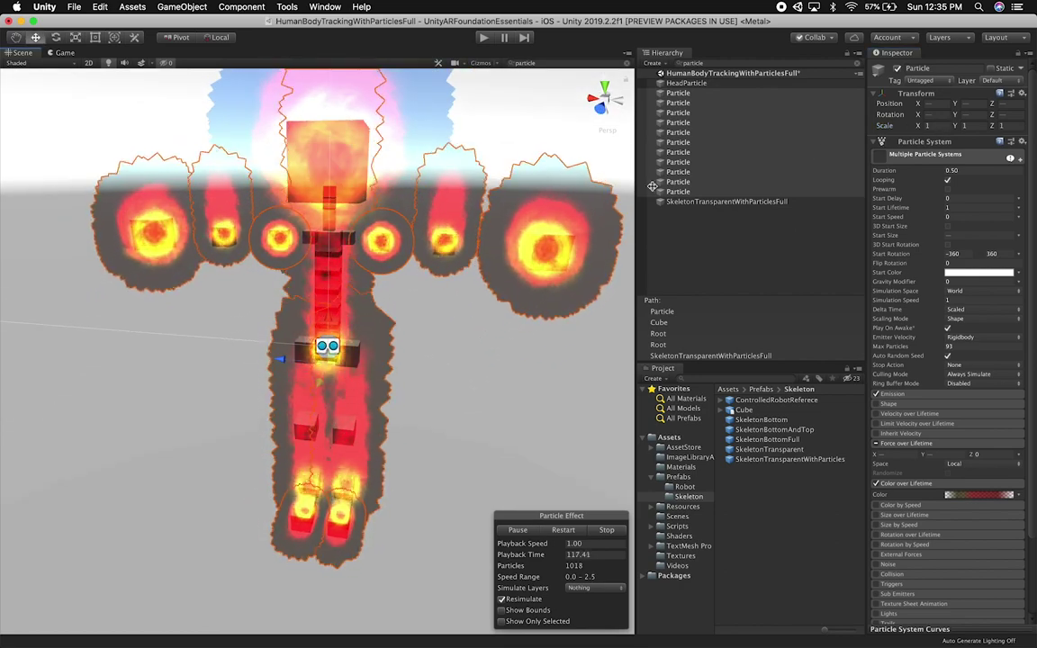
pyautogui.keyDown('alt'); pyautogui.moveTo(126, 365); pyautogui.dragTo(363, 416); pyautogui.keyUp('alt')
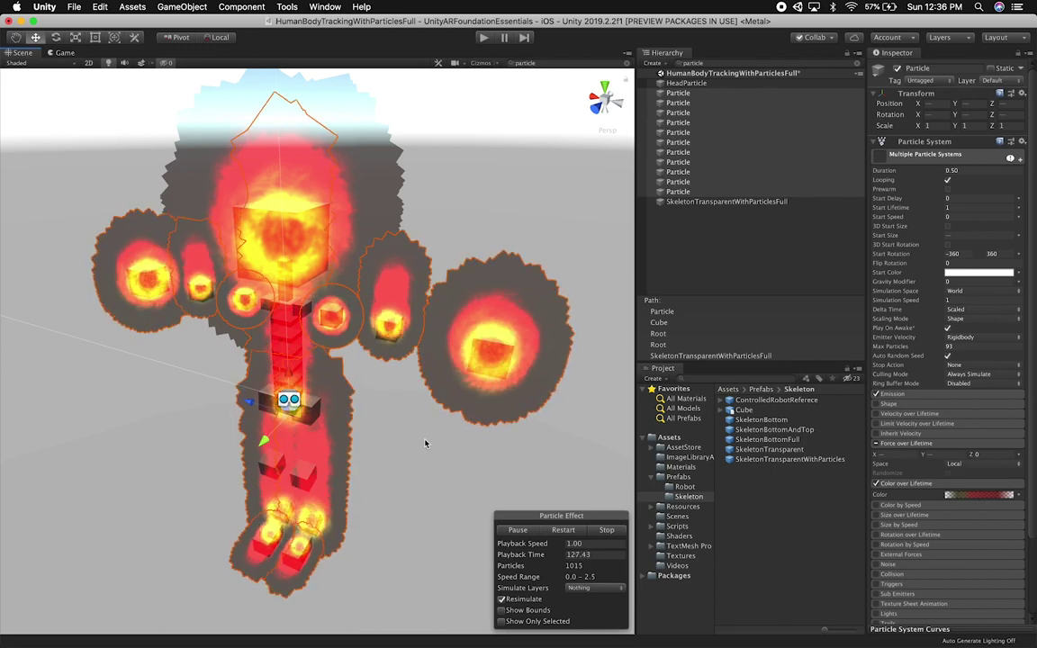
pyautogui.click(681, 121)
pyautogui.moveTo(706, 62); pyautogui.dragTo(633, 64)
pyautogui.click(627, 62)
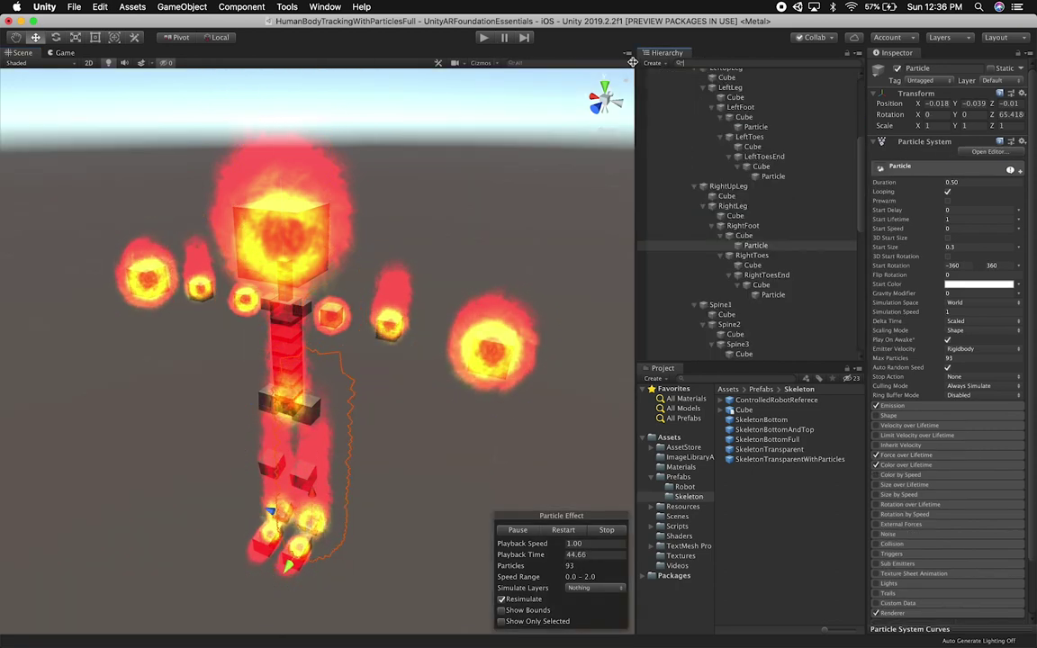
pyautogui.click(779, 166)
pyautogui.click(959, 232)
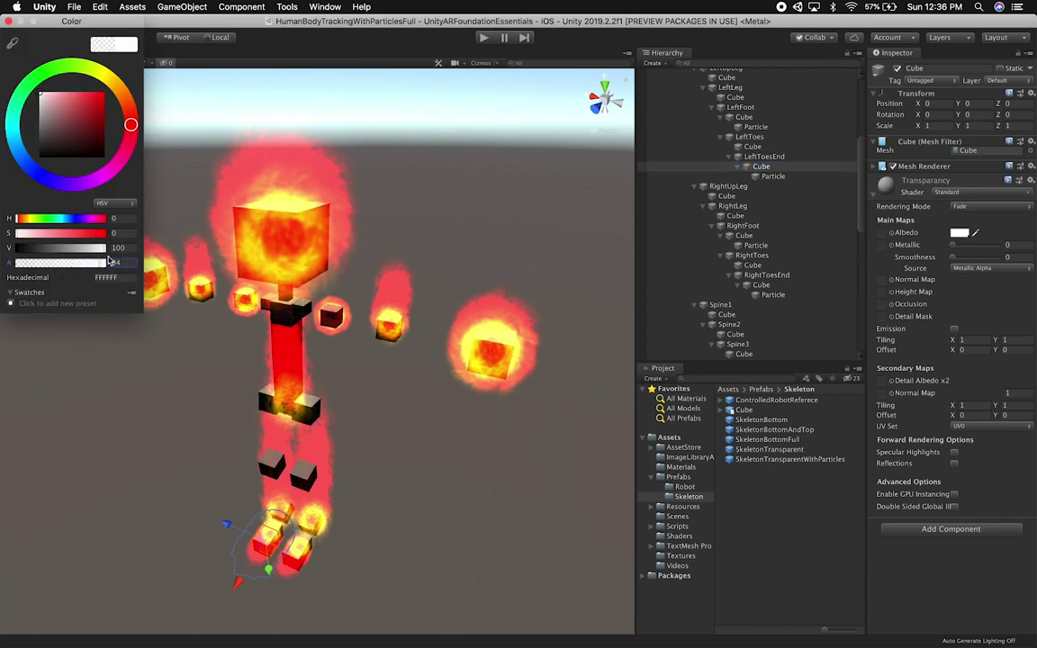
pyautogui.moveTo(58, 262); pyautogui.dragTo(2, 263)
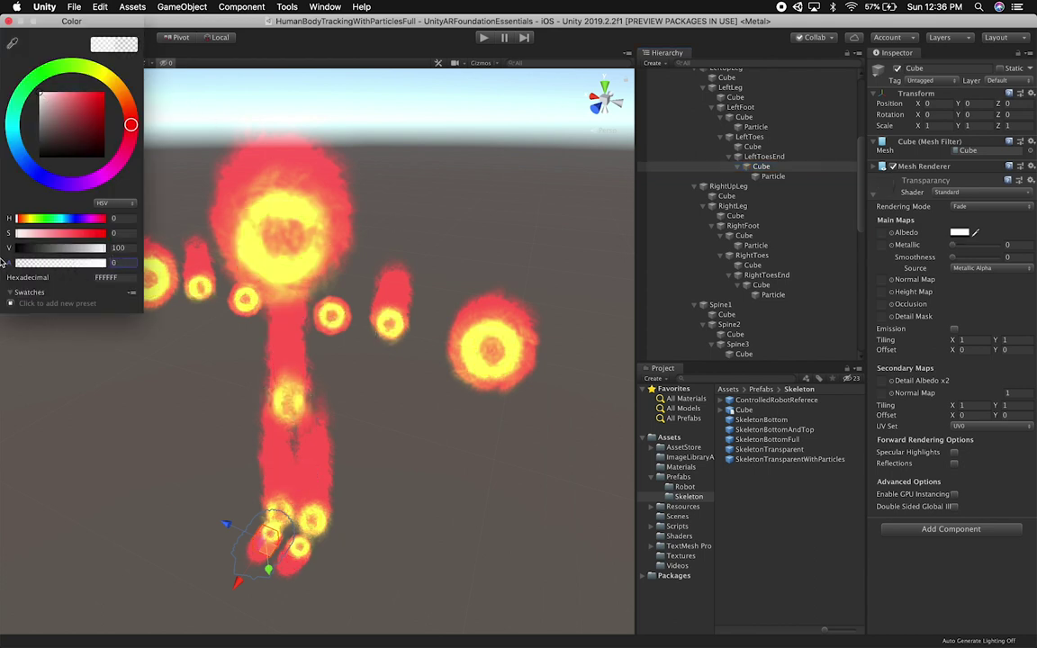
pyautogui.click(8, 21)
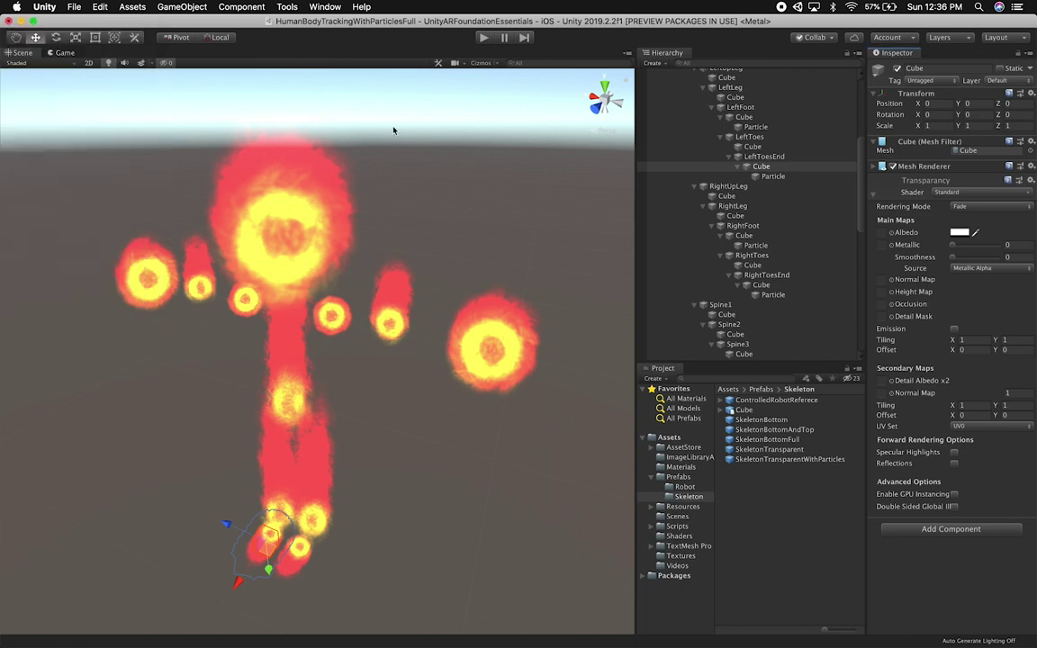
# Filter the hierarchy by "par", select all Particle objects except HeadParticle and examine the fire around the whole skeleton
pyautogui.click(697, 62)
pyautogui.write('par')
pyautogui.click(678, 93)
pyautogui.keyDown('shift'); pyautogui.click(684, 192); pyautogui.keyUp('shift')
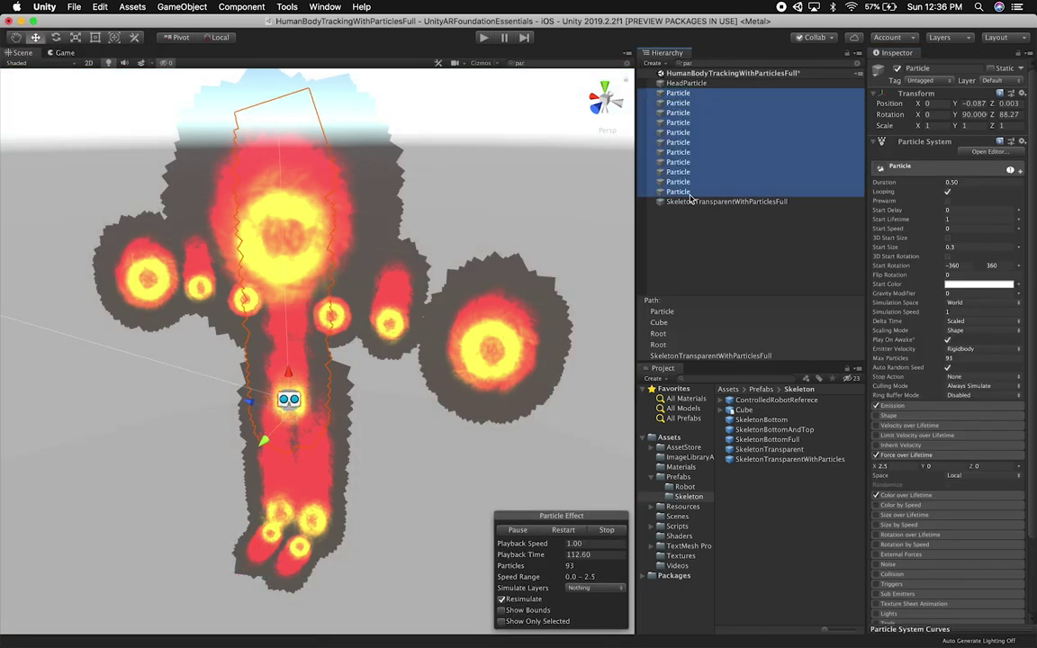
pyautogui.keyDown('alt'); pyautogui.moveTo(355, 312); pyautogui.dragTo(373, 364); pyautogui.keyUp('alt')
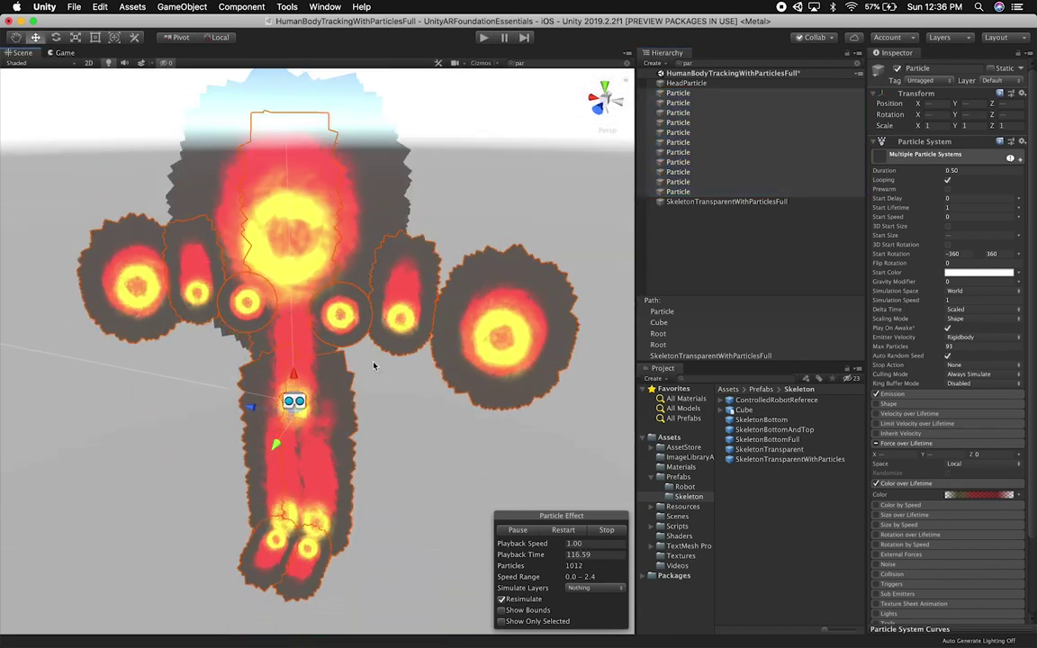
pyautogui.scroll(-5, 370, 364)
pyautogui.keyDown('alt'); pyautogui.moveTo(362, 407); pyautogui.dragTo(415, 366); pyautogui.keyUp('alt')
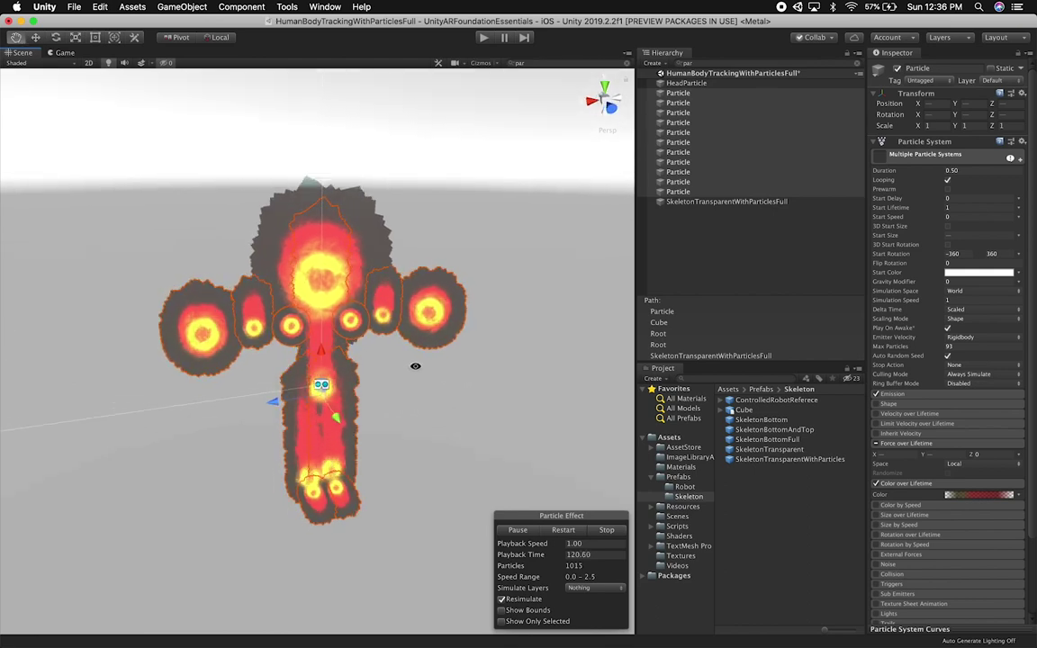
pyautogui.scroll(5, 446, 360)
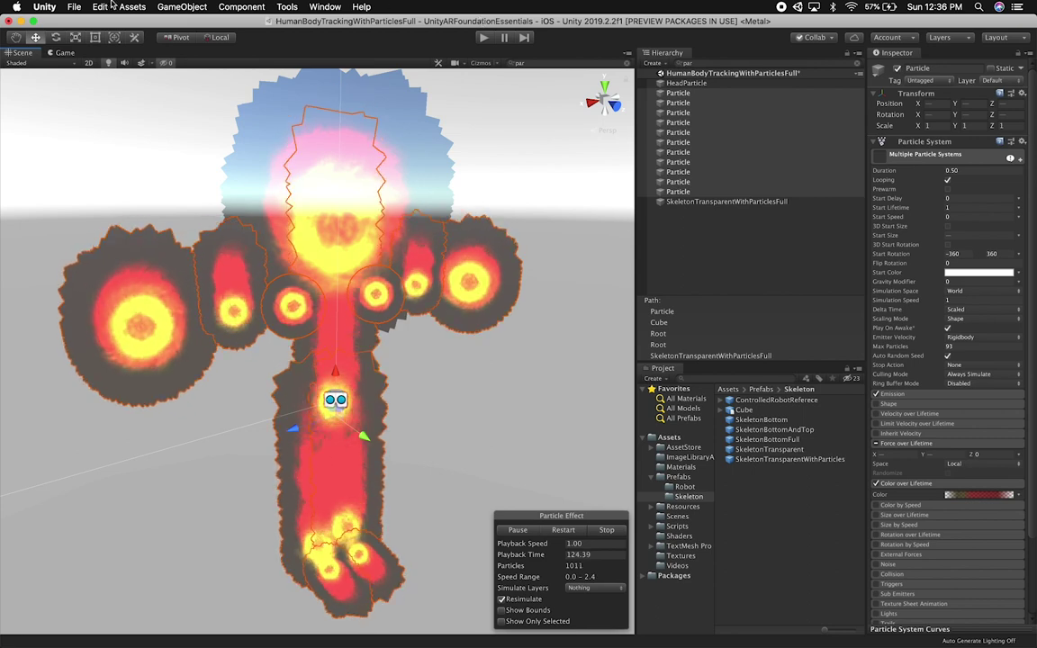
# Save the HumanBodyTrackingWithParticlesFull scene and open the build settings
pyautogui.click(74, 6)
pyautogui.press('Return')
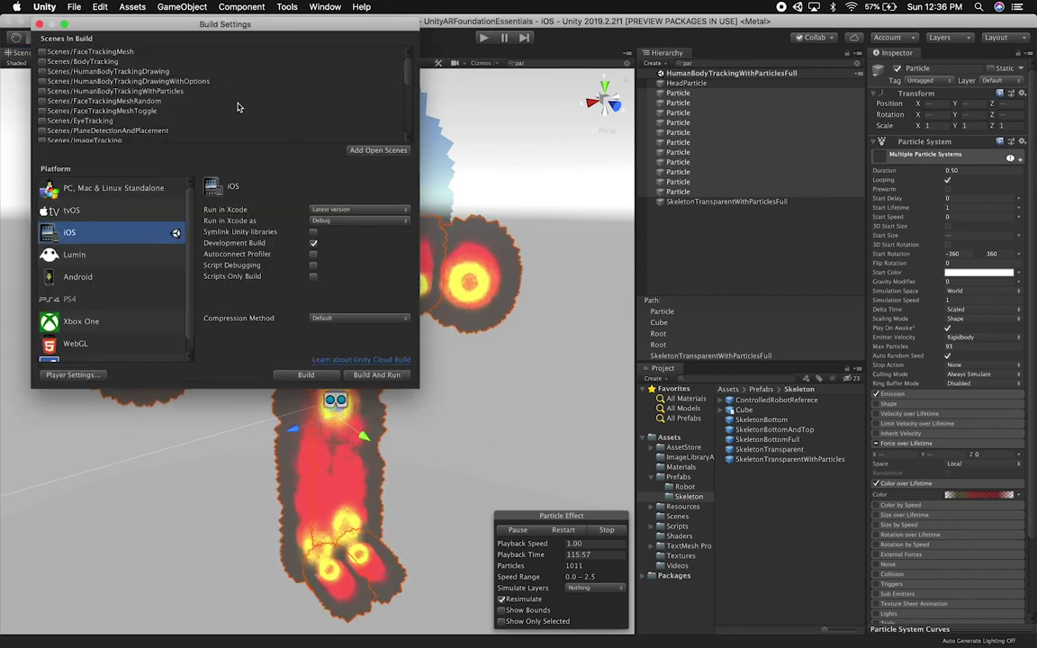
# Add the HumanBodyTrackingWithParticlesFull scene to the build and place it directly below HumanBodyTrackingWithParticles in the scene list
pyautogui.scroll(-8, 300, 102)
pyautogui.moveTo(145, 136); pyautogui.dragTo(179, 104)
pyautogui.scroll(5, 169, 109)
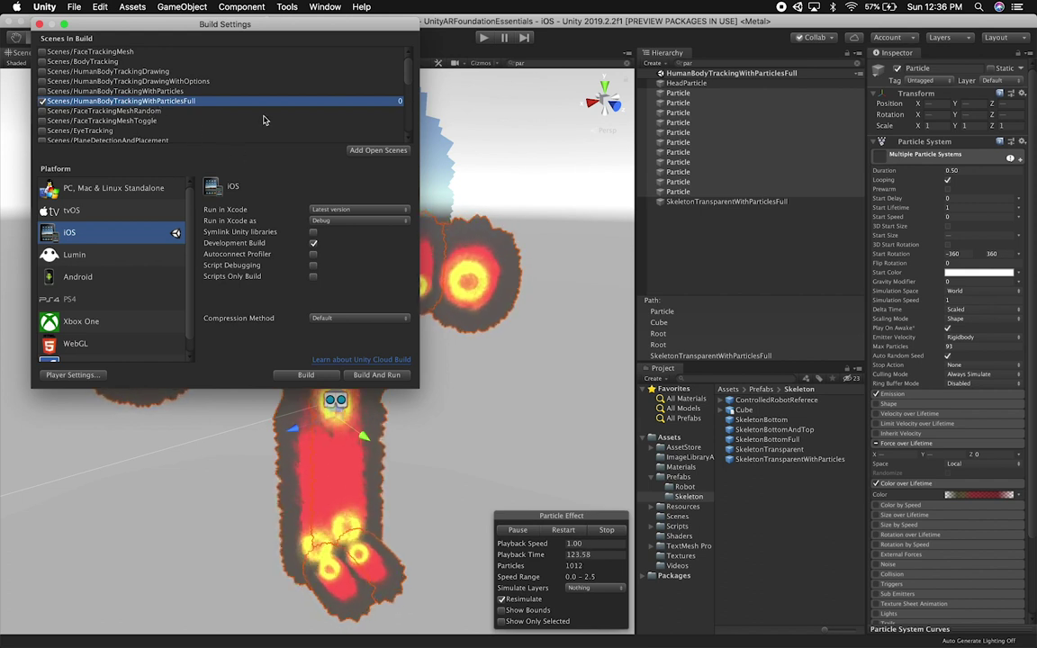
pyautogui.scroll(-10, 271, 116)
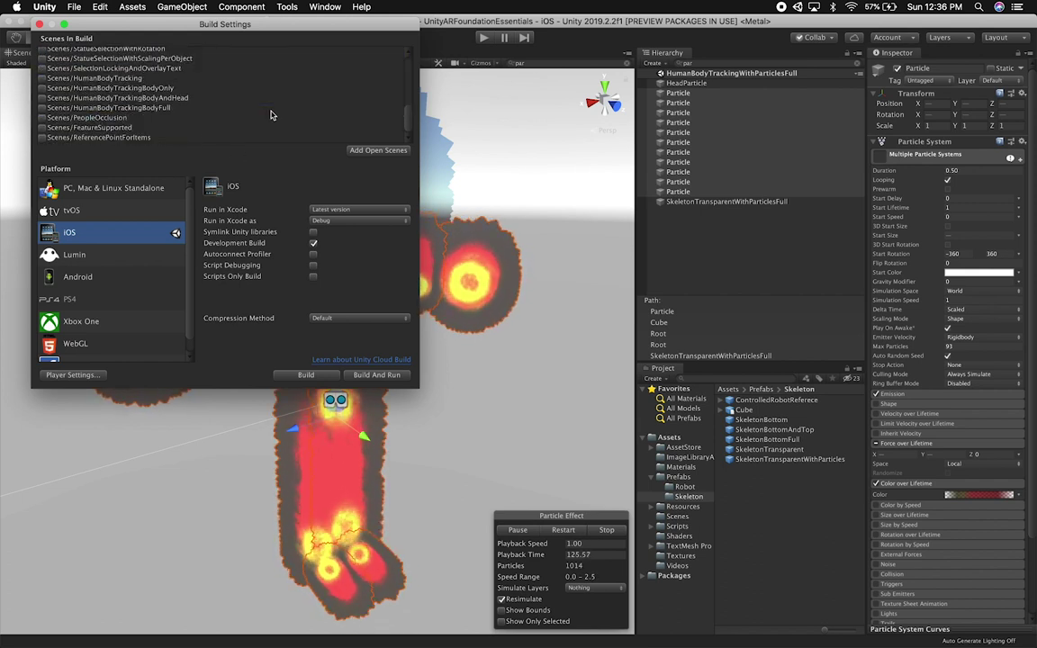
pyautogui.scroll(8, 244, 108)
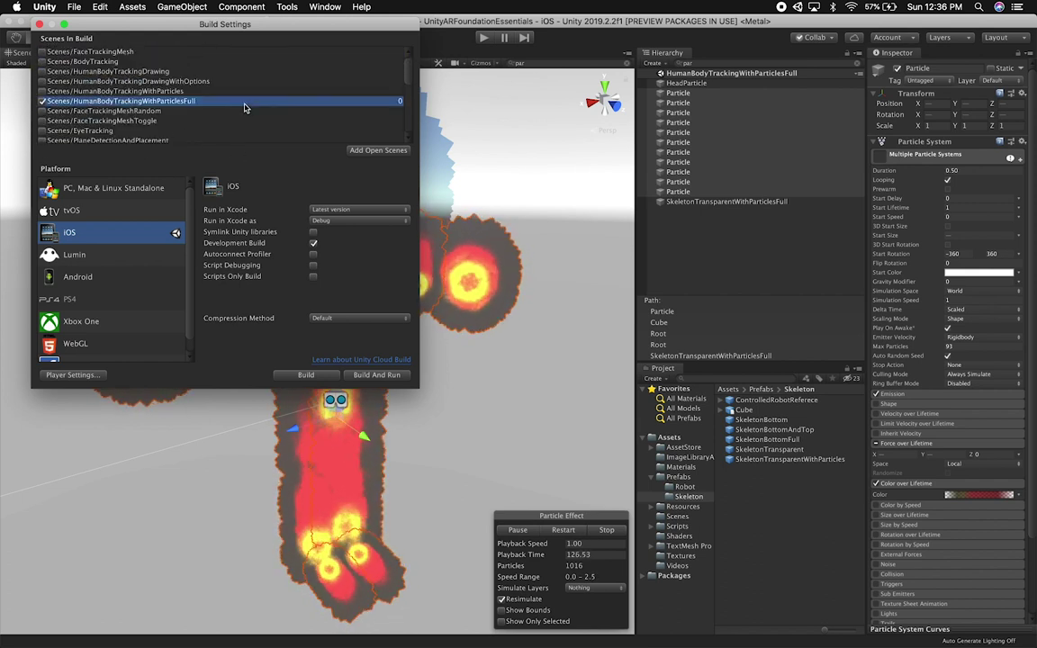
# Build the iOS project into the existing BodyTrackingDrawing folder on the Desktop
pyautogui.click(305, 375)
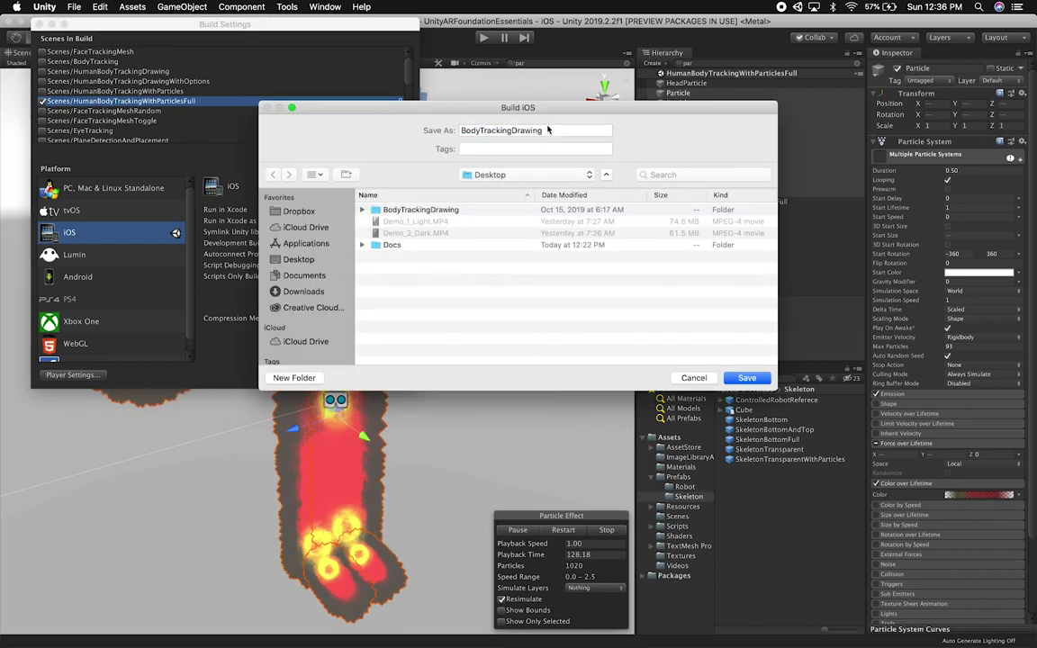
pyautogui.click(748, 378)
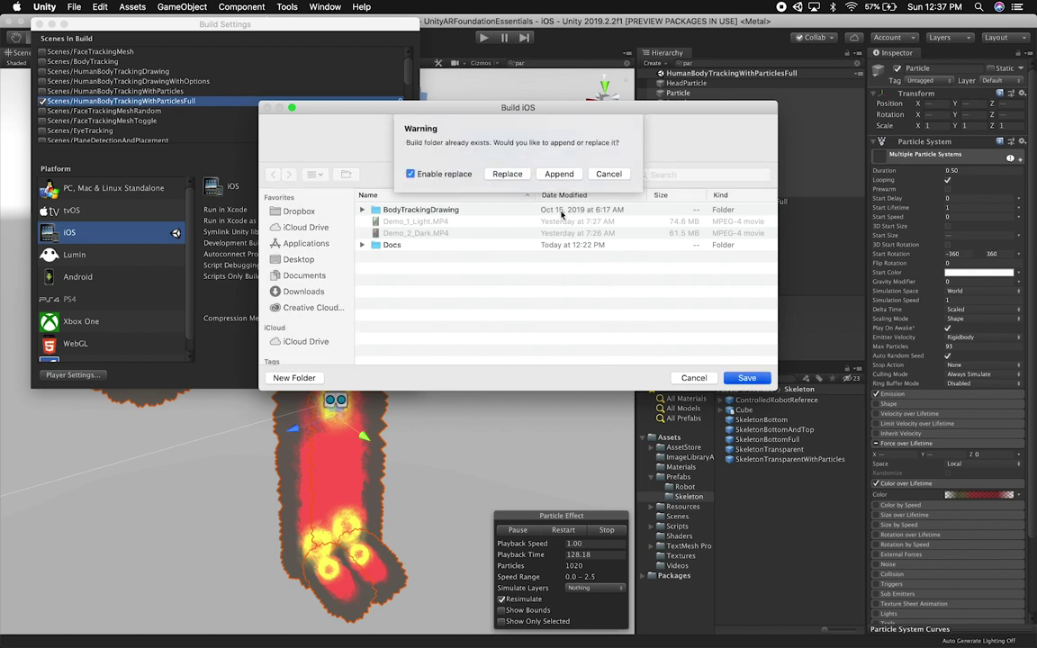
pyautogui.click(507, 174)
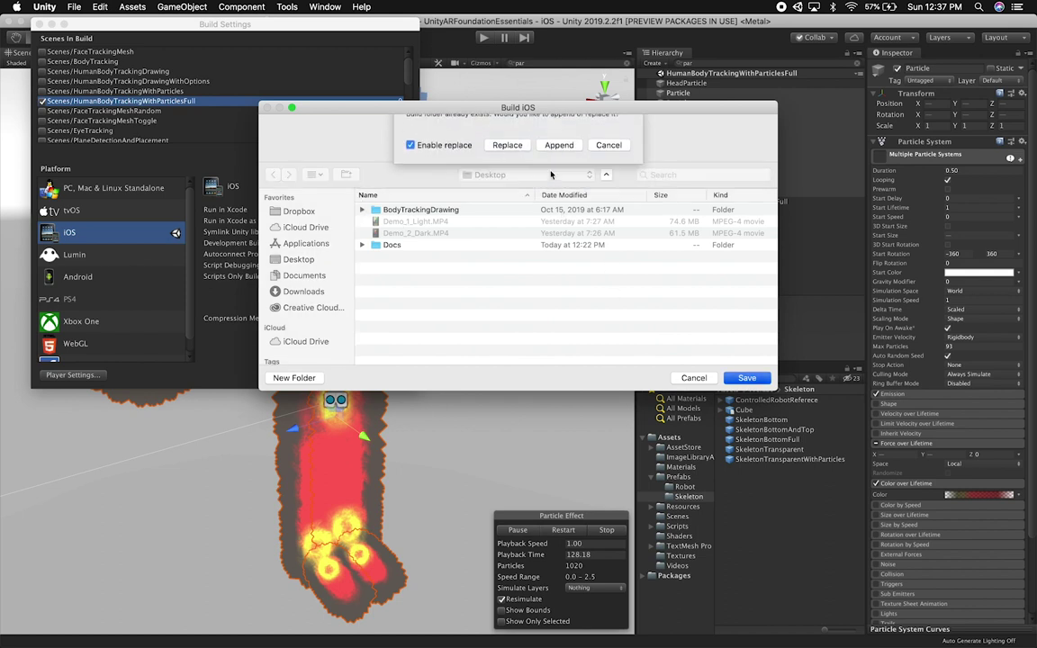
pyautogui.click(616, 188)
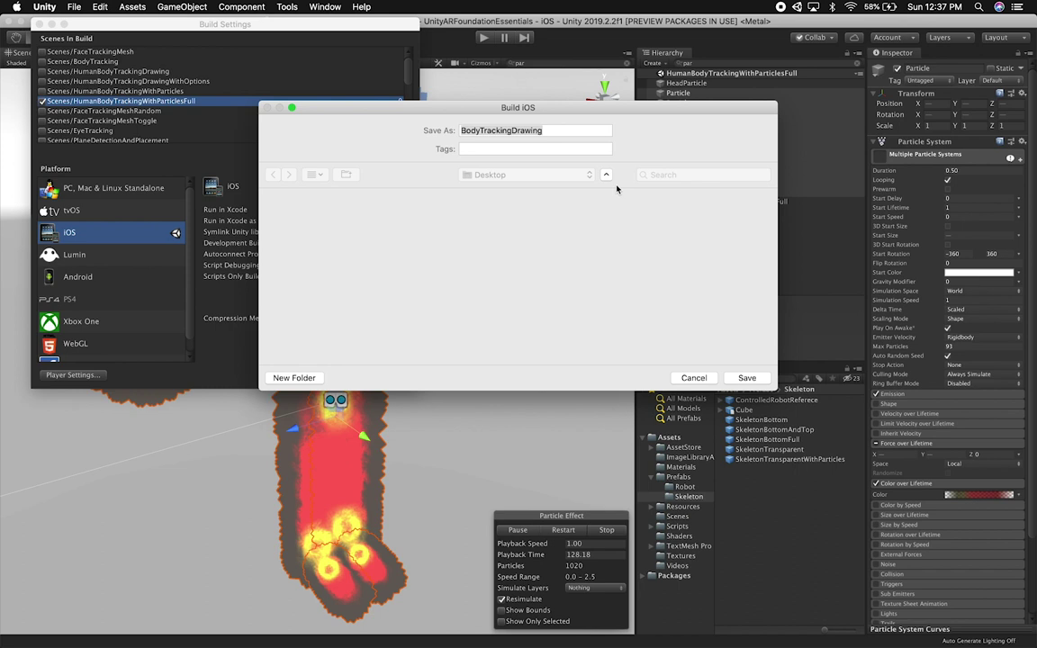
pyautogui.press('Return')
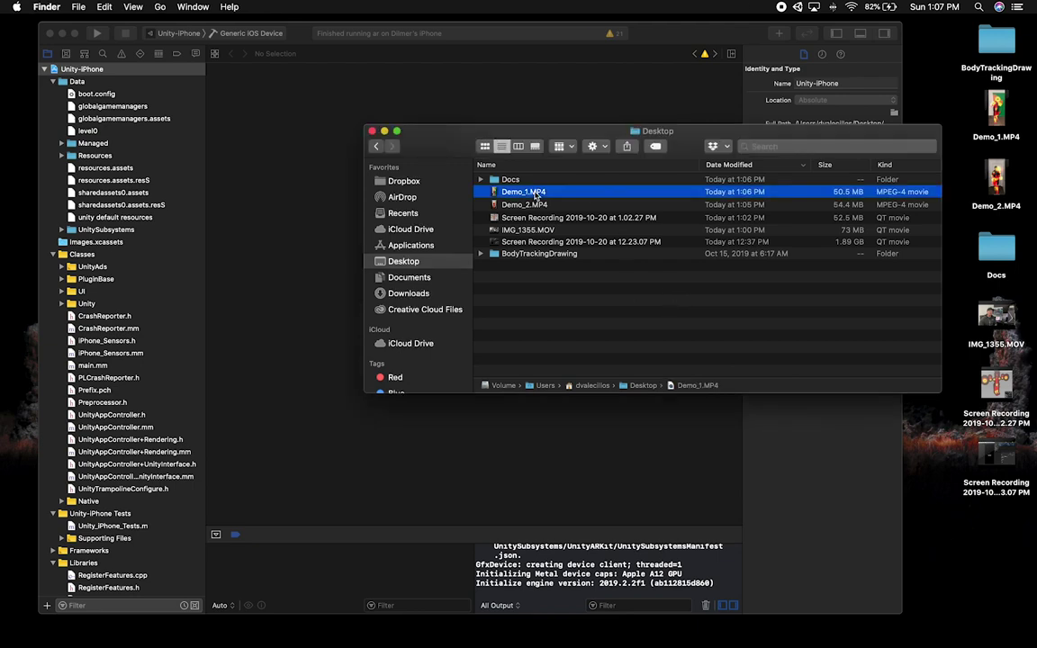
# Switch to Finder and preview the Demo_1.MP4 and Demo_2.MP4 videos to examine the fire particles on the tracked body
pyautogui.press('space')
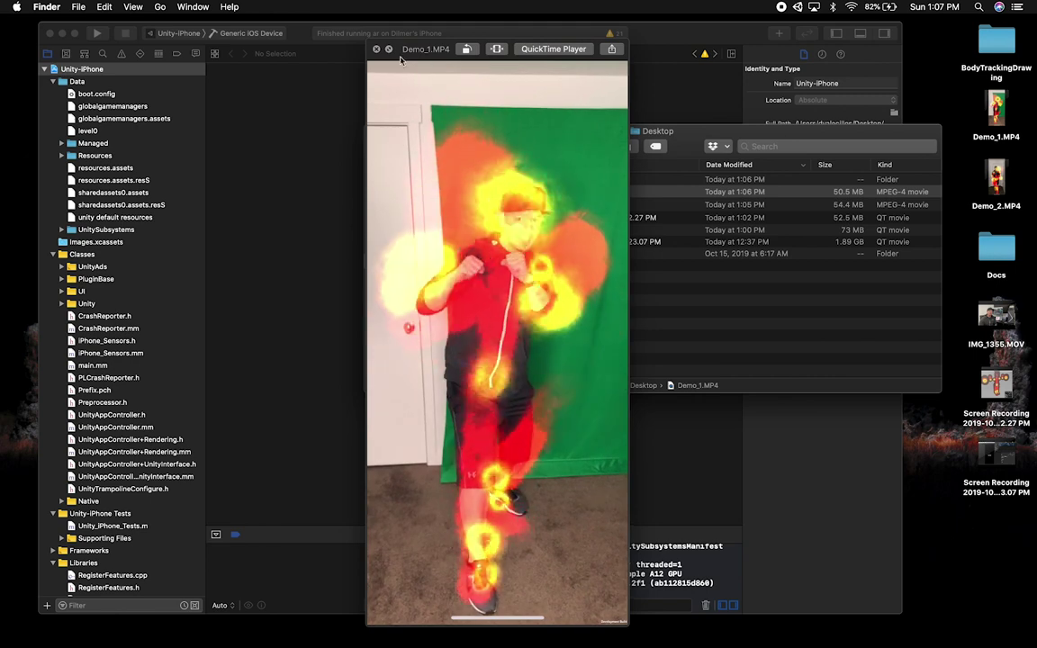
pyautogui.click(376, 50)
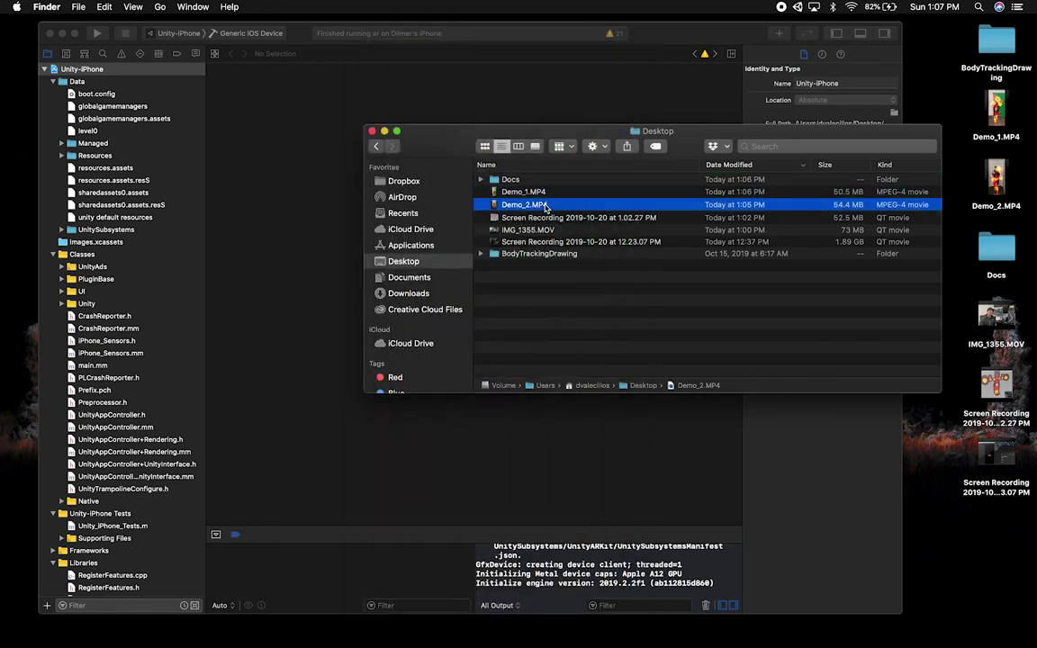
pyautogui.press('space')
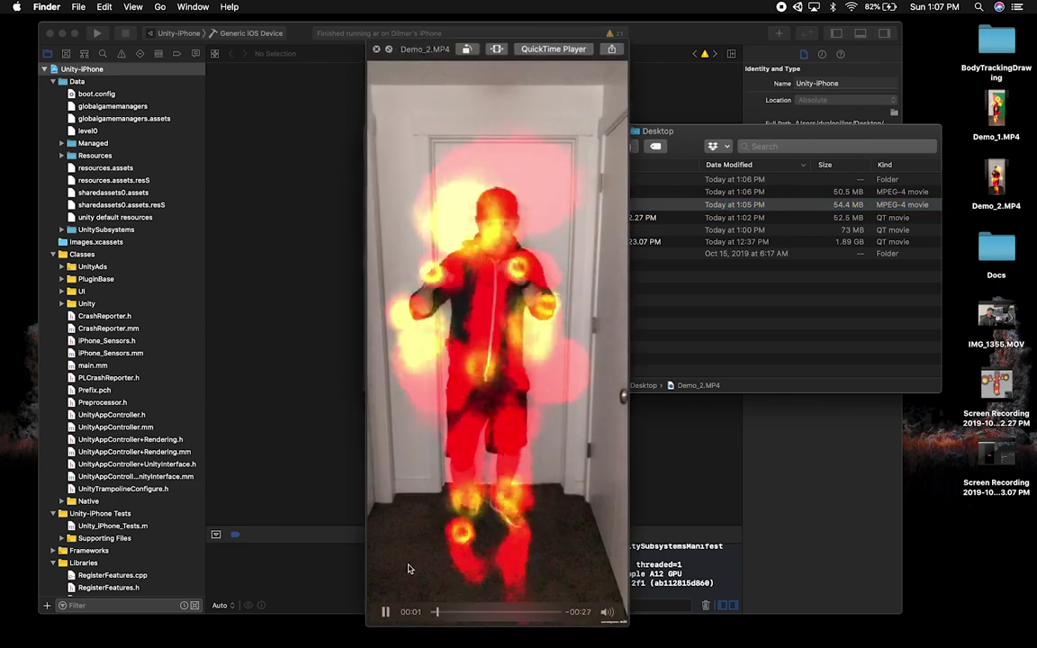